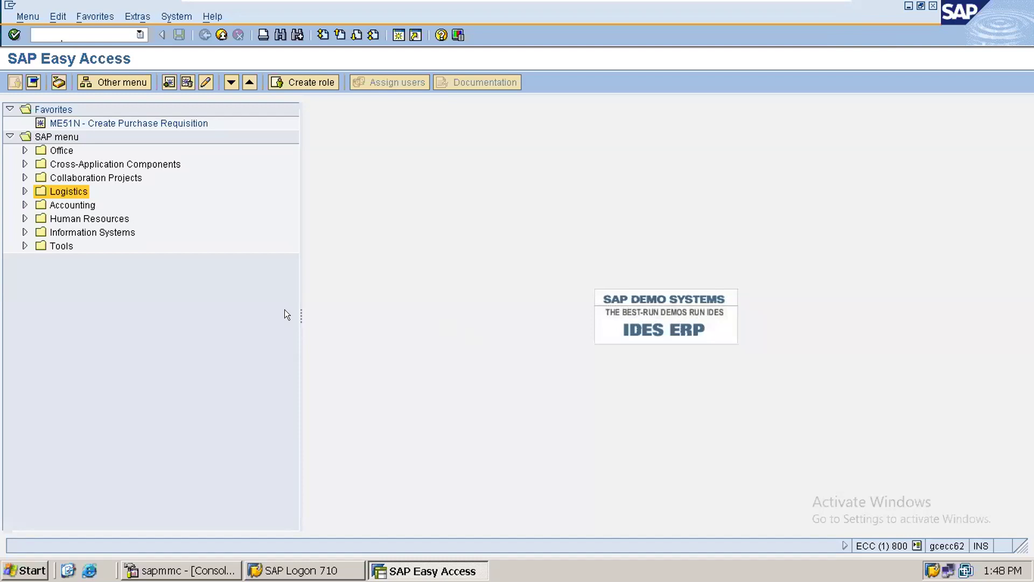
# Step: Expand the Accounting folder in the SAP menu and look at its Financial Accounting and Controlling subfolders
pyautogui.click(78, 205)
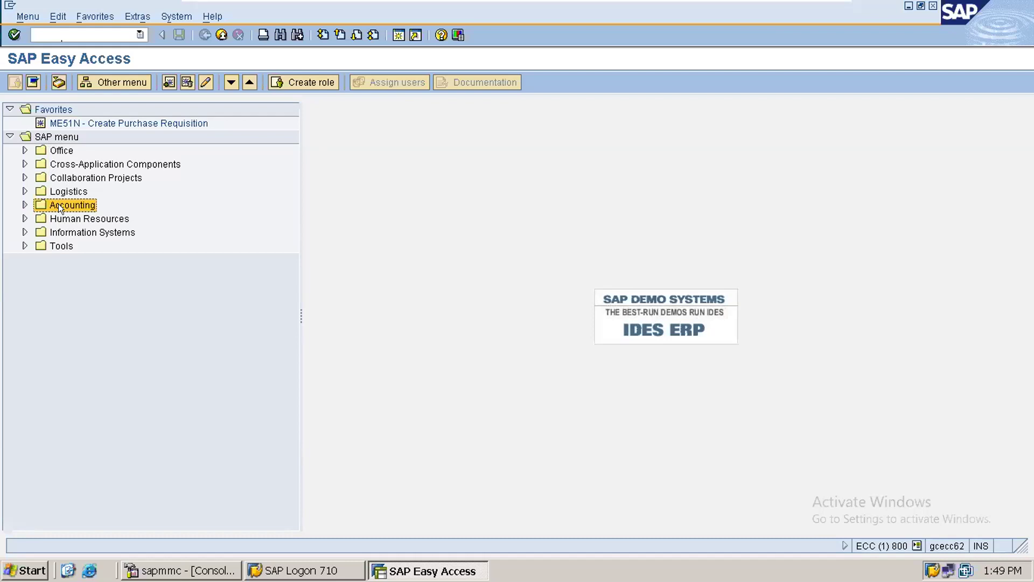
pyautogui.click(21, 203)
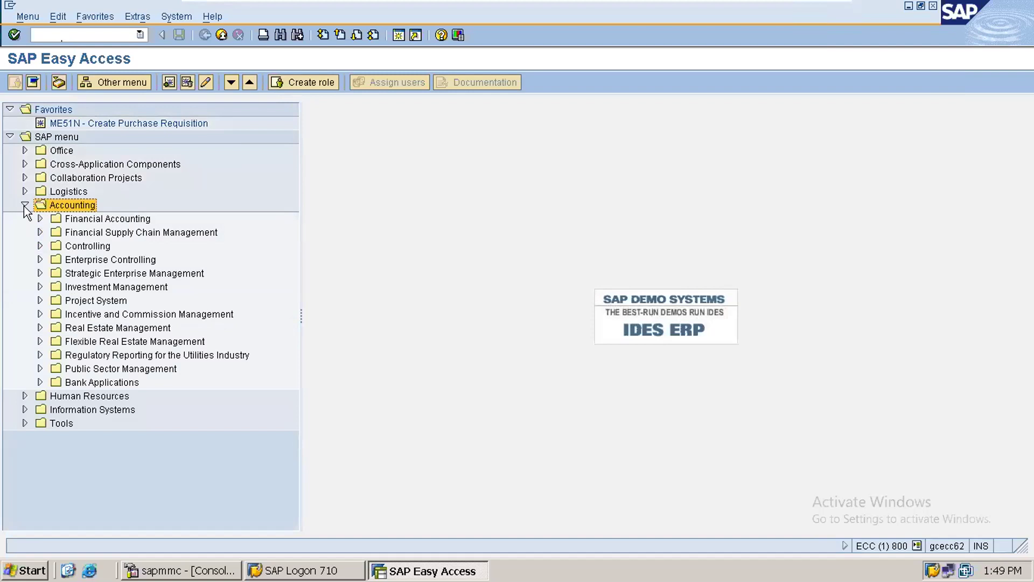
pyautogui.click(141, 219)
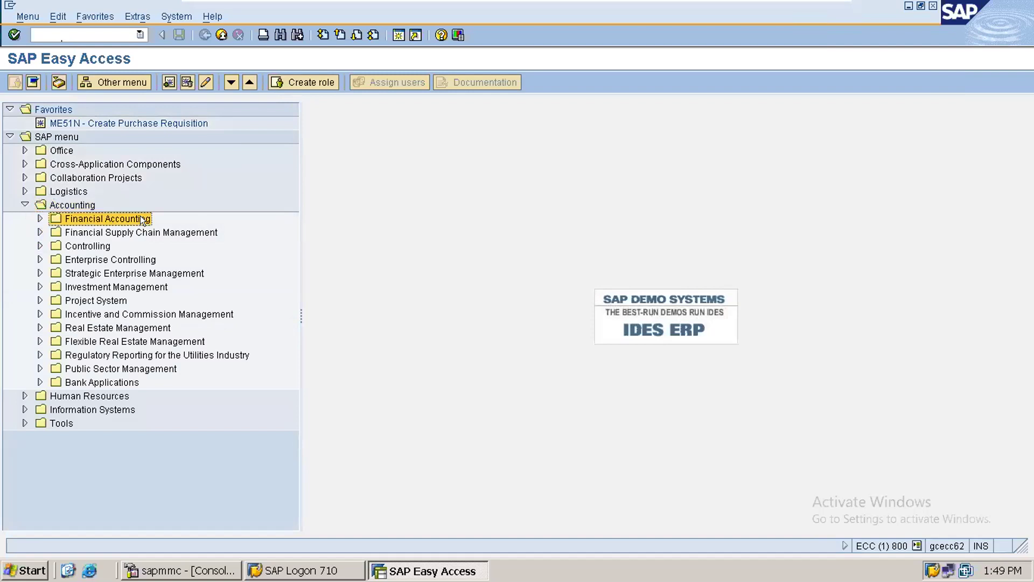
pyautogui.click(93, 249)
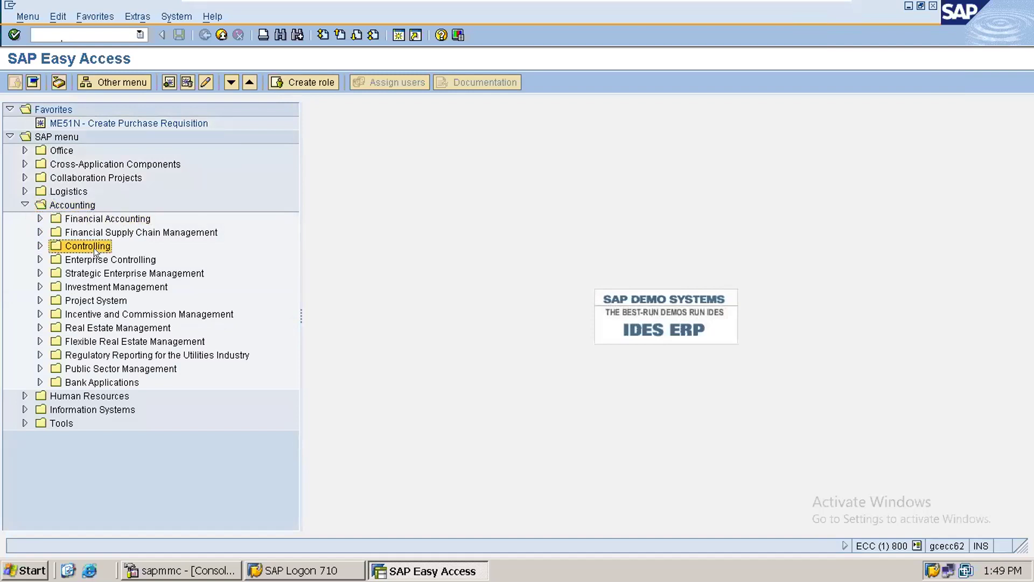
pyautogui.click(130, 218)
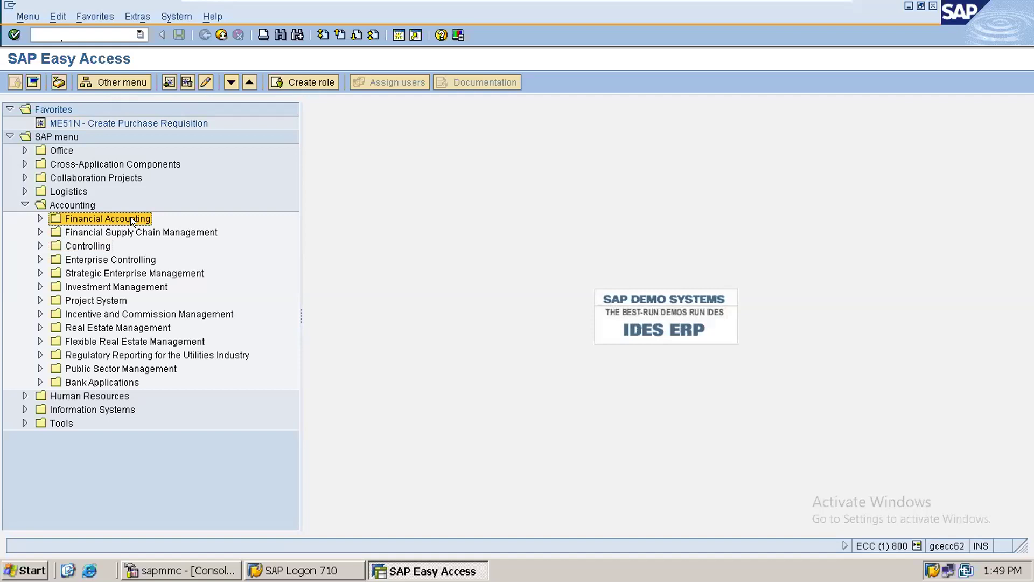
pyautogui.click(92, 245)
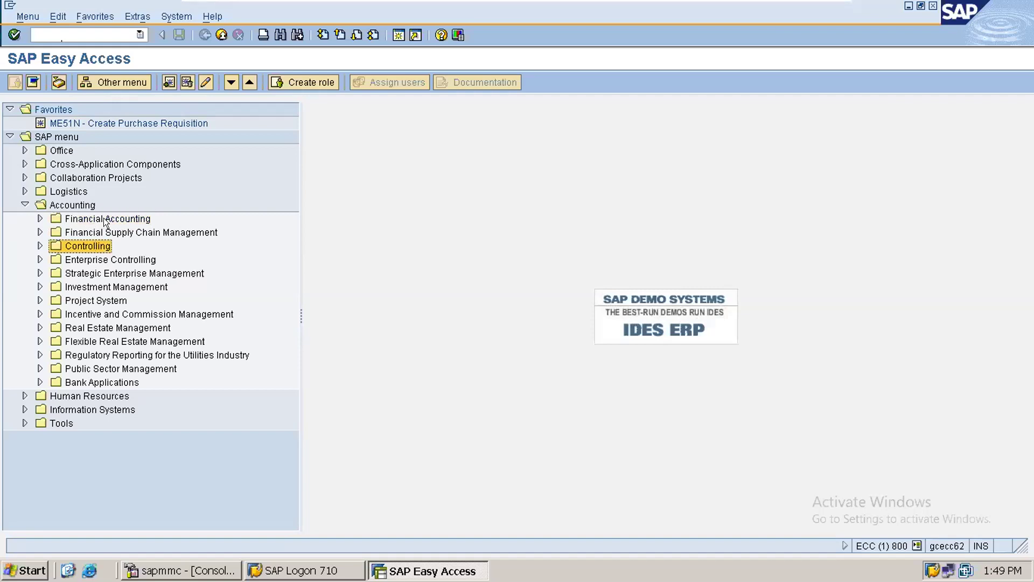
pyautogui.click(106, 220)
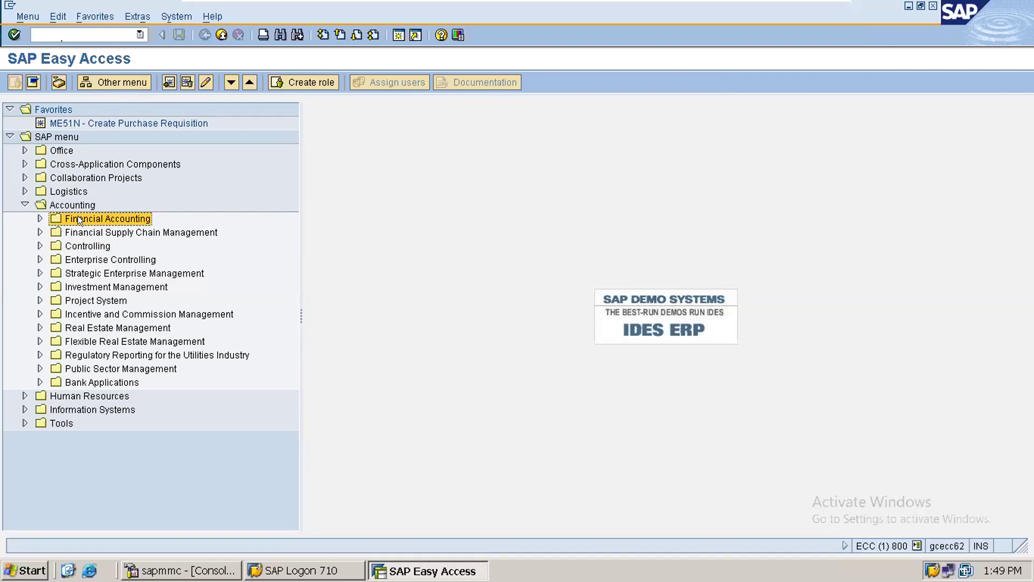
# Step: Expand Financial Accounting and look over its General Ledger, Accounts Receivable and Accounts Payable folders
pyautogui.click(38, 218)
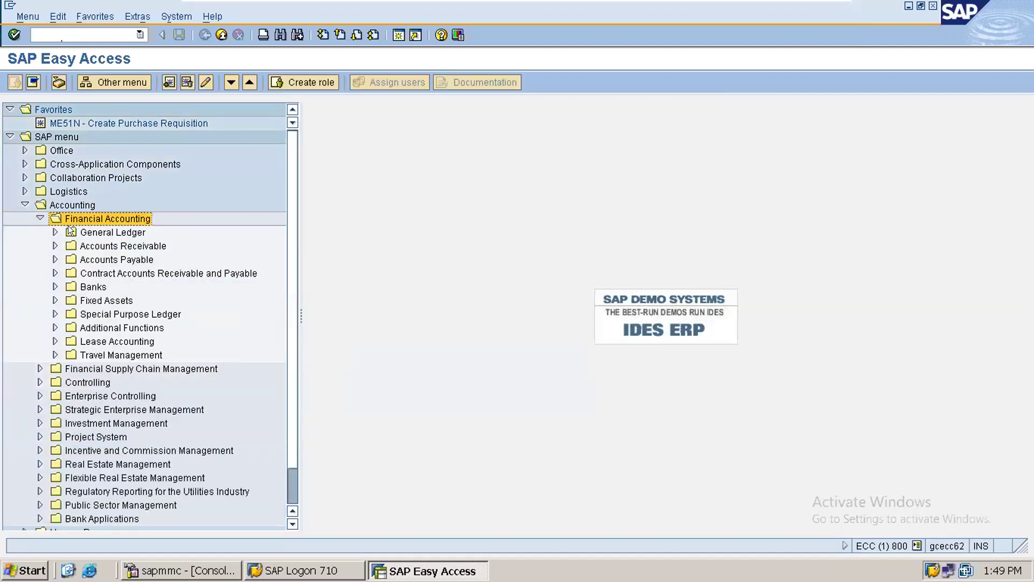
pyautogui.click(88, 232)
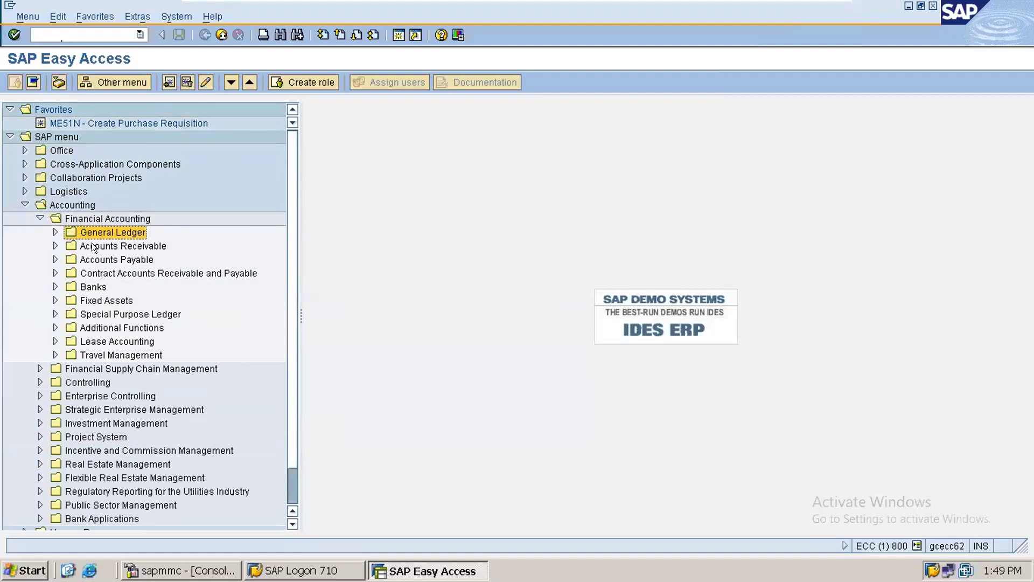
pyautogui.click(93, 246)
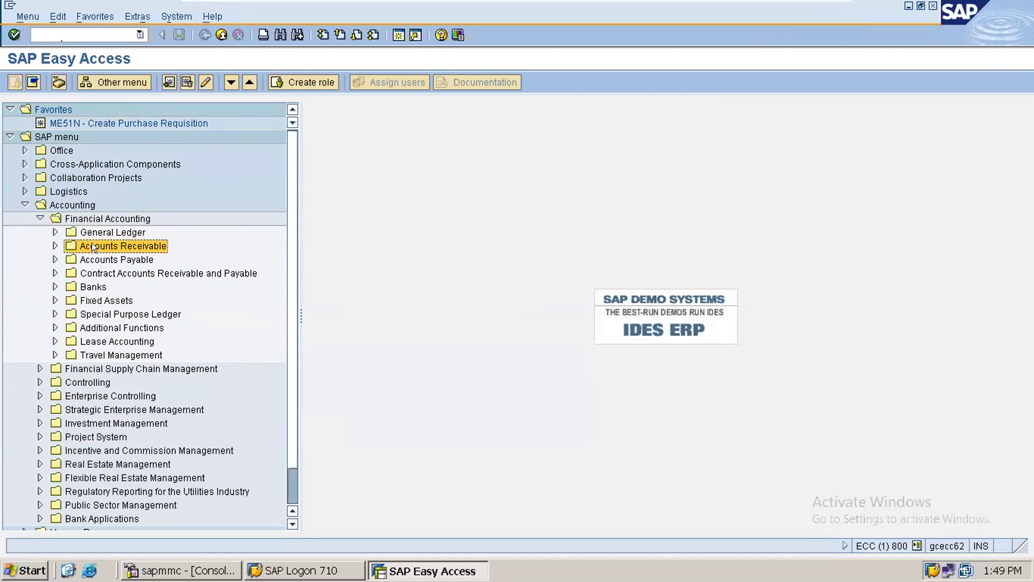
pyautogui.click(93, 261)
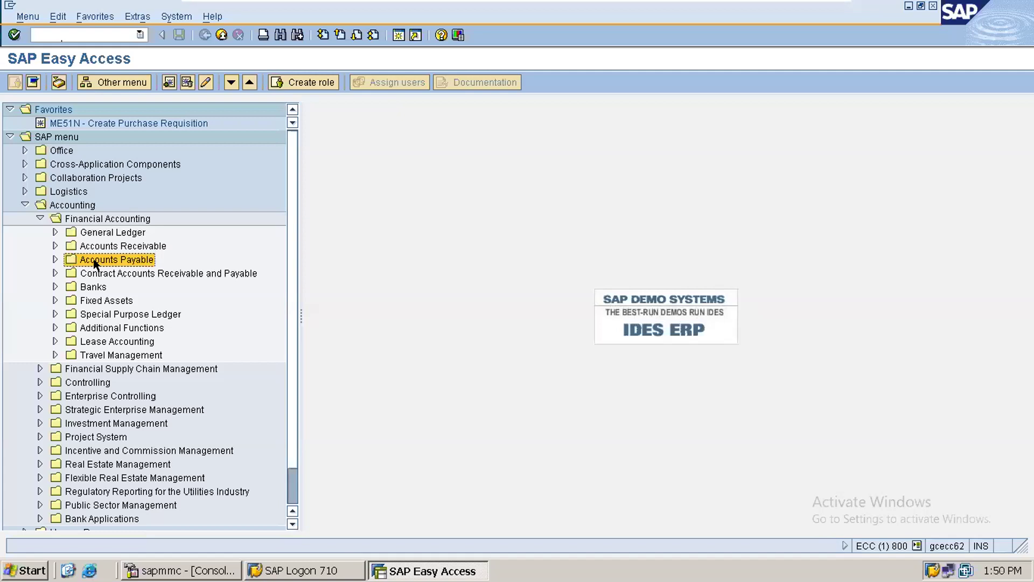
pyautogui.click(106, 232)
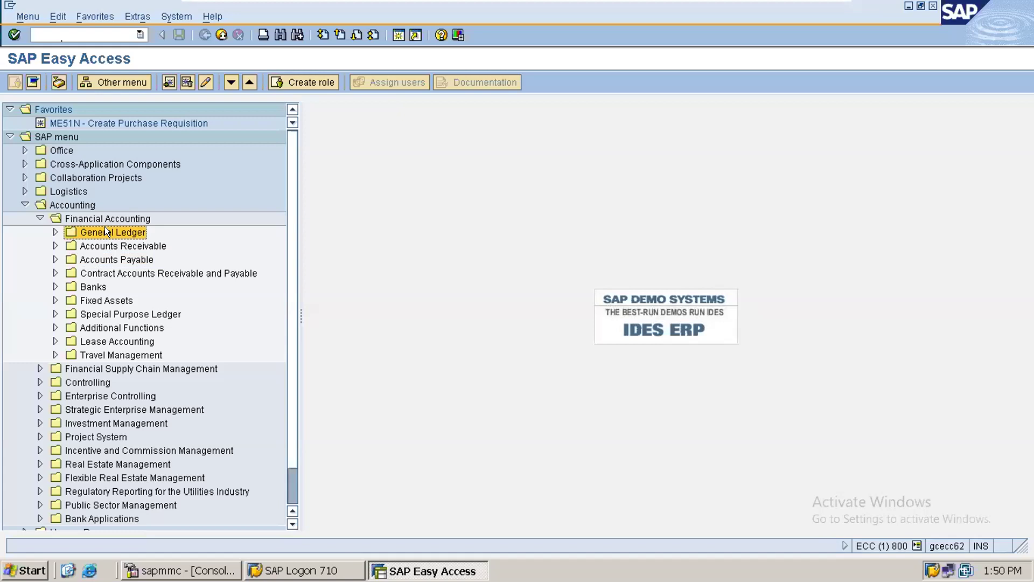
# Step: Expand General Ledger and its Posting folder, and select the FB50 - Enter G/L Account Document transaction
pyautogui.click(55, 231)
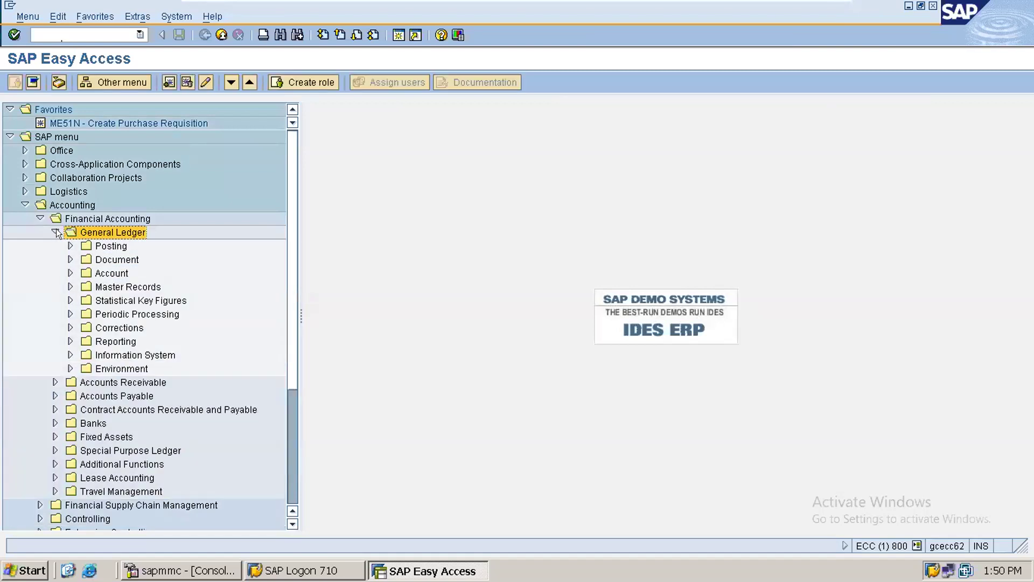
pyautogui.click(107, 247)
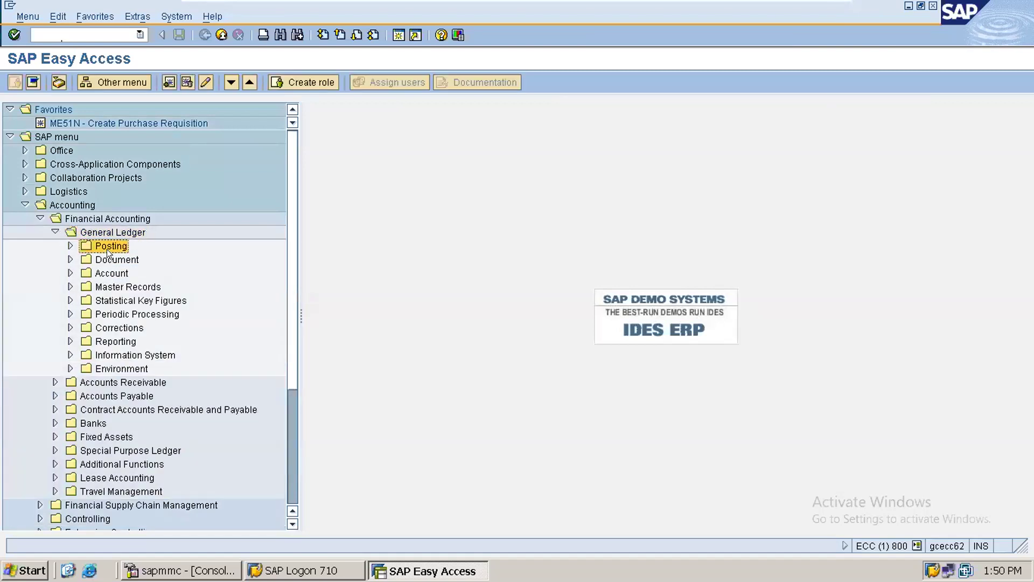
pyautogui.click(69, 246)
pyautogui.click(201, 261)
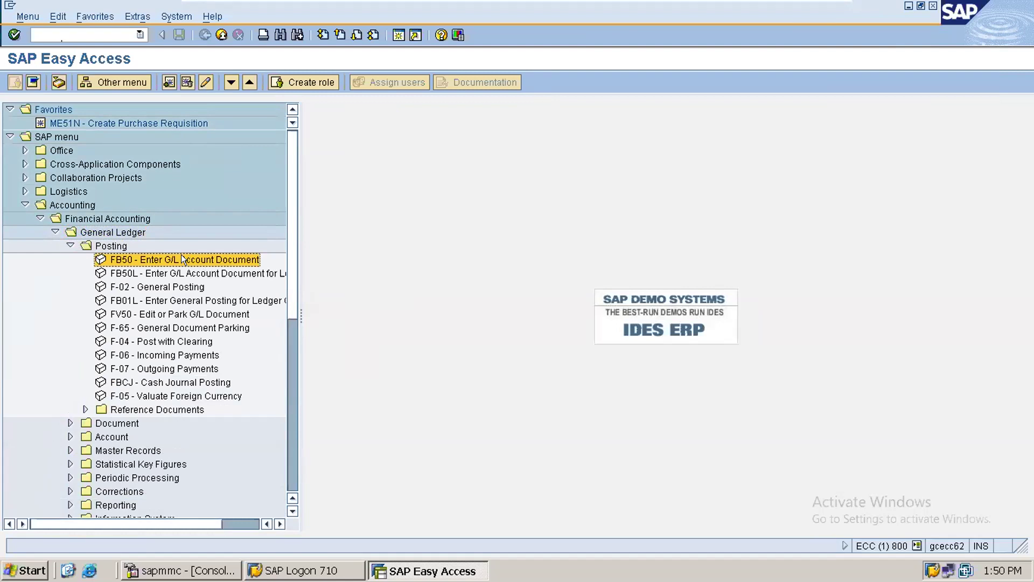
# Step: Collapse the Posting, General Ledger, Financial Accounting and Accounting folders
pyautogui.click(70, 246)
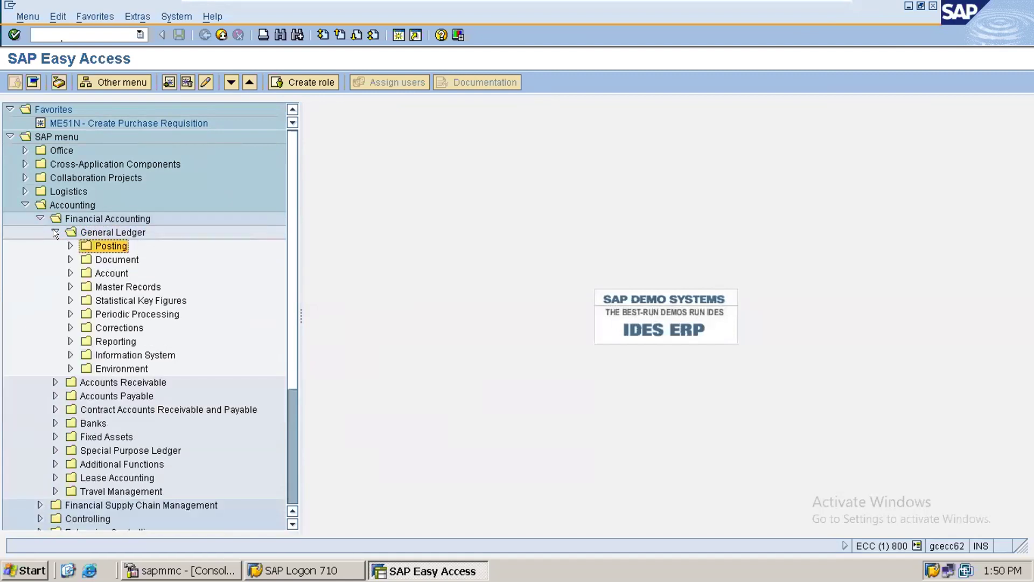
pyautogui.click(55, 232)
pyautogui.click(40, 218)
pyautogui.click(24, 205)
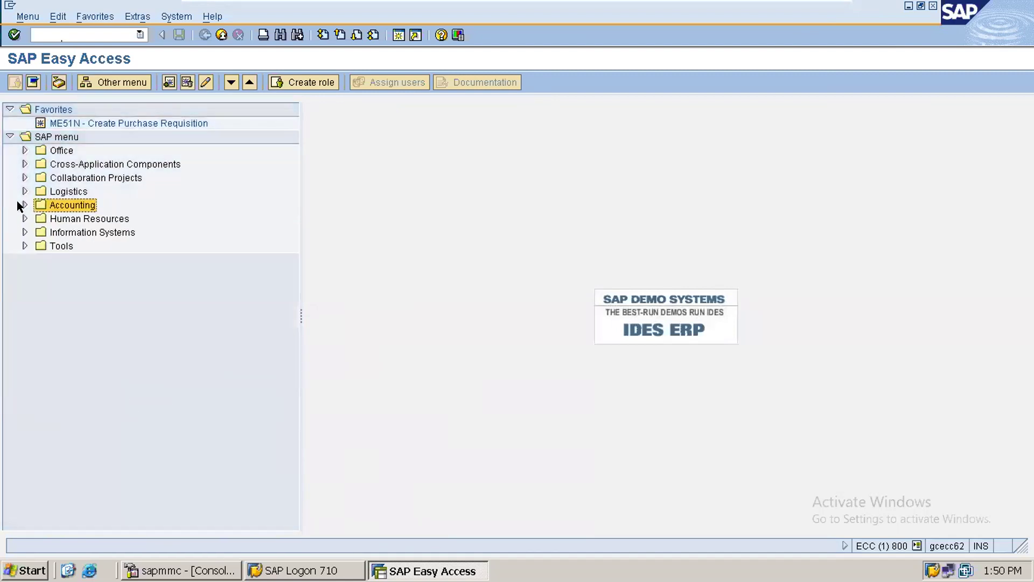
# Step: Expand Accounting, Financial Accounting, General Ledger and Posting, and open the FB50 - Enter G/L Account Document transaction
pyautogui.click(22, 205)
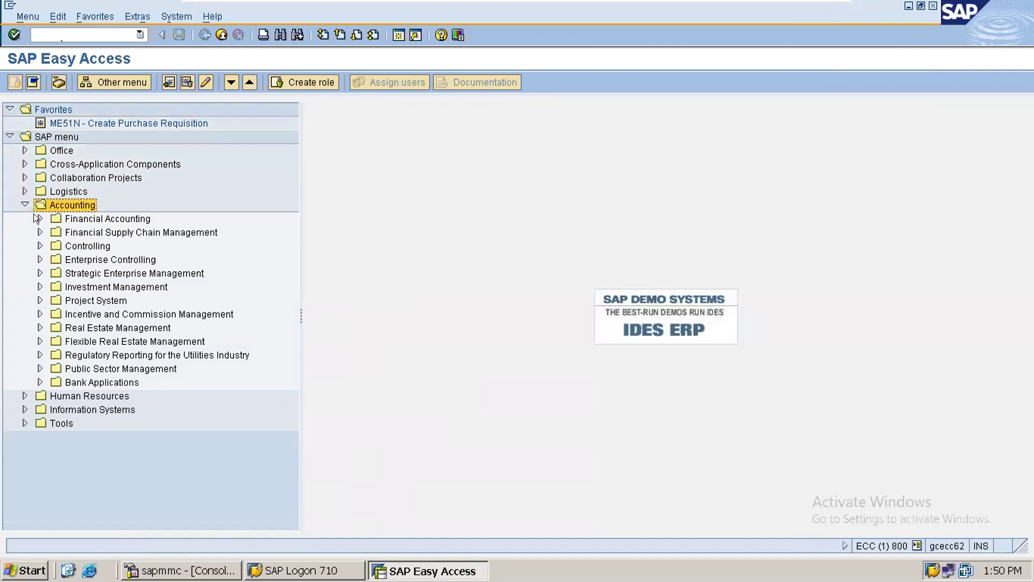
pyautogui.click(37, 218)
pyautogui.click(54, 233)
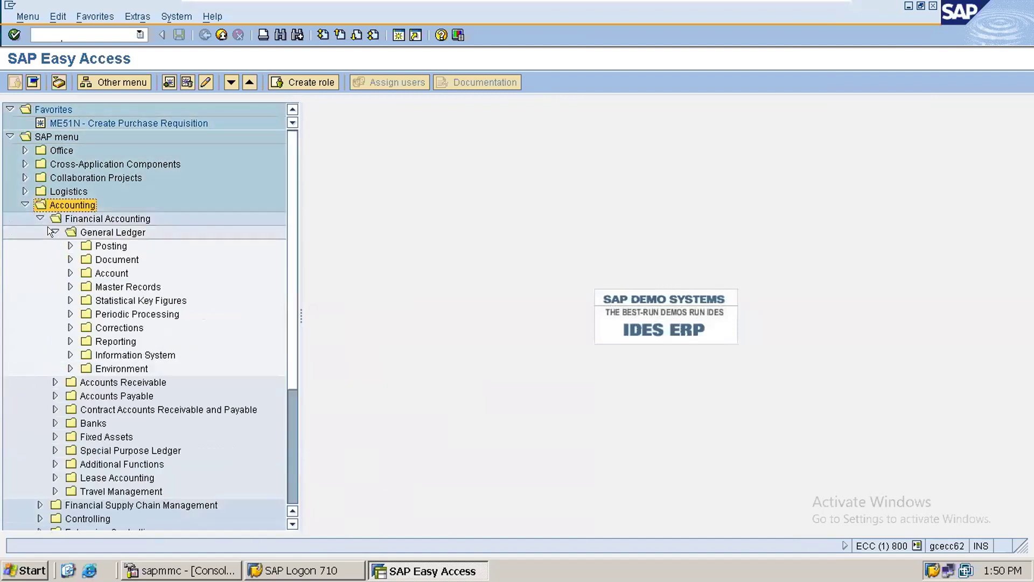
pyautogui.click(69, 245)
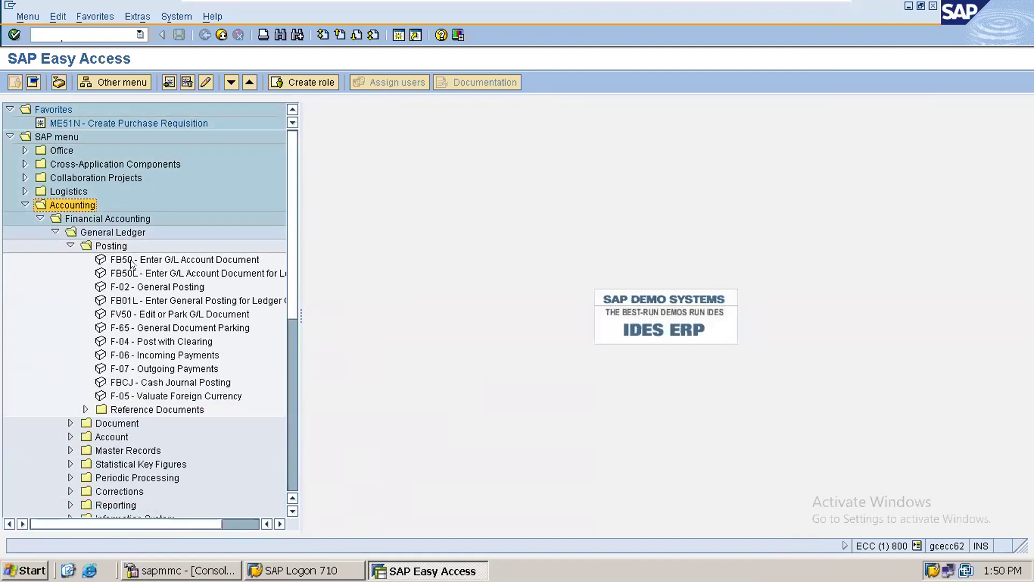
pyautogui.click(178, 257)
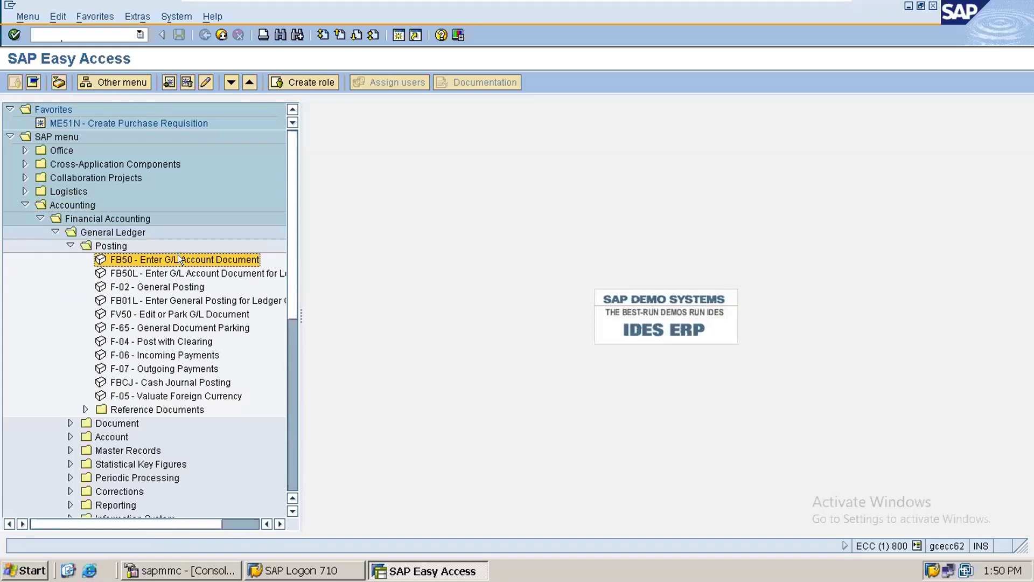
pyautogui.doubleClick(178, 255)
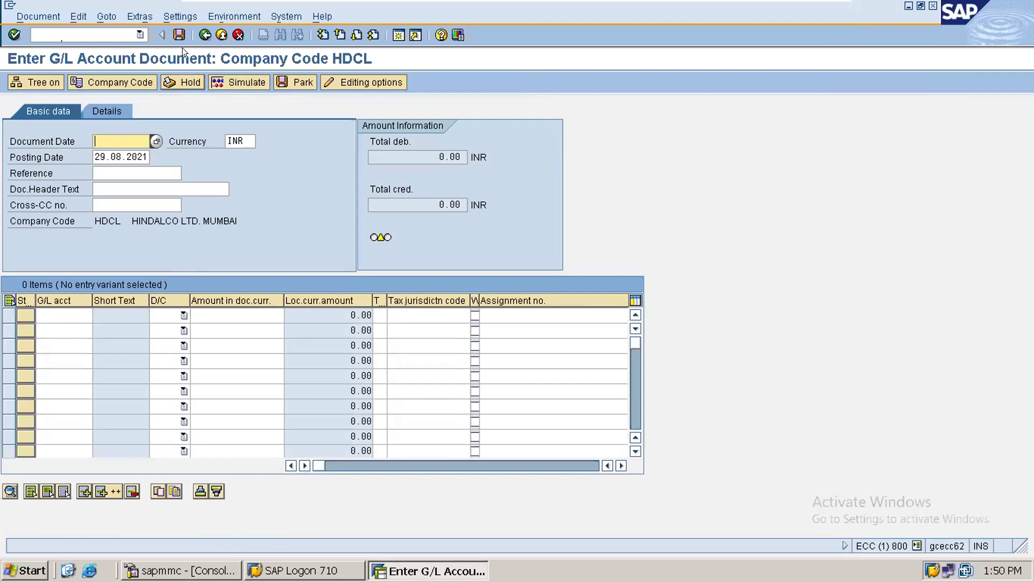
# Step: Exit the G/L account document entry without saving and look at the FB50L and F-02 posting transactions
pyautogui.click(215, 35)
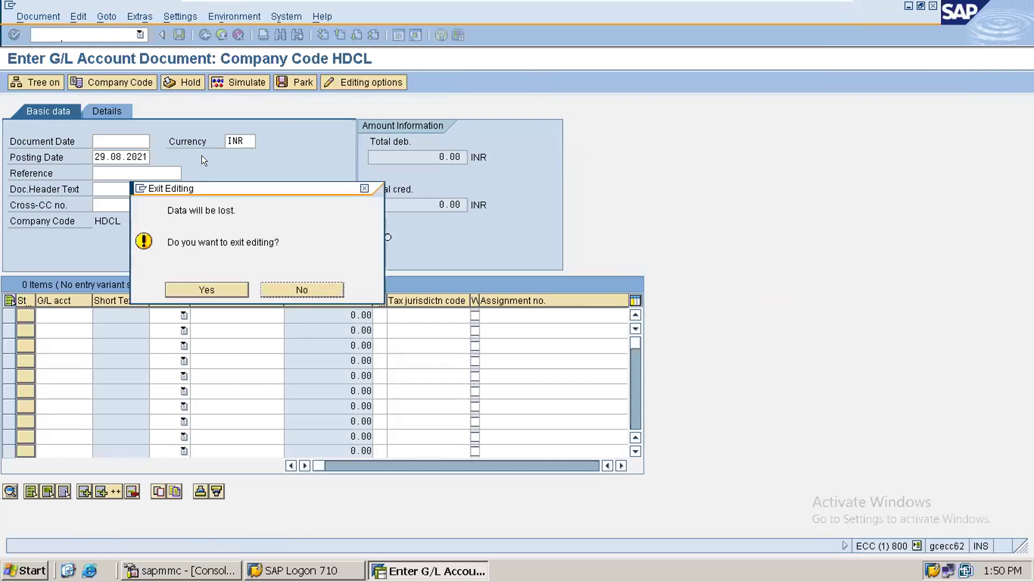
pyautogui.click(181, 287)
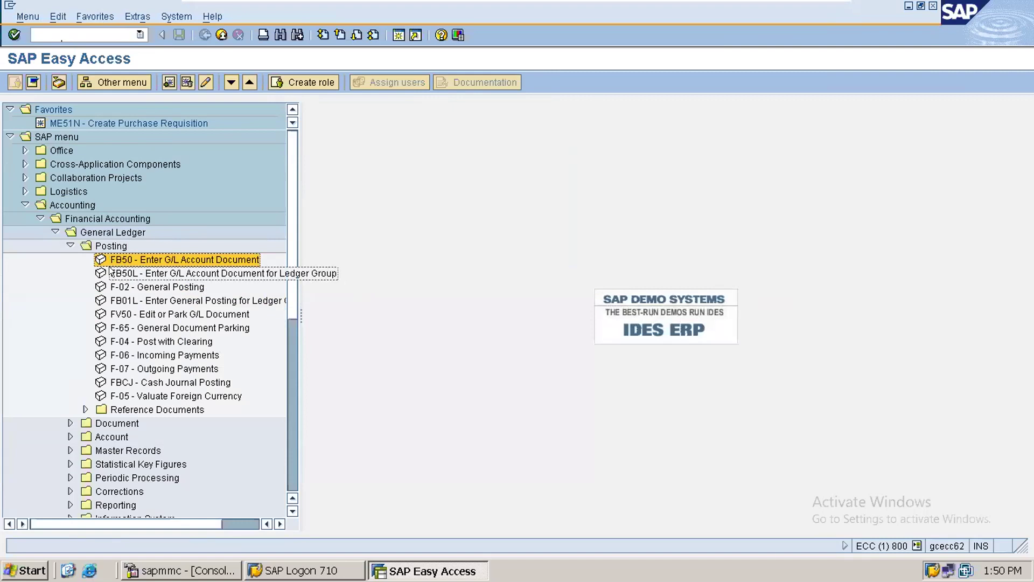
pyautogui.click(112, 272)
pyautogui.click(117, 285)
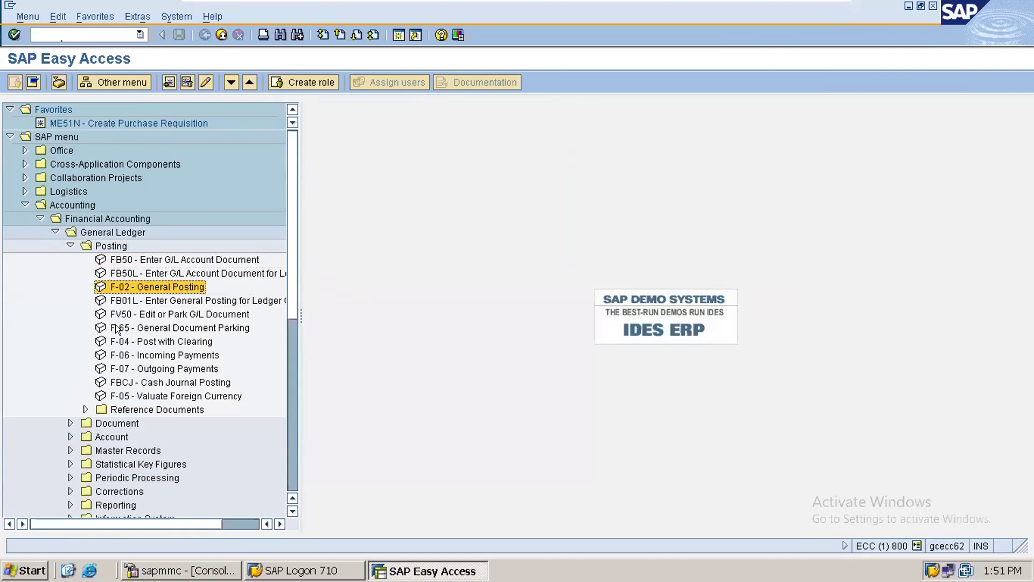
# Step: Open FB50 - Enter G/L Account Document from the Posting folder and exit it without saving
pyautogui.click(179, 255)
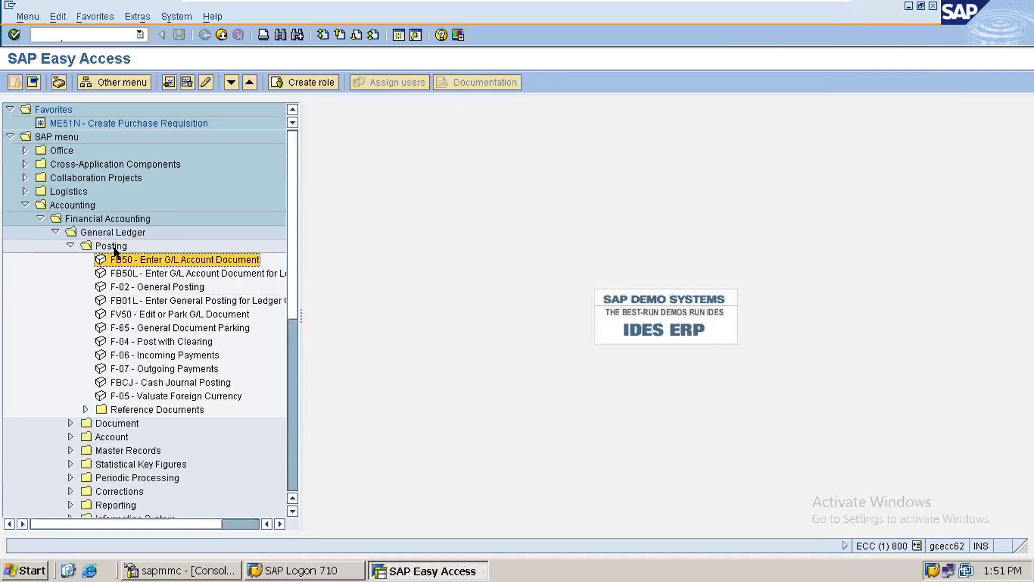
pyautogui.doubleClick(166, 259)
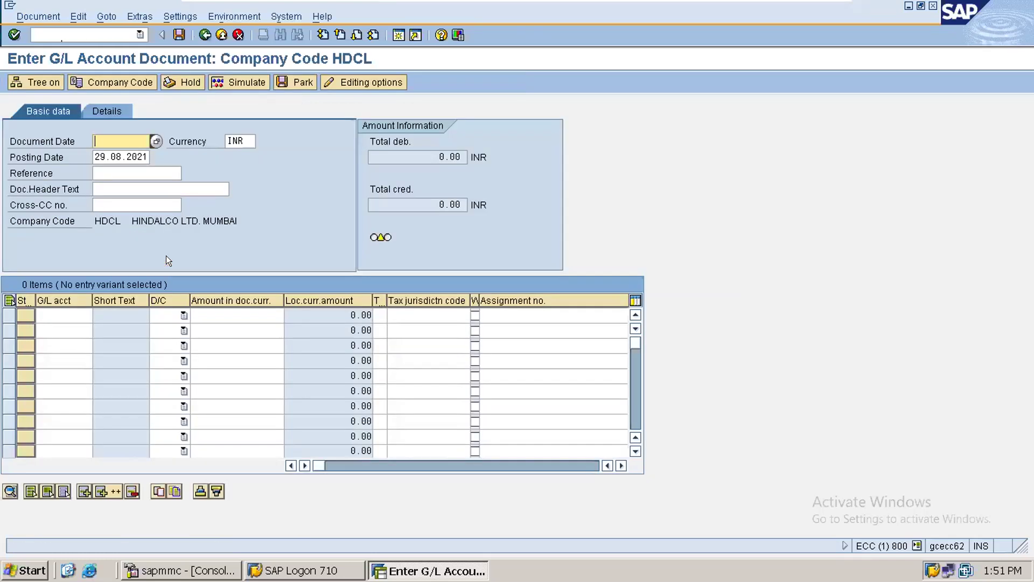
pyautogui.click(220, 36)
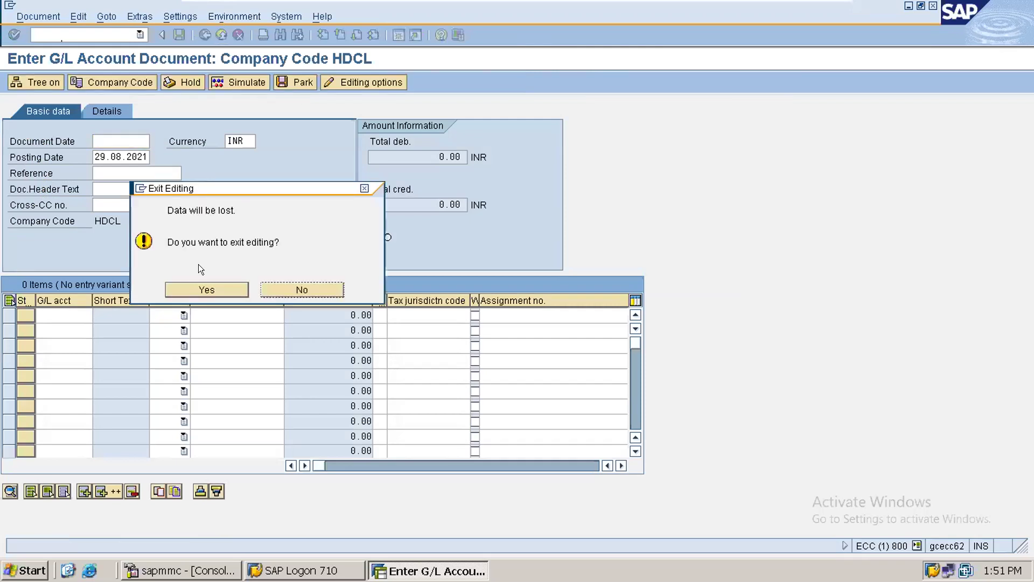
pyautogui.click(199, 289)
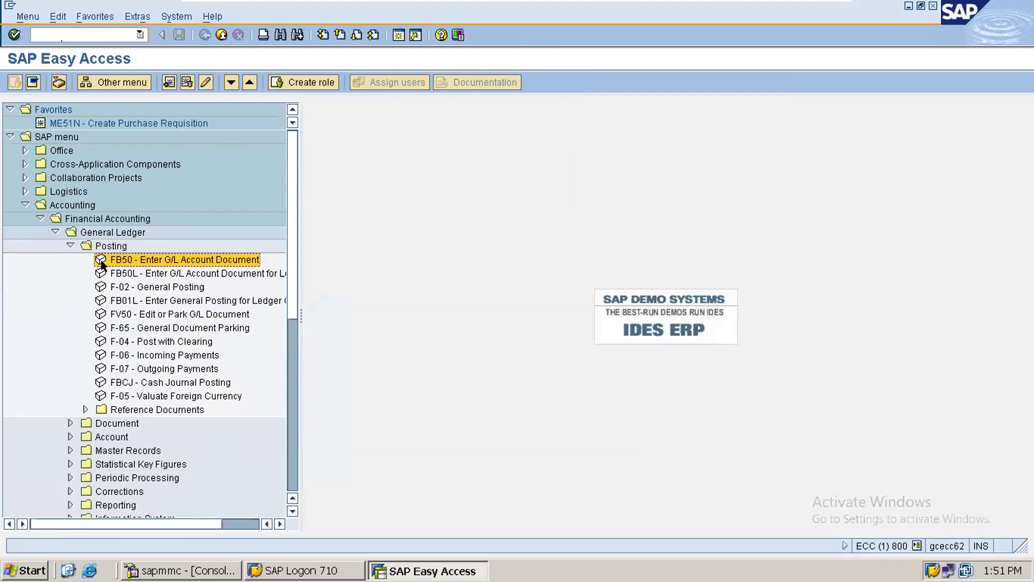
# Step: Open the G/L account document entry with transaction code FB50 and exit it without saving
pyautogui.click(67, 31)
pyautogui.write('FB50')
pyautogui.click(8, 36)
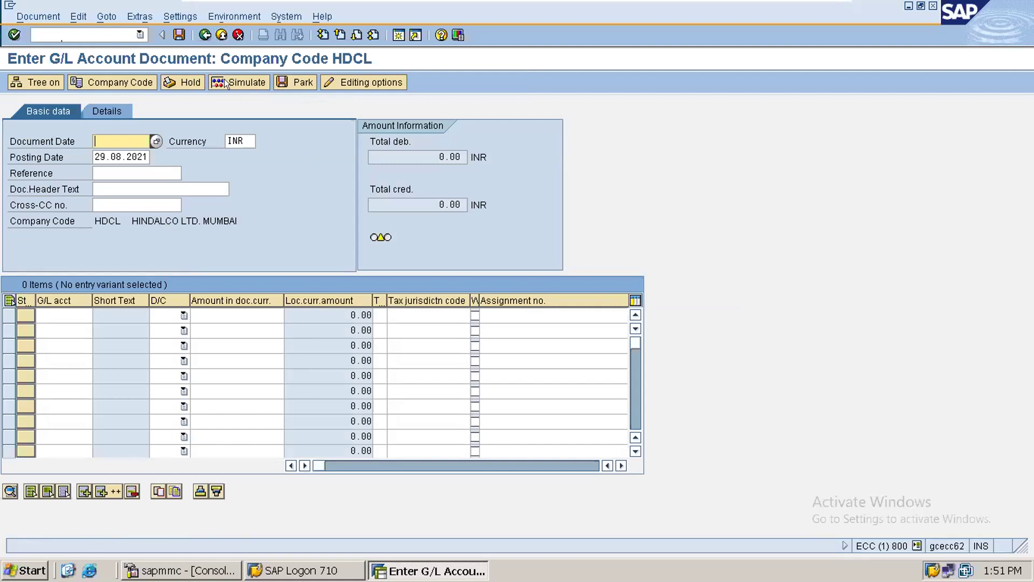
pyautogui.click(221, 35)
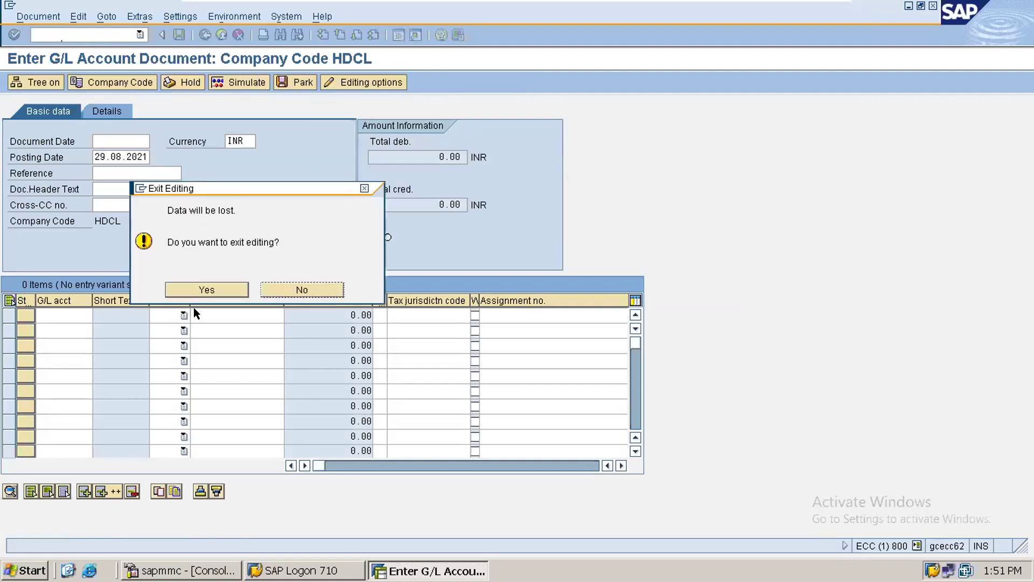
pyautogui.click(202, 291)
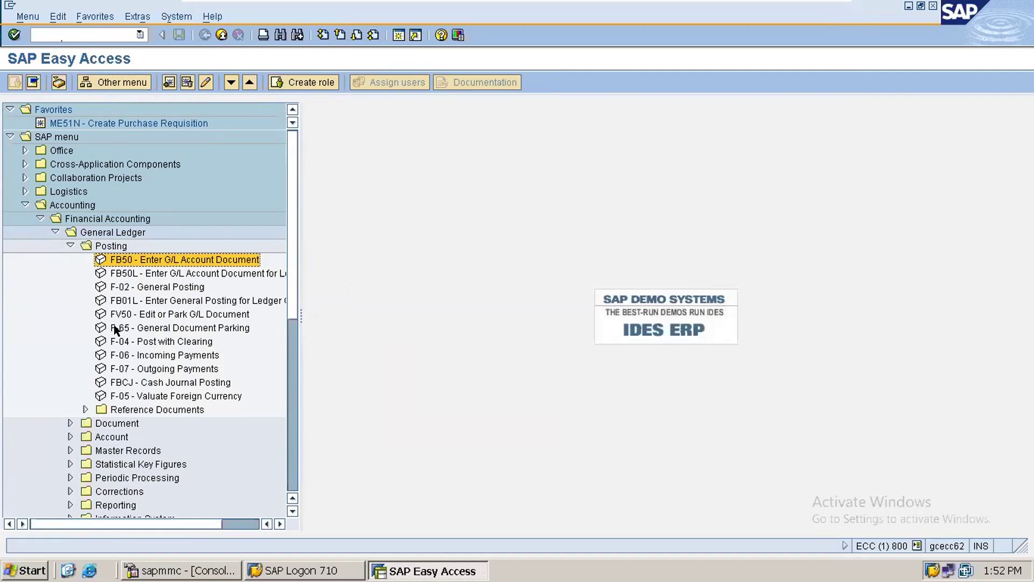
# Step: Expand the General Ledger's Document folder, open the Change Document screen with transaction code FB02, and return to the SAP menu
pyautogui.click(70, 423)
pyautogui.click(152, 389)
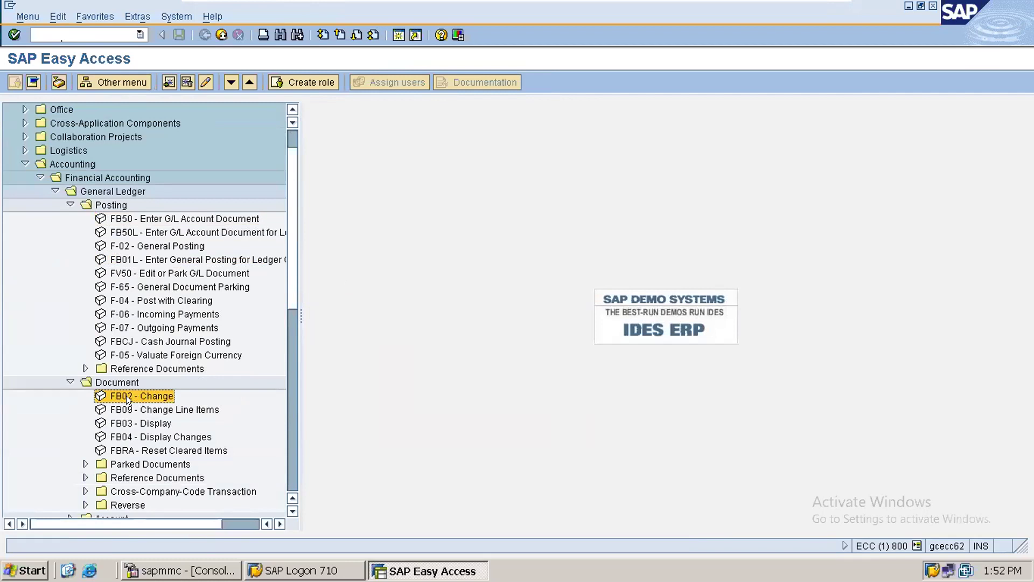
pyautogui.click(72, 36)
pyautogui.write('FB02')
pyautogui.press('Return')
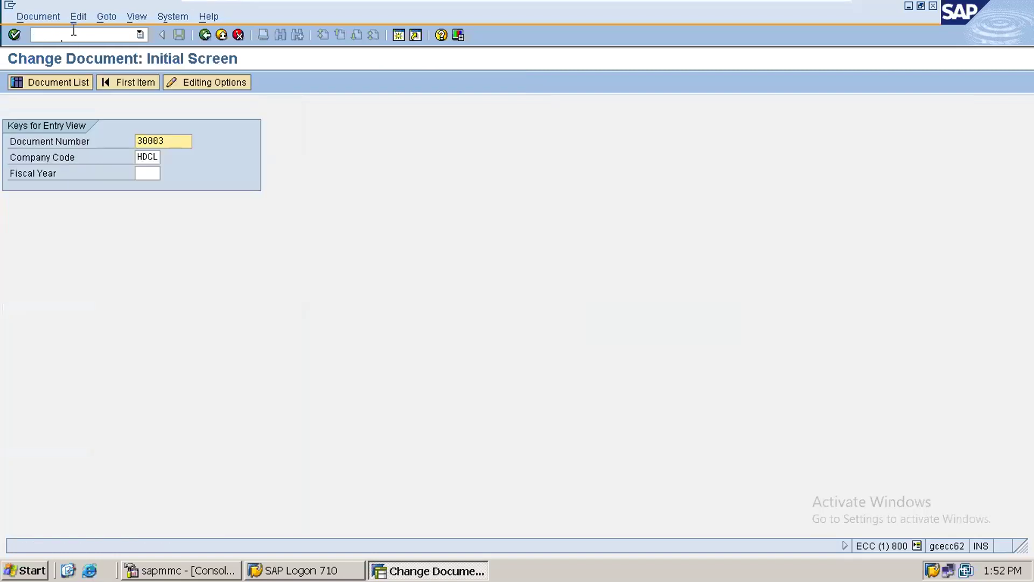
pyautogui.click(205, 35)
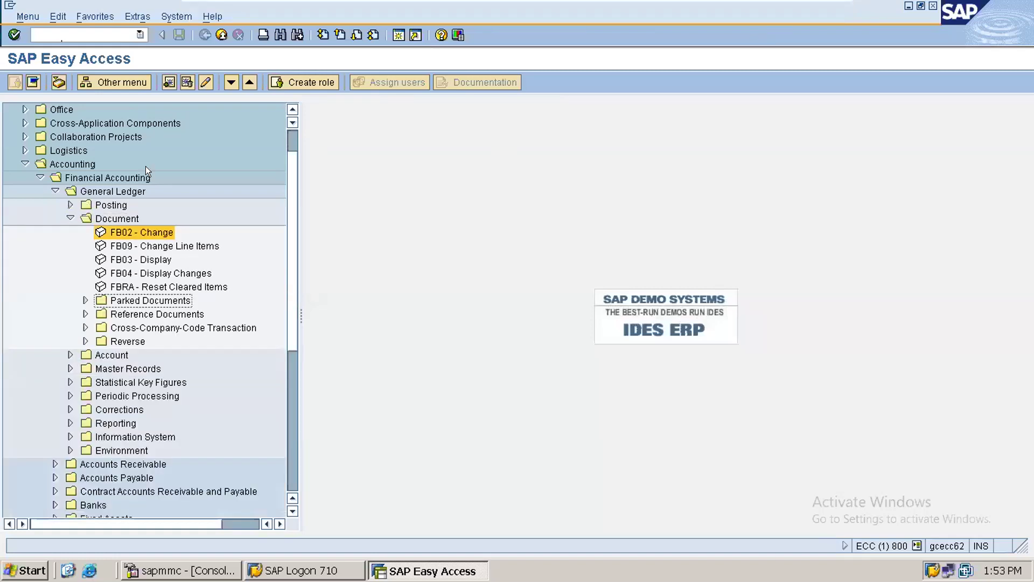
# Step: Collapse the General Ledger's Document folder, expand Posting, and open FB50 - Enter G/L Account Document
pyautogui.click(69, 218)
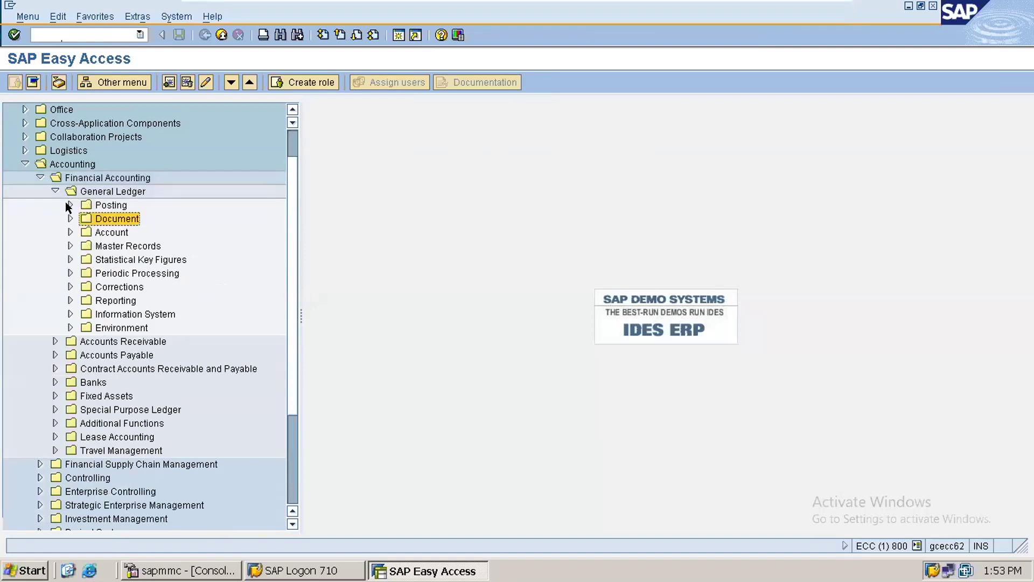
pyautogui.click(69, 205)
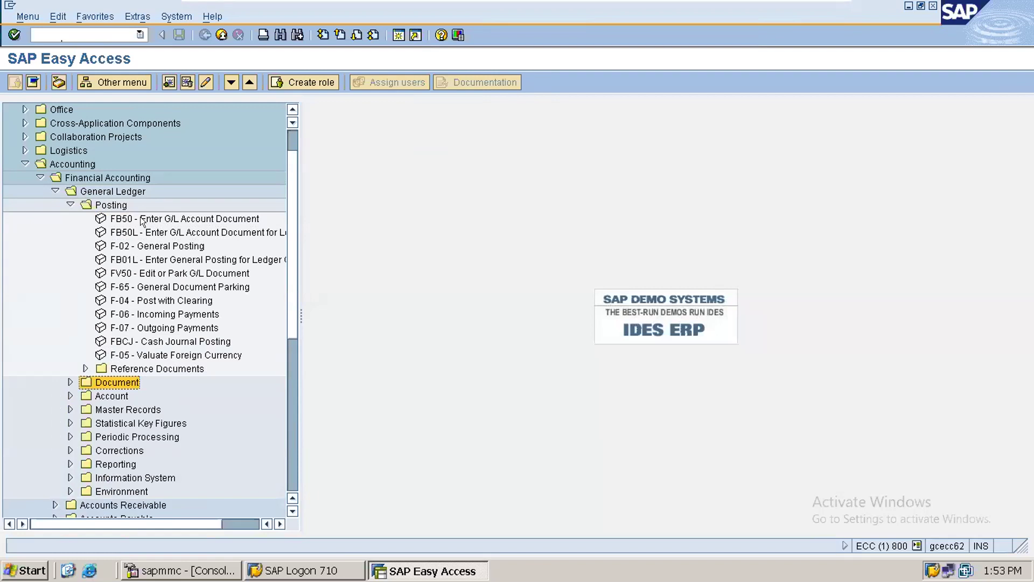
pyautogui.click(167, 218)
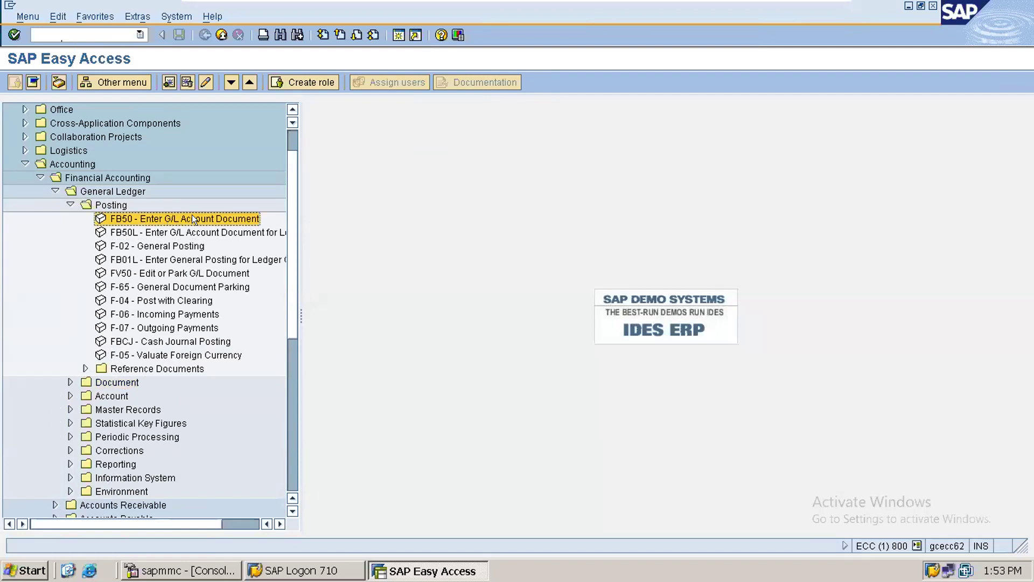
pyautogui.doubleClick(192, 215)
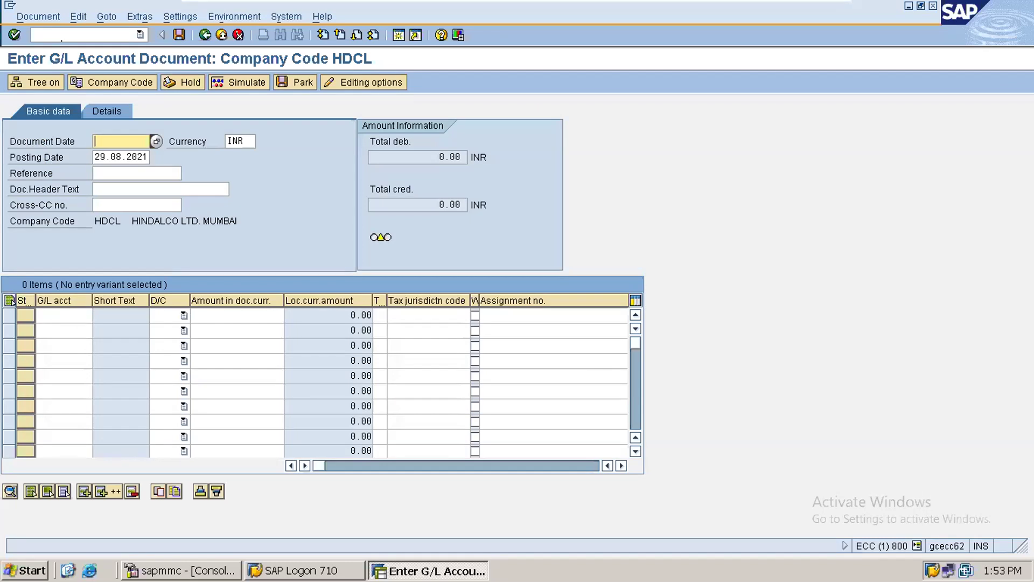
# Step: Set the document date to 28.08.2021 and the document header text to MATERIAL PURCHASE
pyautogui.write('28.09')
pyautogui.press('BackSpace')
pyautogui.write('8.2021')
pyautogui.click(123, 189)
pyautogui.write('M')
pyautogui.press('Down')
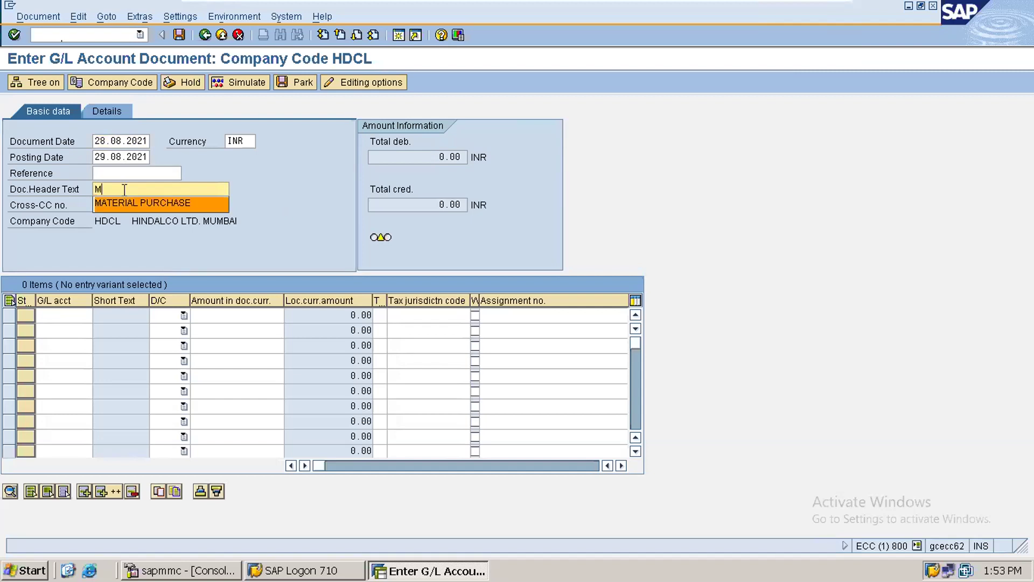
pyautogui.press('Return')
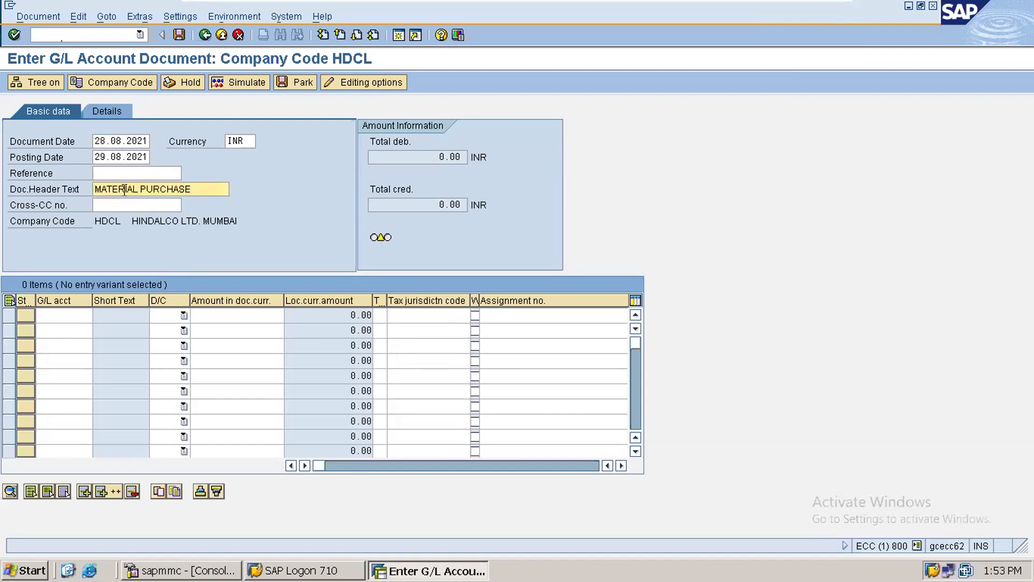
# Step: Enter the first line item with the MATERIAL PURCHASE account 40001 from the G/L account search as a debit of 22000
pyautogui.click(54, 309)
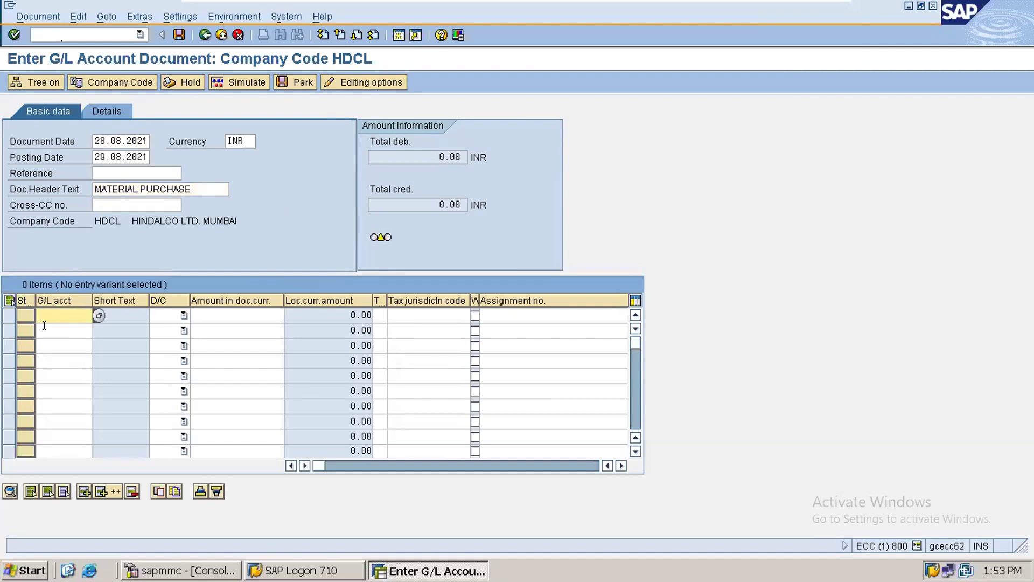
pyautogui.click(92, 311)
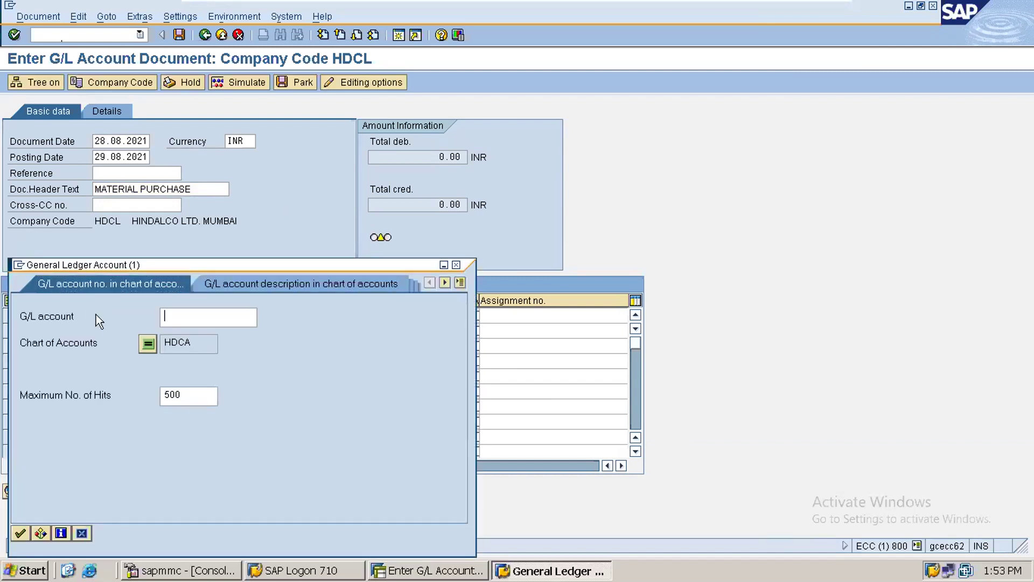
pyautogui.press('Return')
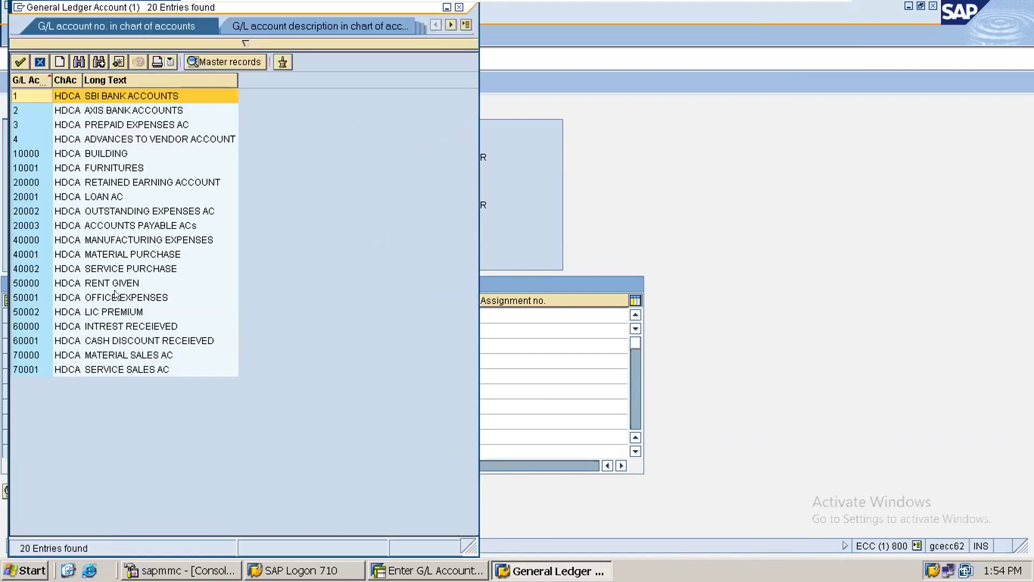
pyautogui.click(164, 257)
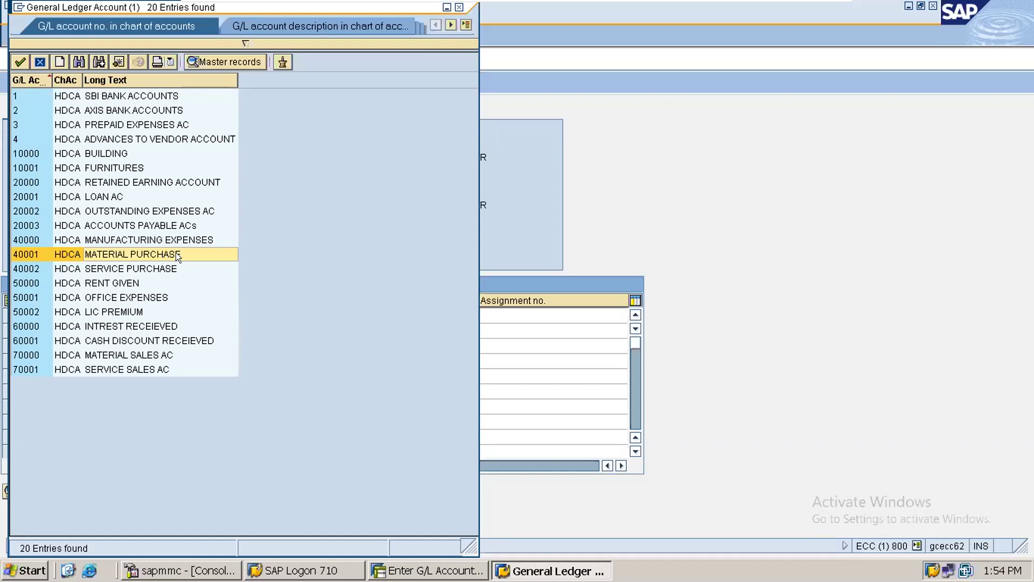
pyautogui.doubleClick(177, 255)
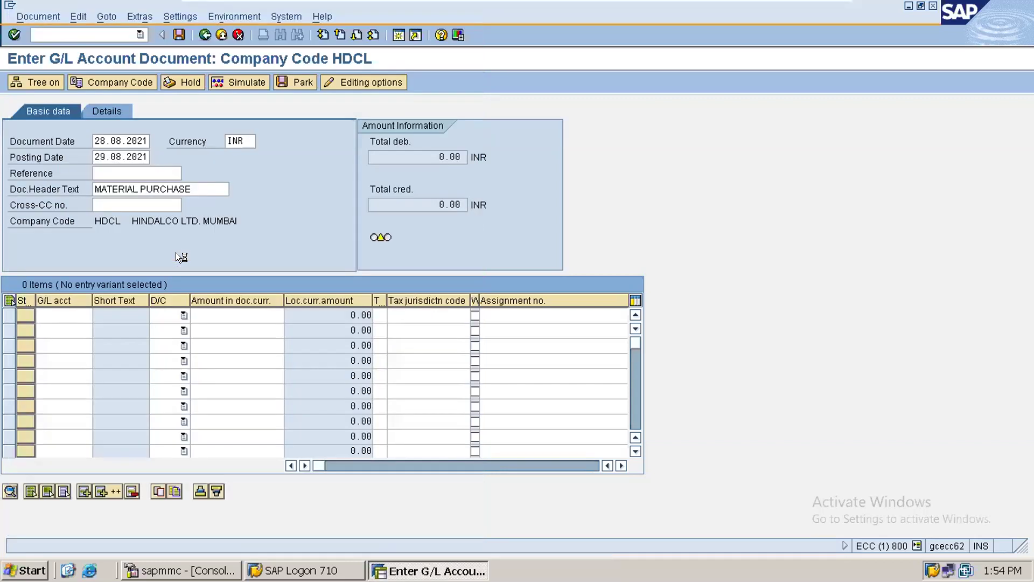
pyautogui.click(163, 312)
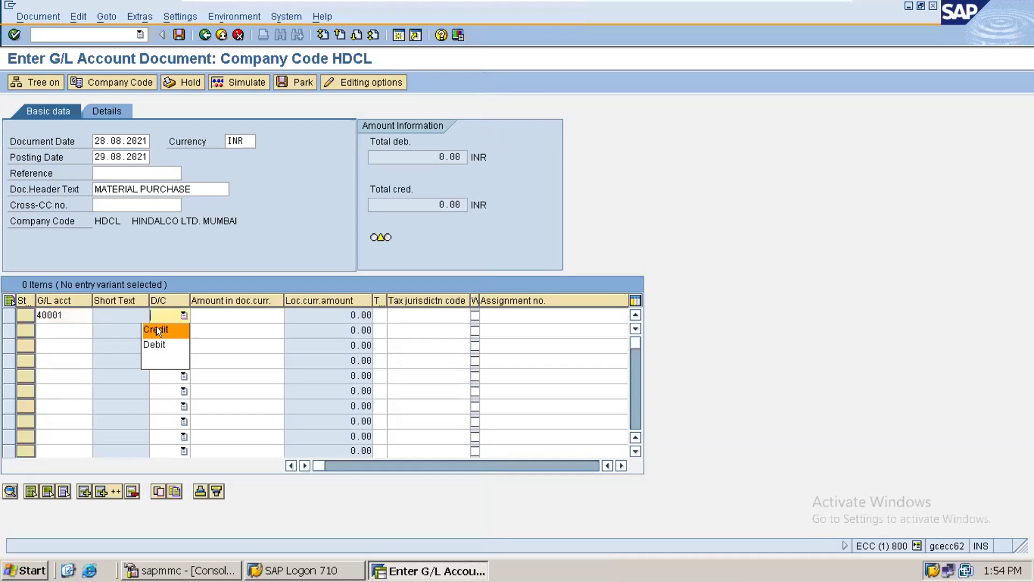
pyautogui.click(155, 340)
pyautogui.click(214, 313)
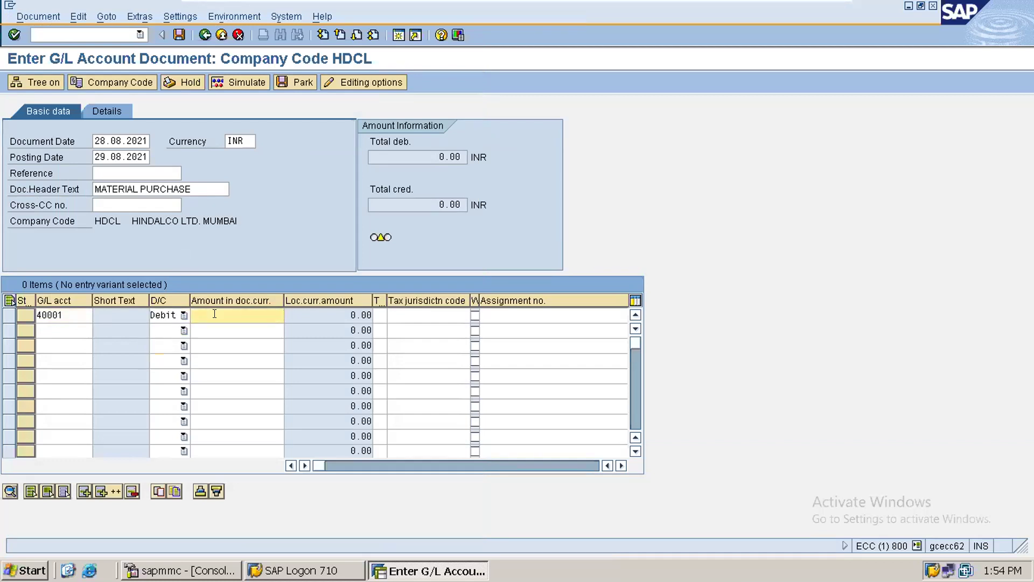
pyautogui.write('22000')
# Step: Enter the second line item with the AXIS BANK ACCOUNTS account 2 from the G/L account search as a credit of 22000
pyautogui.click(72, 327)
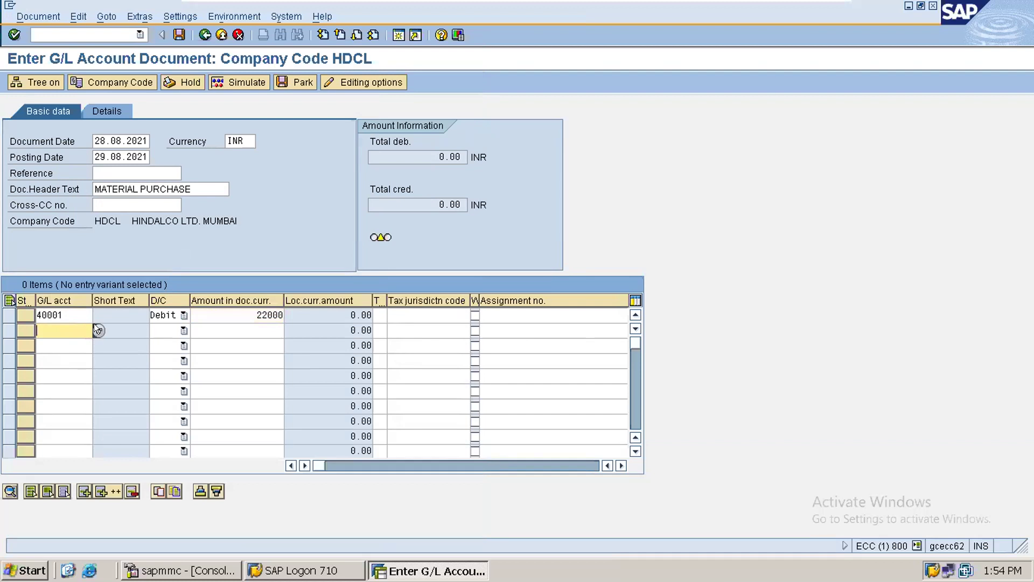
pyautogui.click(96, 329)
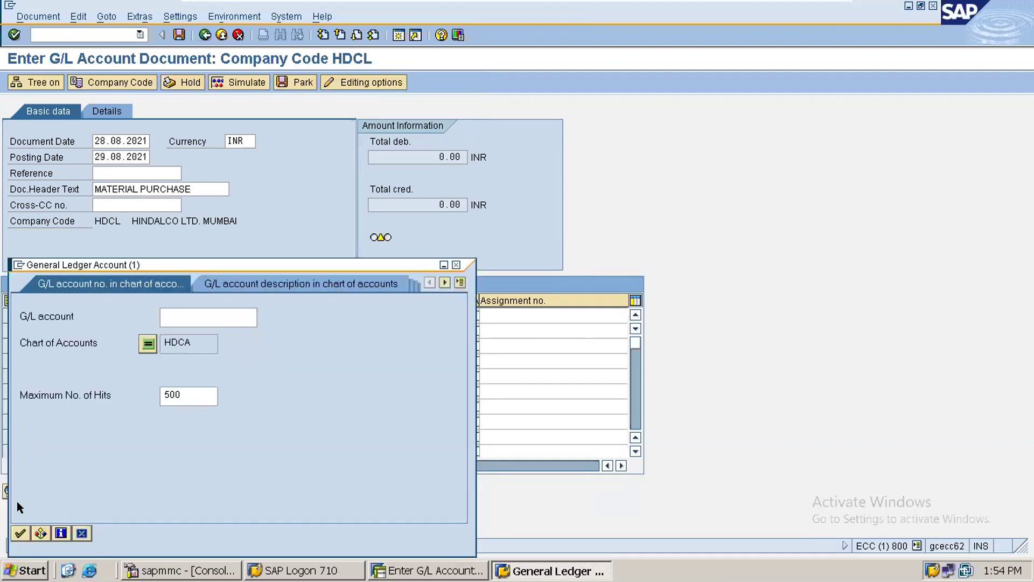
pyautogui.click(18, 531)
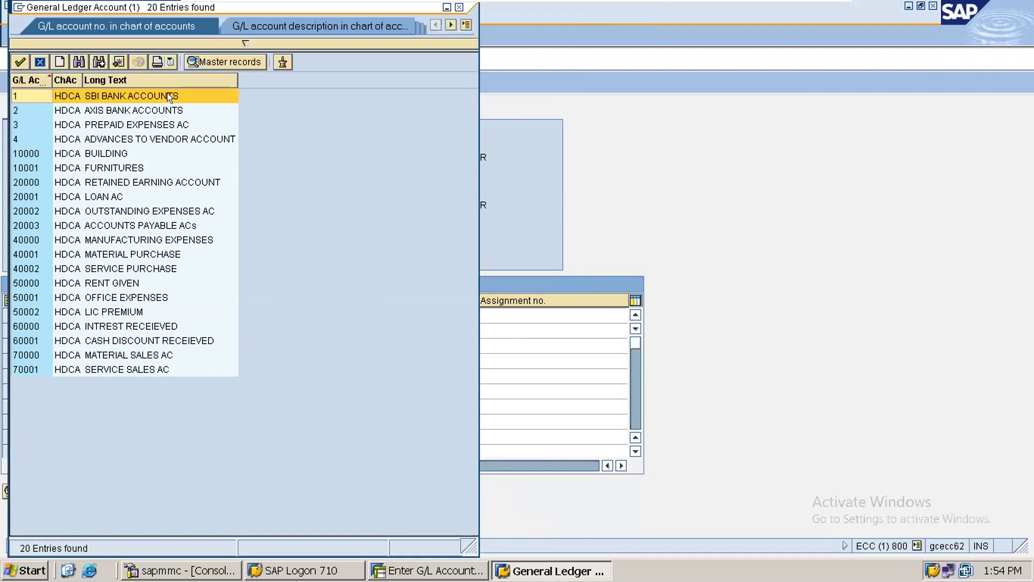
pyautogui.click(92, 111)
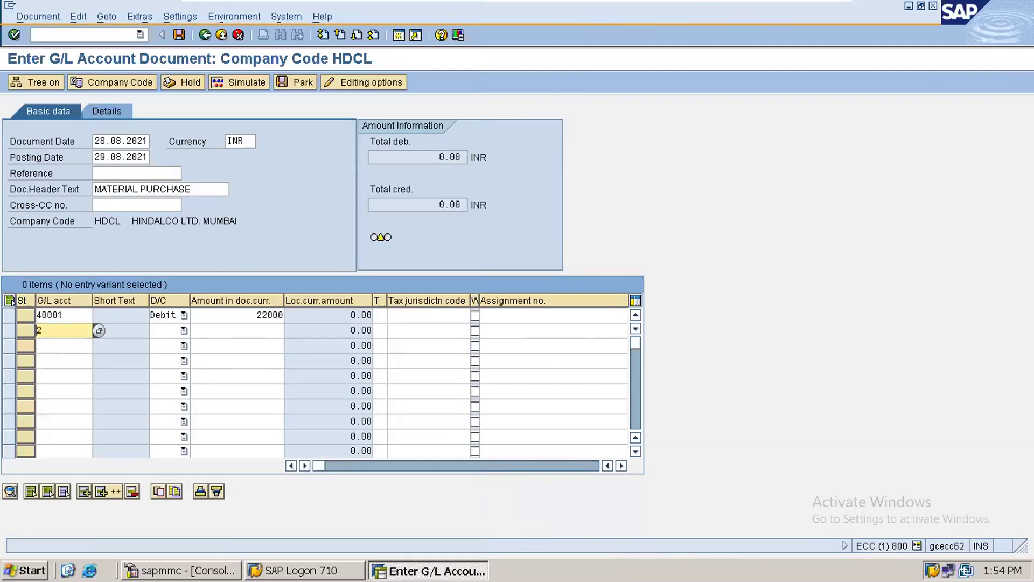
pyautogui.click(165, 326)
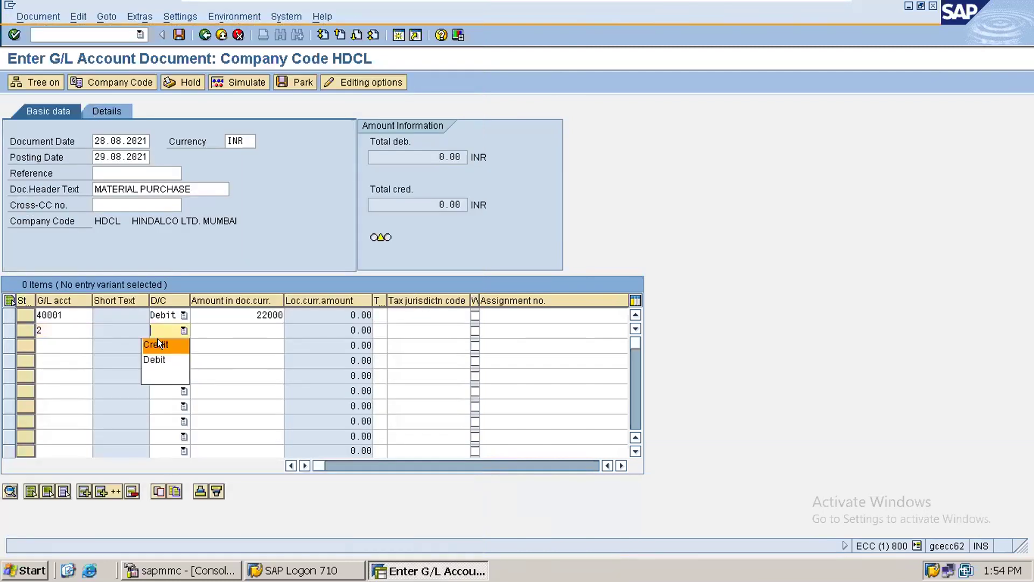
pyautogui.click(157, 344)
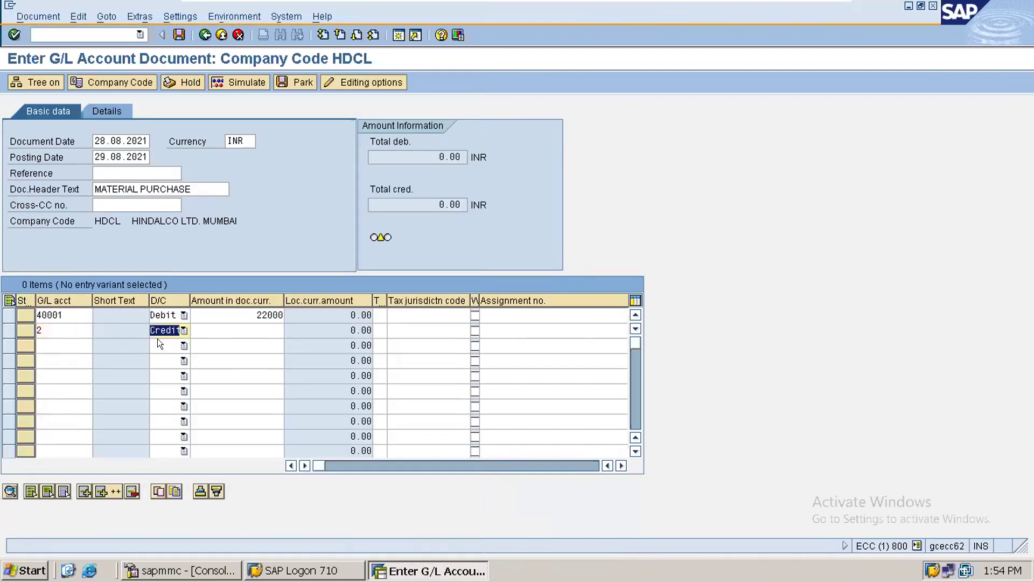
pyautogui.click(238, 327)
pyautogui.write('22000')
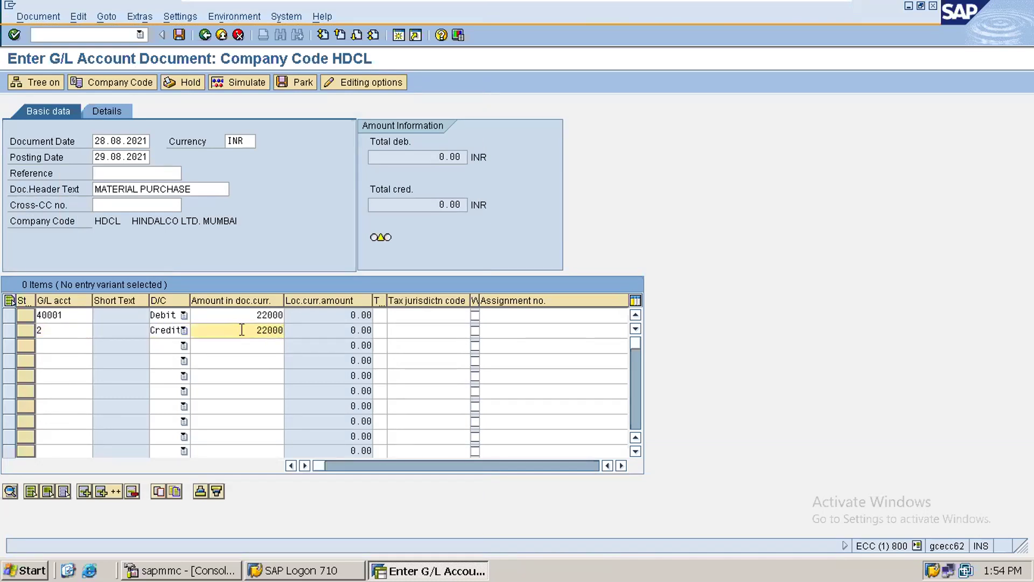
# Step: Give the credit line the value date 29.08.2021 and the suggested material purchase text, and have the document's line items checked
pyautogui.press('Tab')
pyautogui.press('Tab')
pyautogui.press('Tab')
pyautogui.press('Tab')
pyautogui.press('Tab')
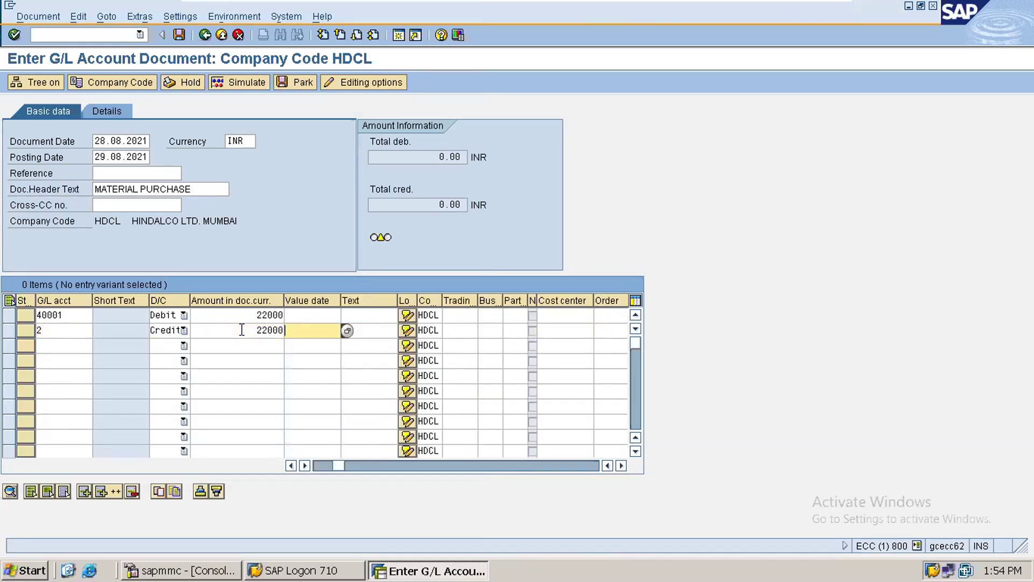
pyautogui.write('29.08.2021')
pyautogui.press('Tab')
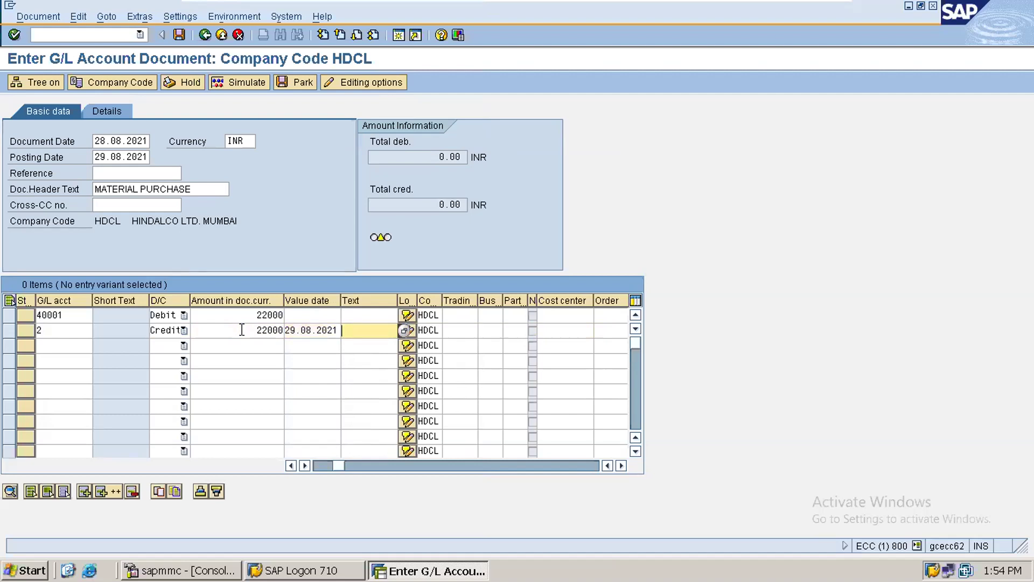
pyautogui.write('M')
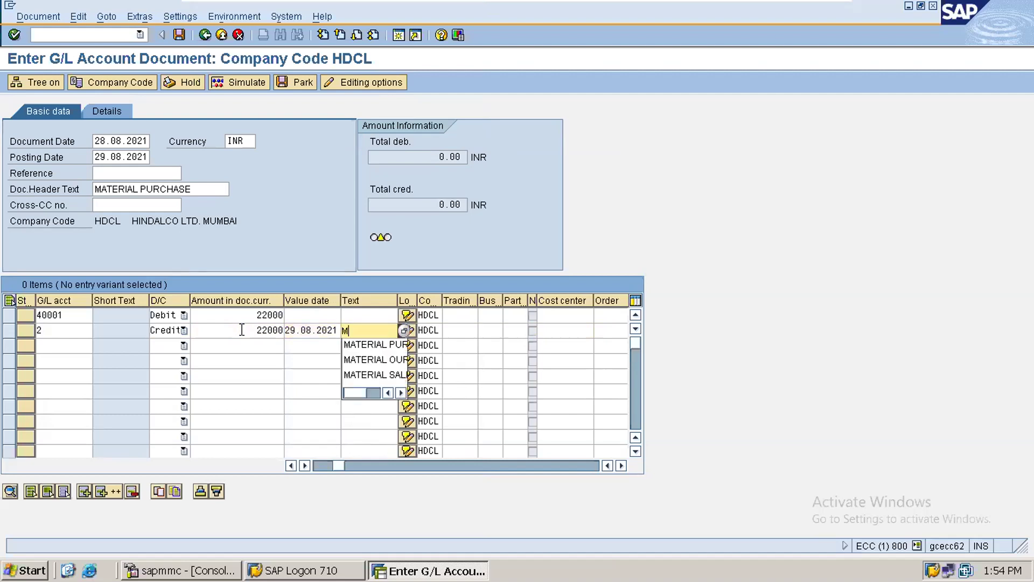
pyautogui.press('Down')
pyautogui.press('Return')
pyautogui.press('Return')
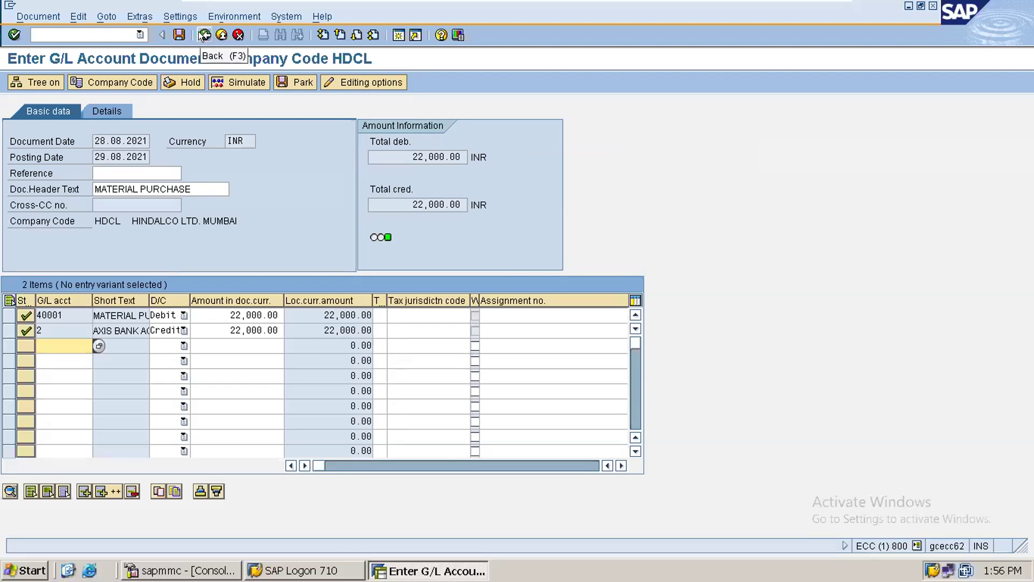
# Step: Create a second SAP session and switch between it and the G/L account document entry, ending on the document entry
pyautogui.moveTo(237, 221); pyautogui.dragTo(181, 221)
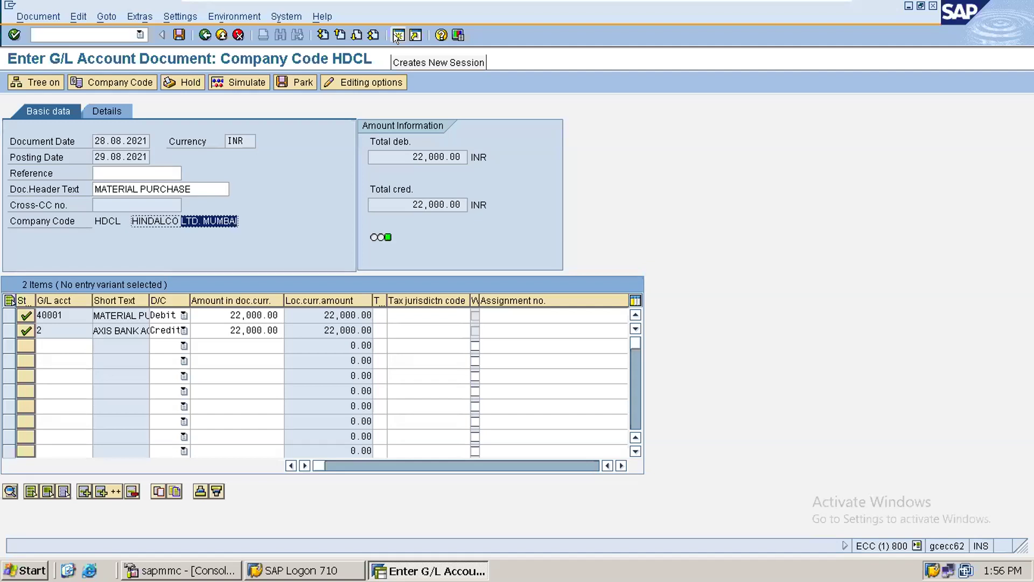
pyautogui.click(301, 219)
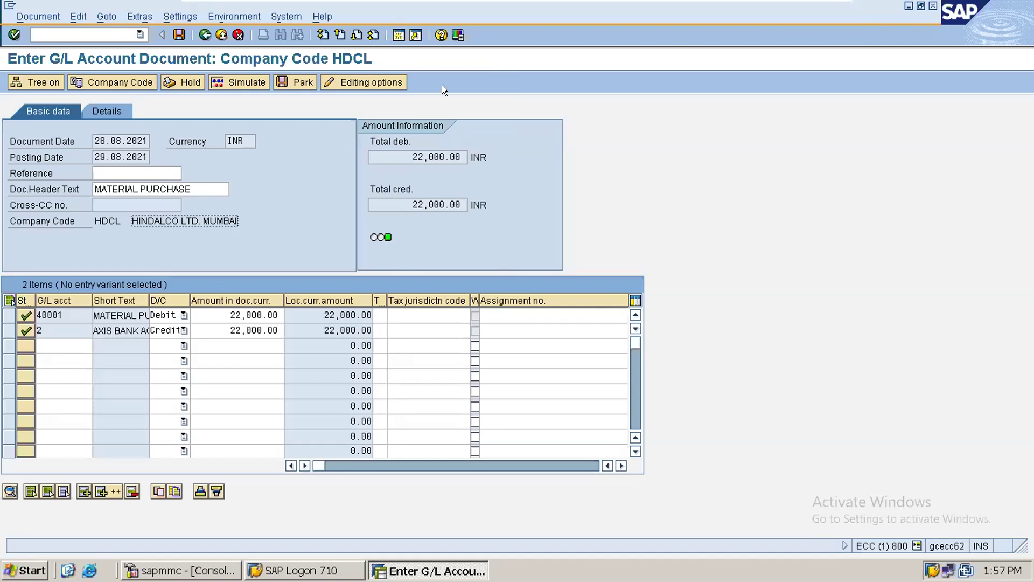
pyautogui.click(397, 35)
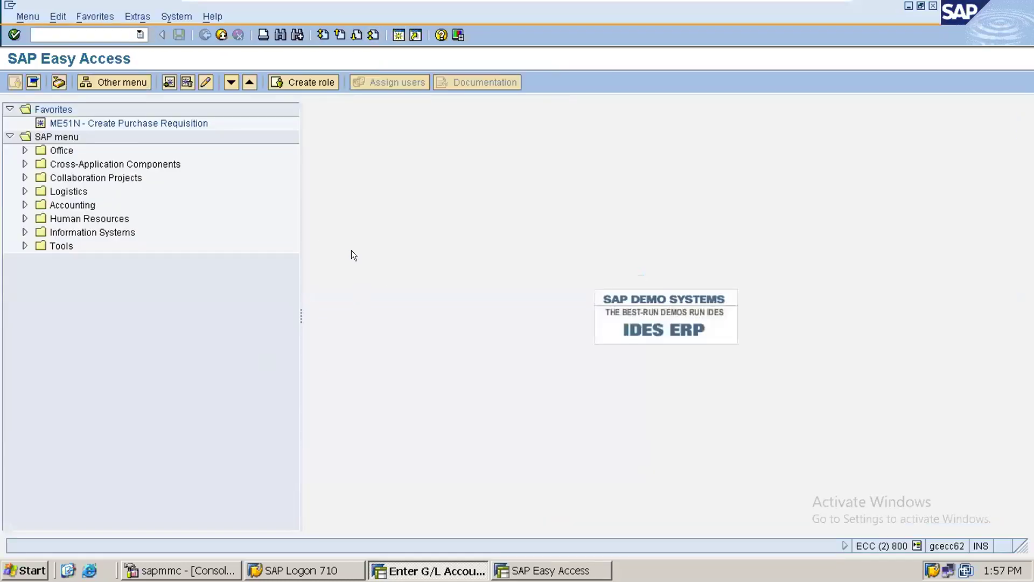
pyautogui.click(427, 571)
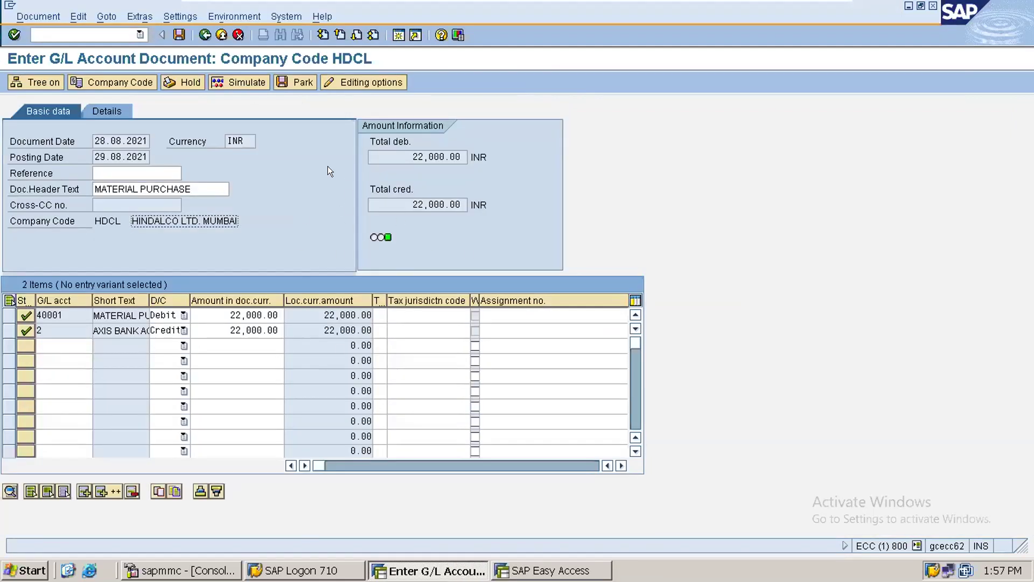
pyautogui.click(551, 570)
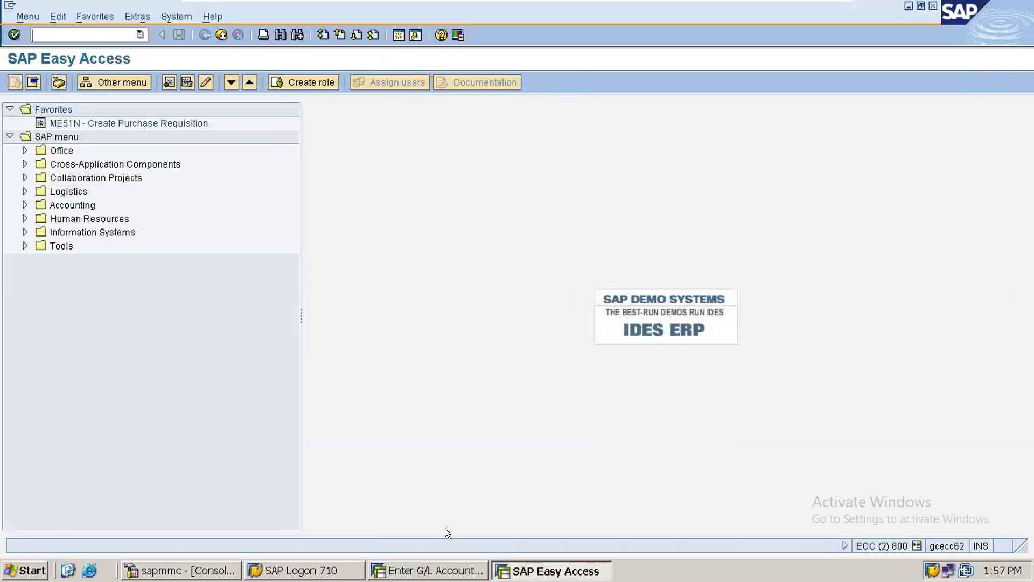
pyautogui.click(428, 570)
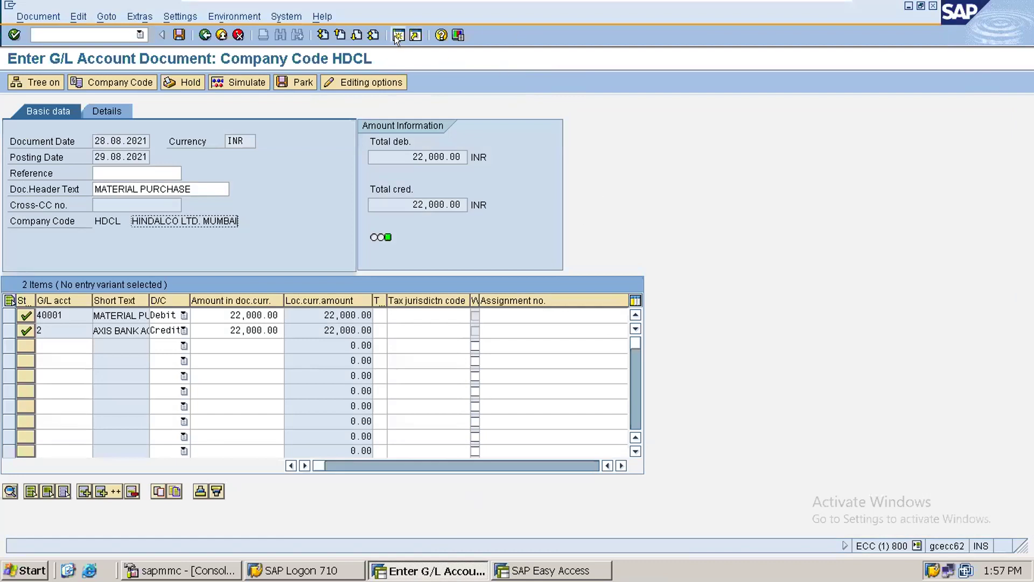
# Step: Exit the material purchase document entry without saving and return to the SAP menu
pyautogui.click(201, 36)
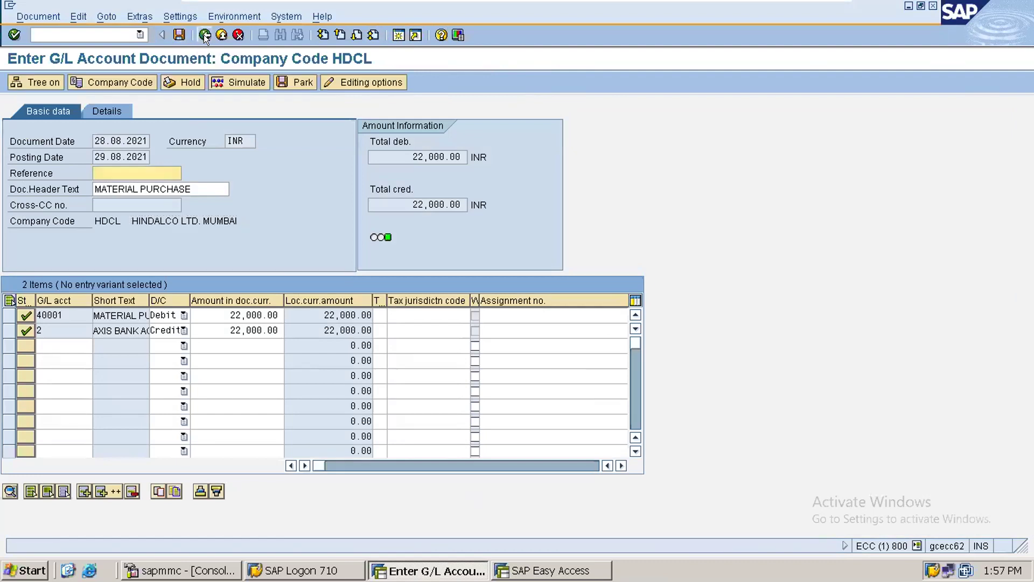
pyautogui.click(204, 35)
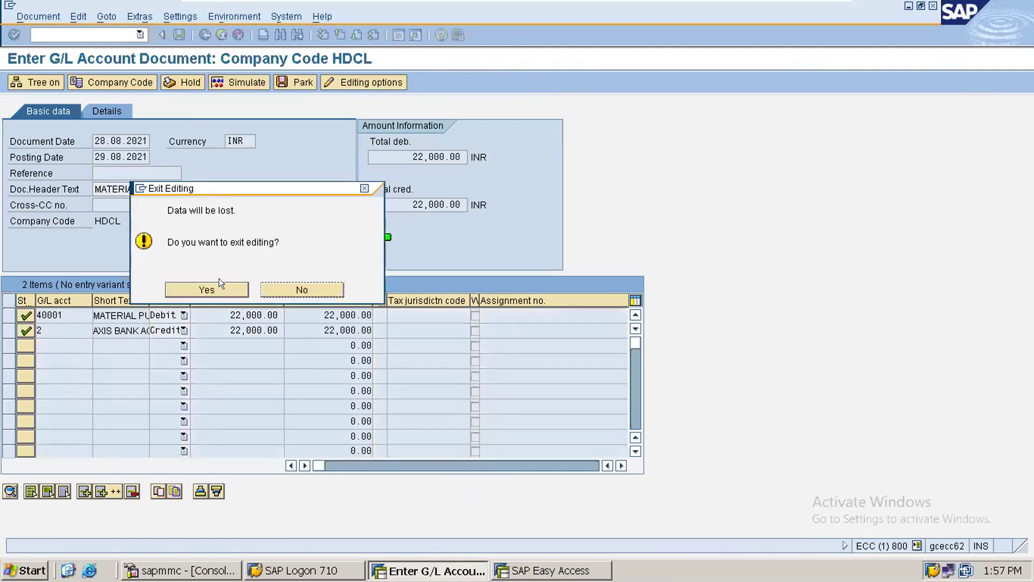
pyautogui.click(218, 278)
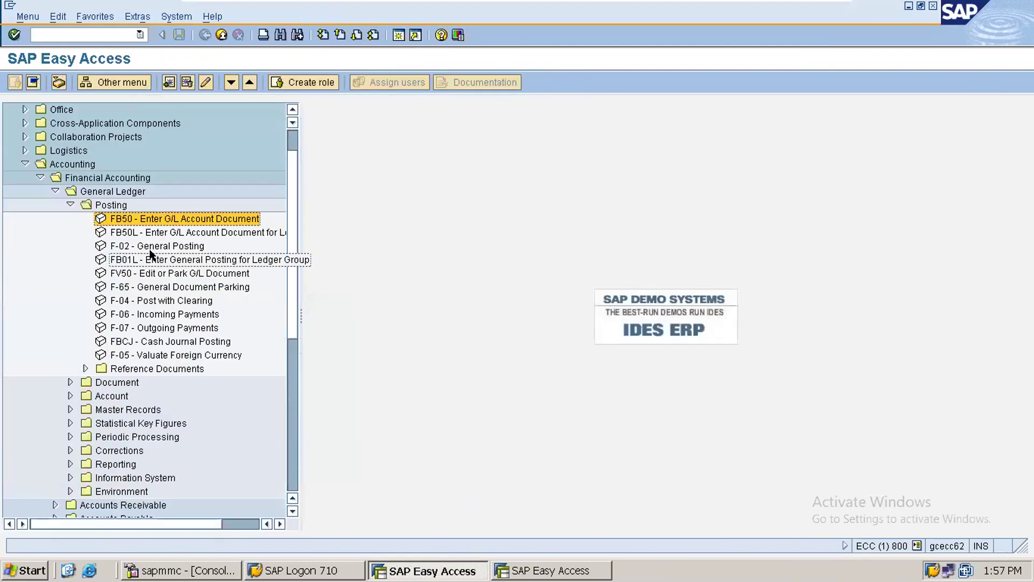
# Step: View the header data screen of F-02 General Posting and exit it without entering data
pyautogui.doubleClick(149, 247)
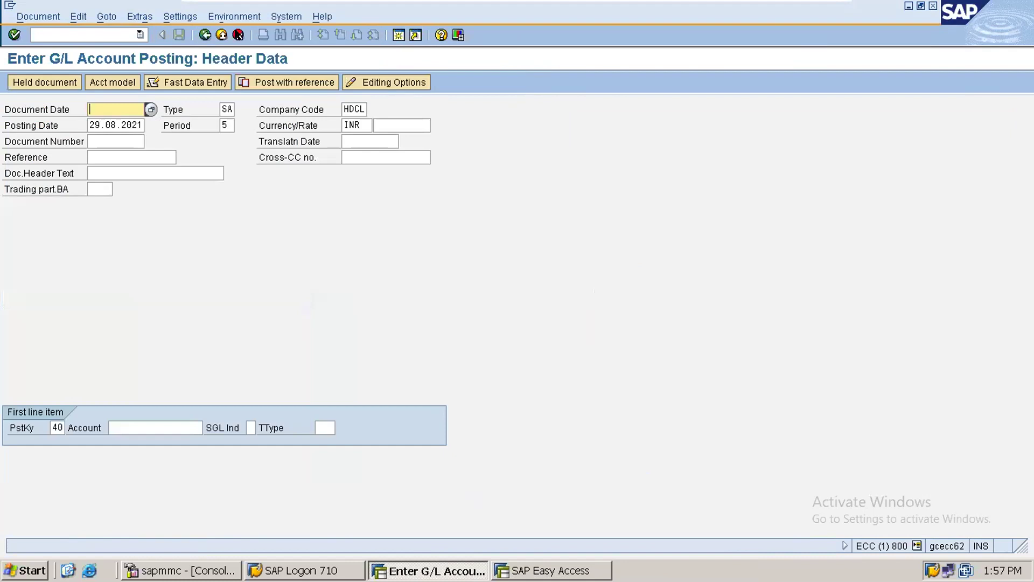
pyautogui.click(204, 35)
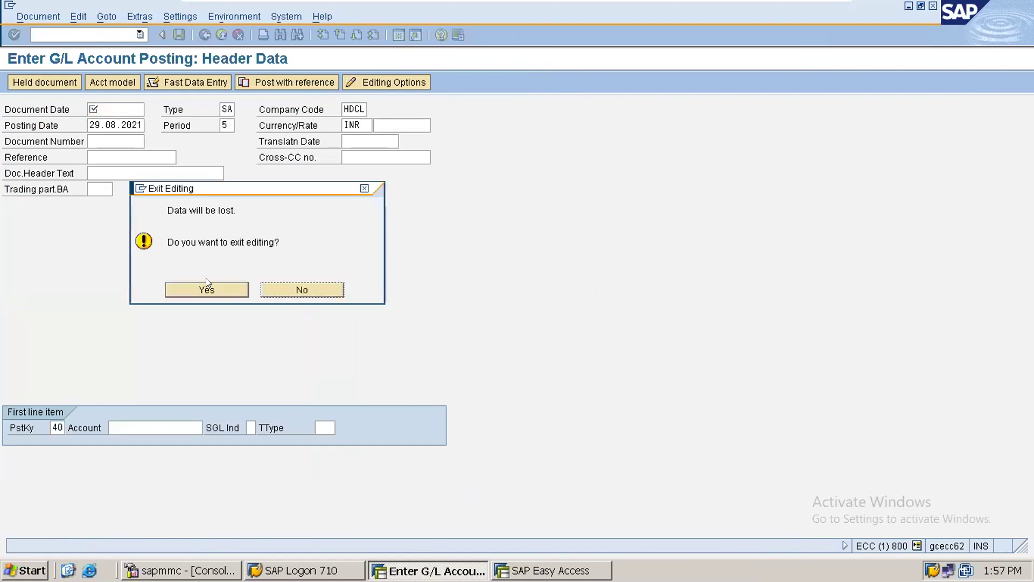
pyautogui.click(207, 285)
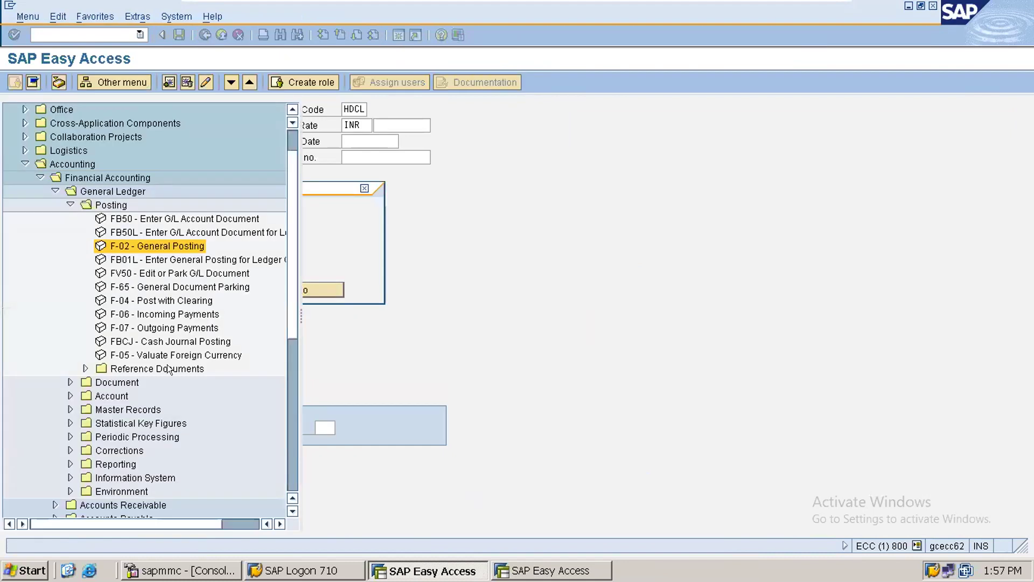
# Step: View the suggested HDCL document in the General Ledger transaction FB02 - Change and return to the SAP menu
pyautogui.click(69, 378)
pyautogui.click(128, 395)
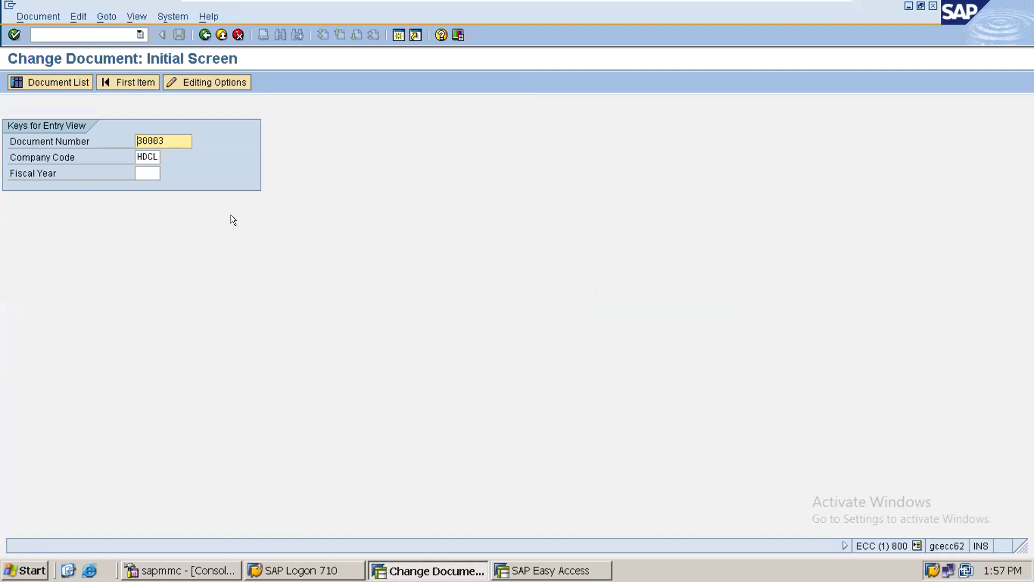
pyautogui.click(72, 83)
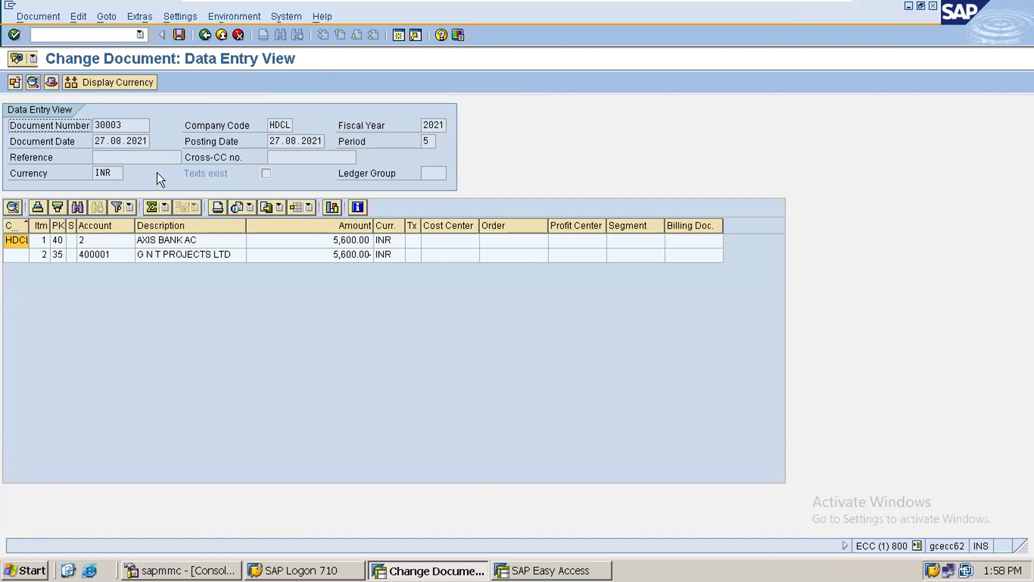
pyautogui.click(203, 36)
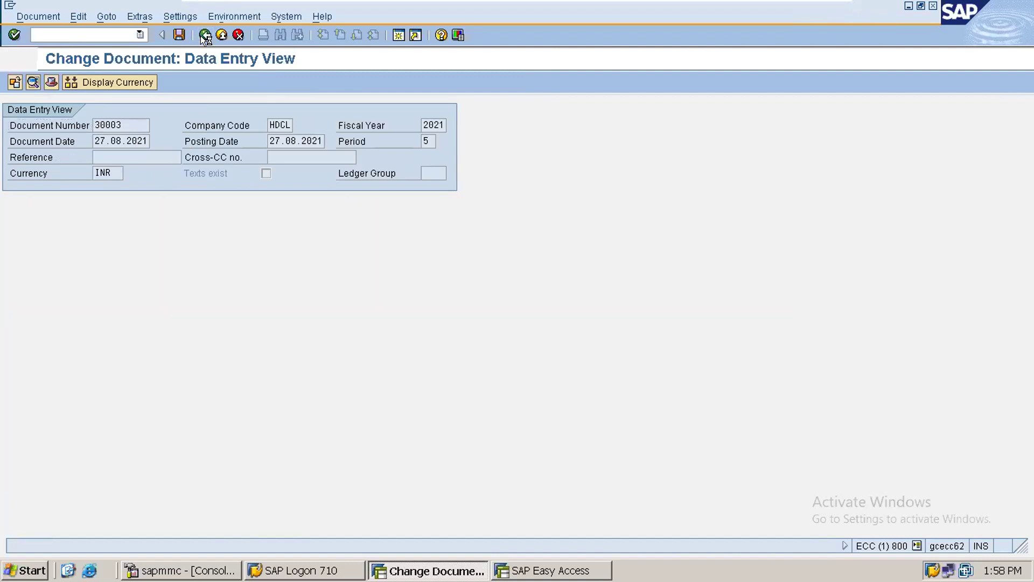
pyautogui.click(202, 35)
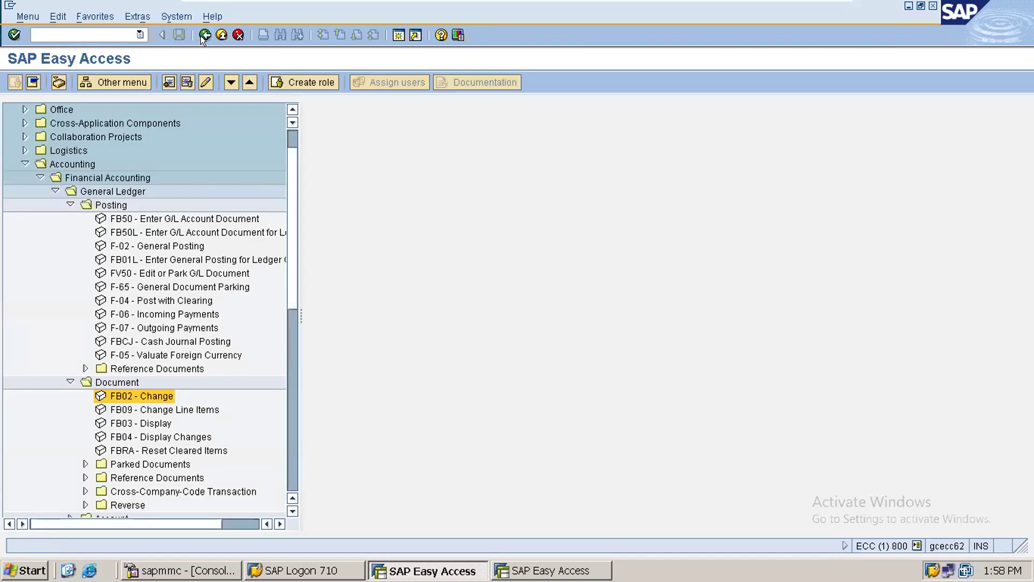
# Step: Look through the General Ledger folders, including Master Records, and collapse General Ledger
pyautogui.click(68, 381)
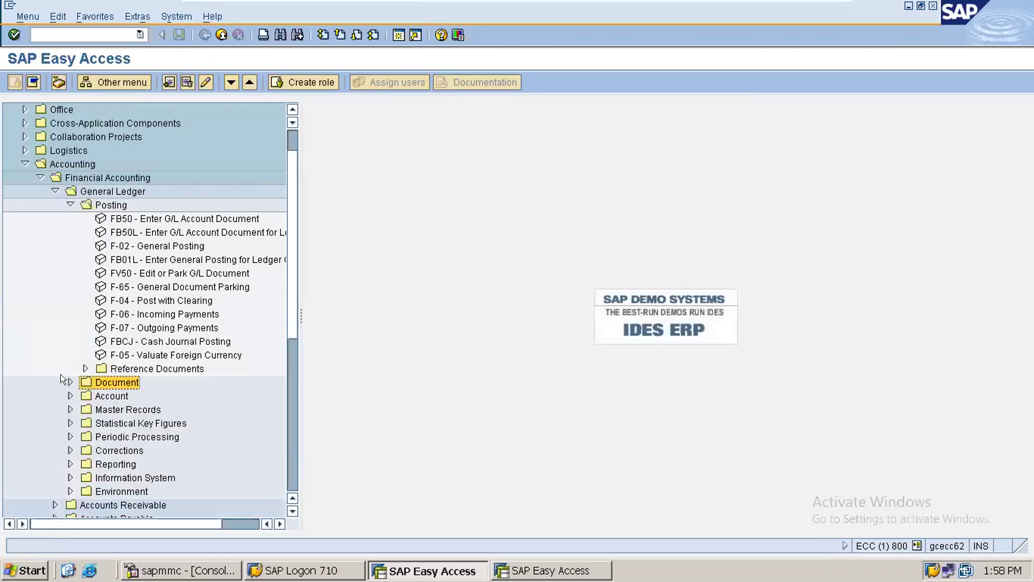
pyautogui.click(67, 201)
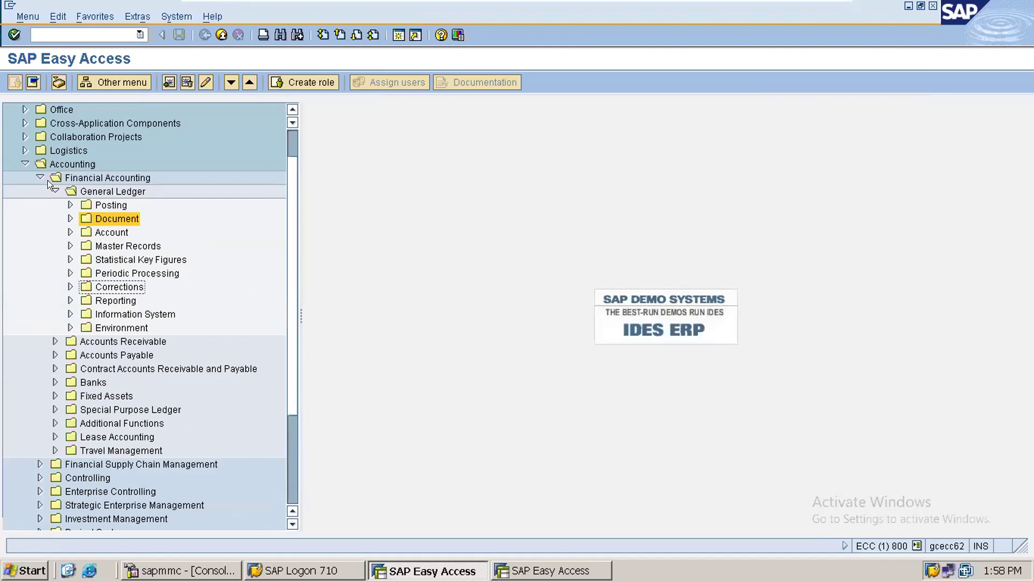
pyautogui.click(61, 242)
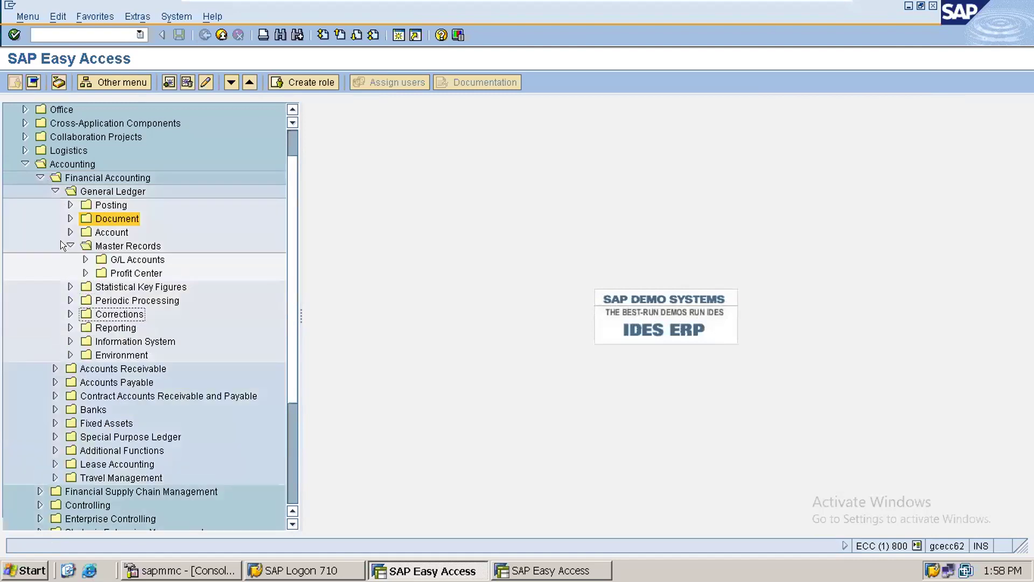
pyautogui.click(54, 190)
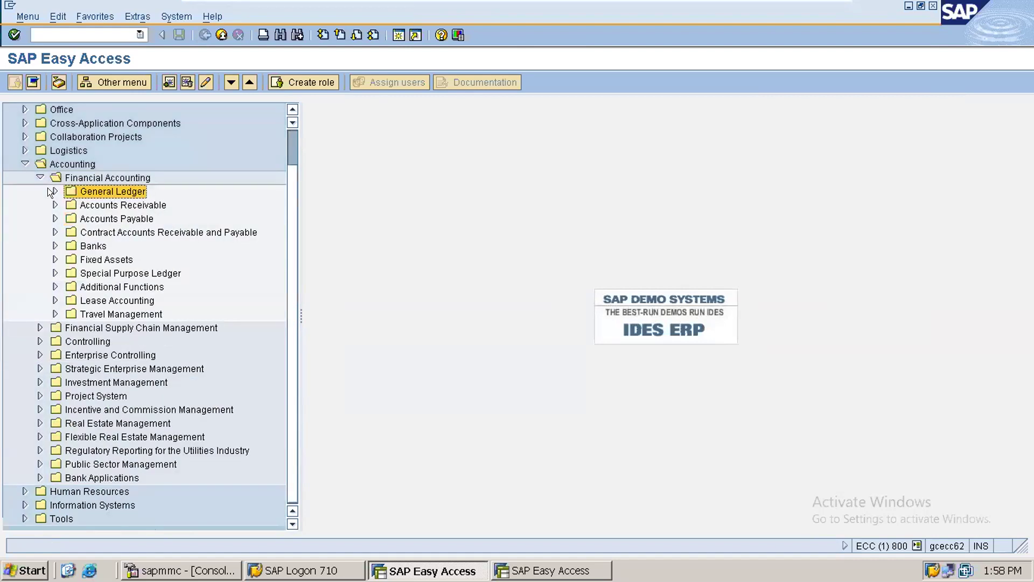
# Step: Expand the Document Entry folder of Accounts Payable and select FB60 - Invoice
pyautogui.click(118, 206)
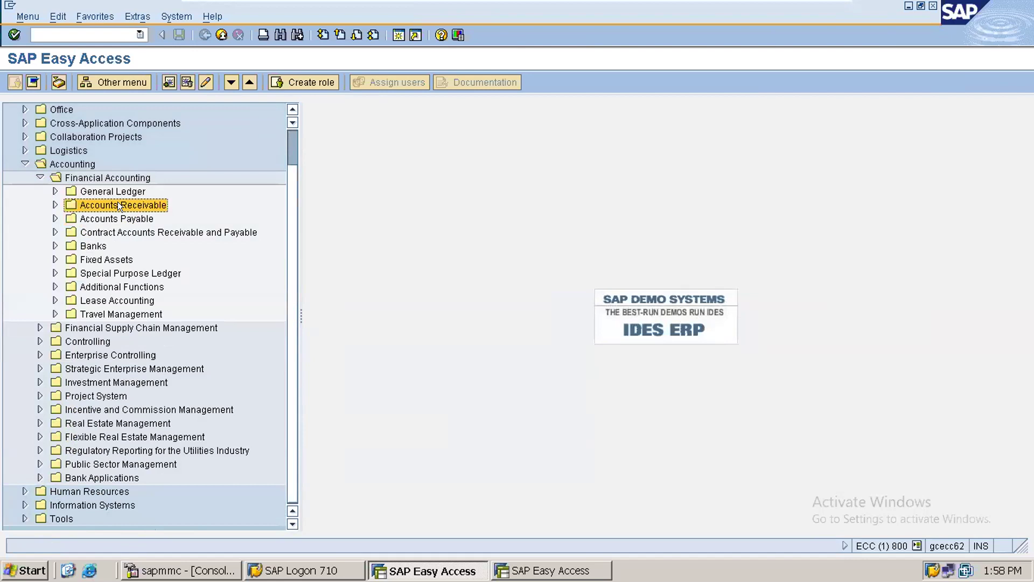
pyautogui.click(50, 204)
pyautogui.click(50, 204)
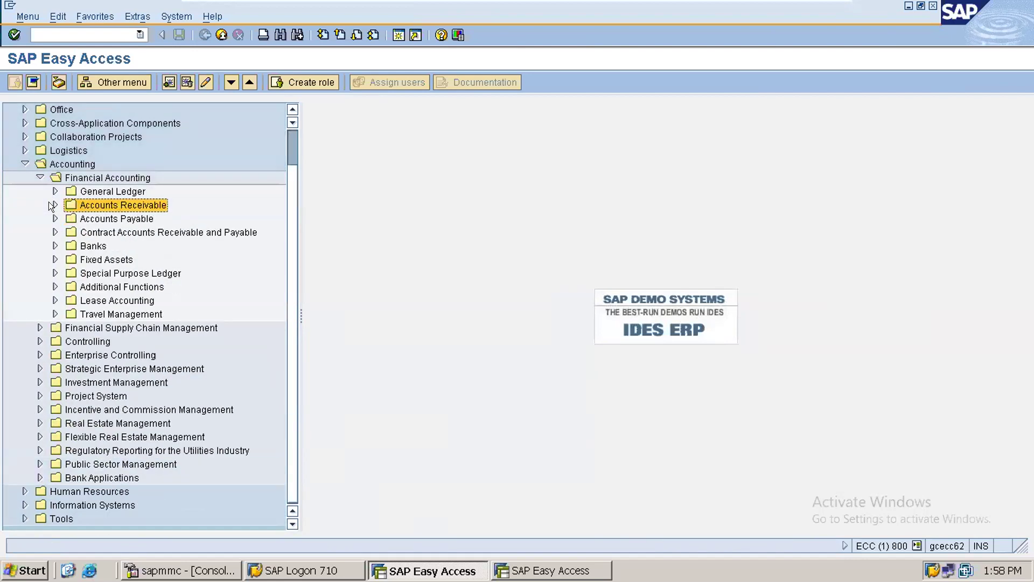
pyautogui.click(84, 214)
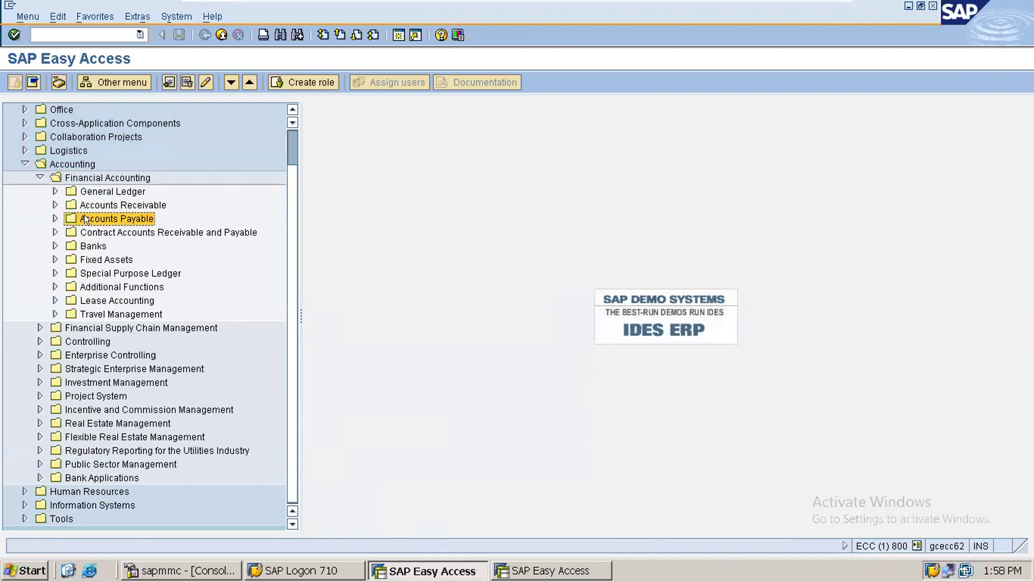
pyautogui.click(50, 216)
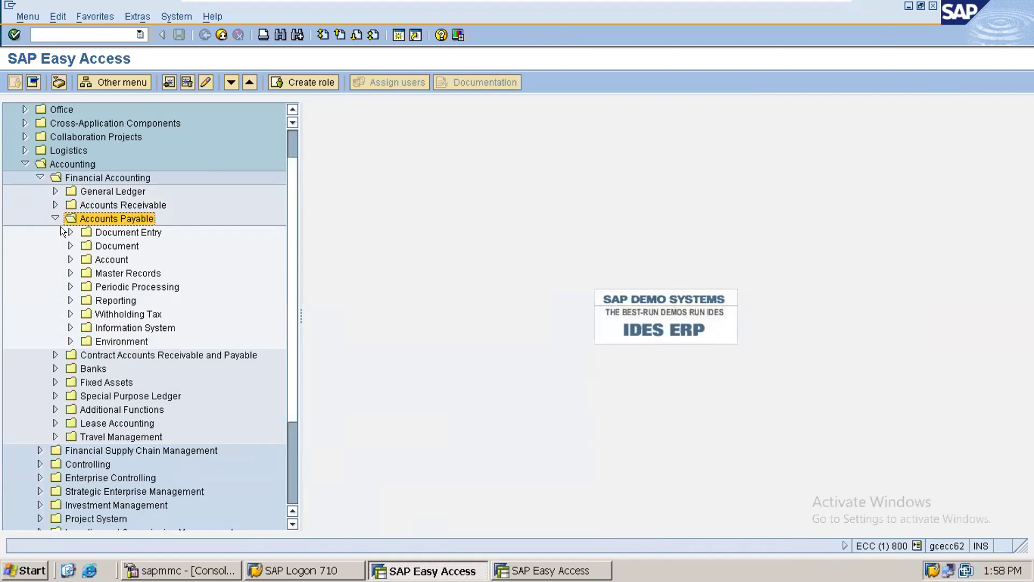
pyautogui.click(60, 226)
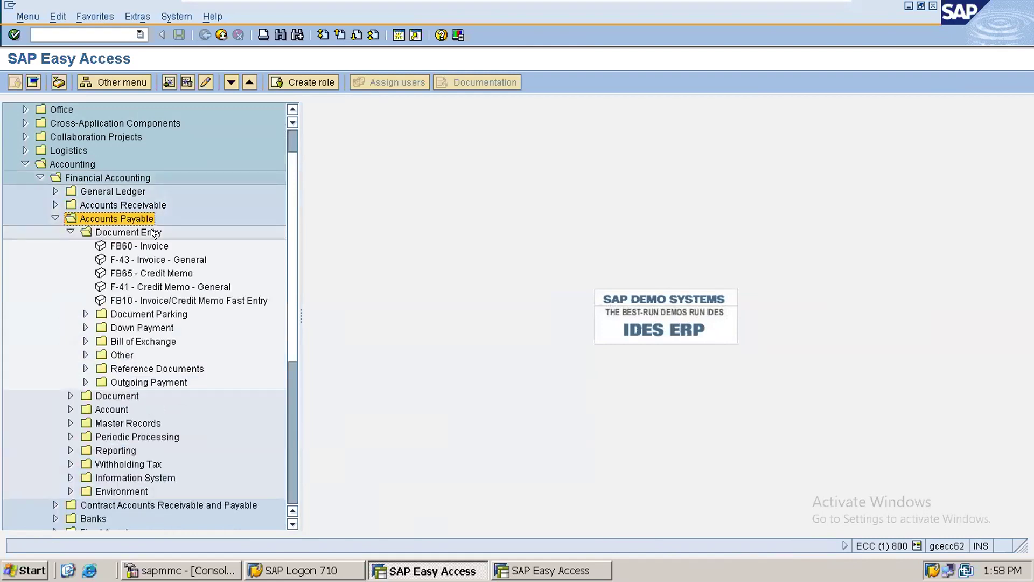
pyautogui.click(124, 246)
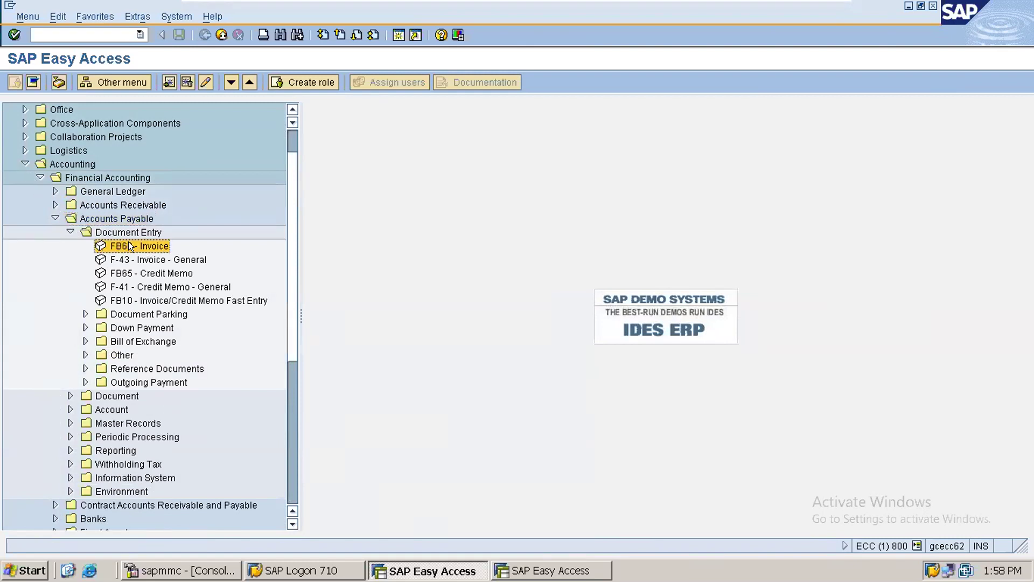
# Step: Run transaction FB60 to enter a vendor invoice for company code HDCL
pyautogui.click(91, 30)
pyautogui.write('FB60')
pyautogui.press('Return')
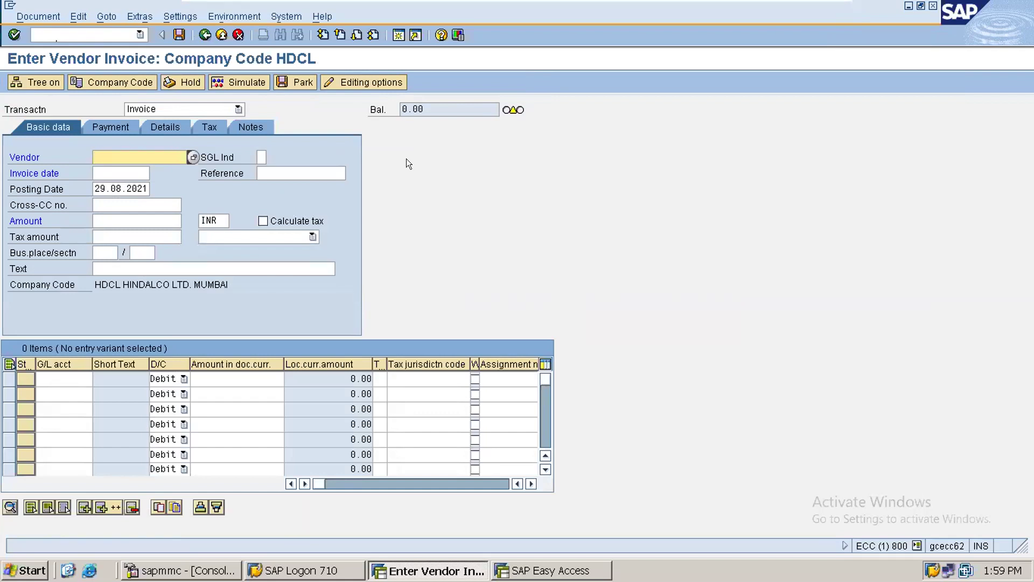
# Step: Choose JOHN ENERGY LIMITED from the HDCL vendor search as the invoice's vendor and set the invoice date to 29.08.2021
pyautogui.rightClick(189, 154)
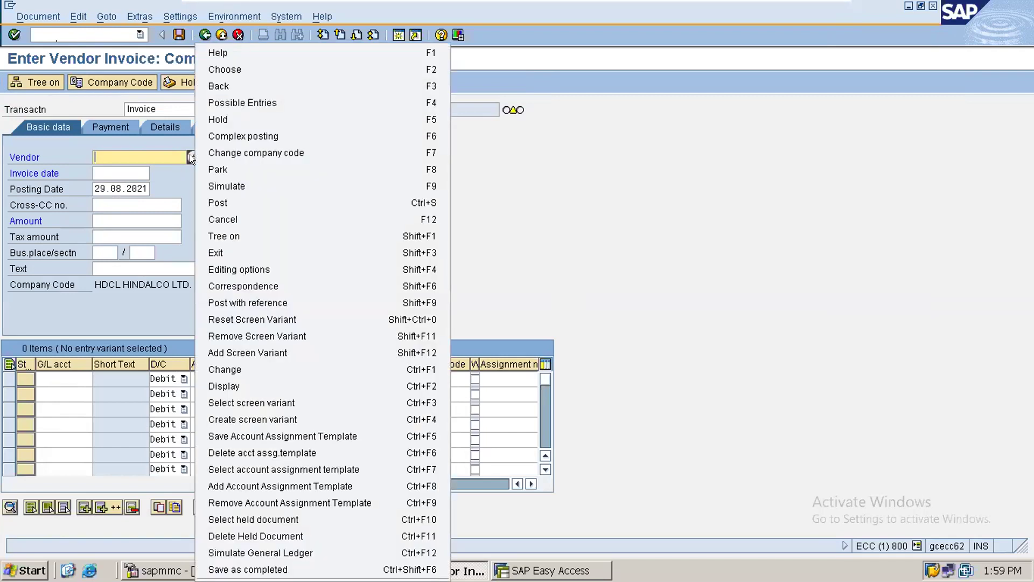
pyautogui.click(189, 155)
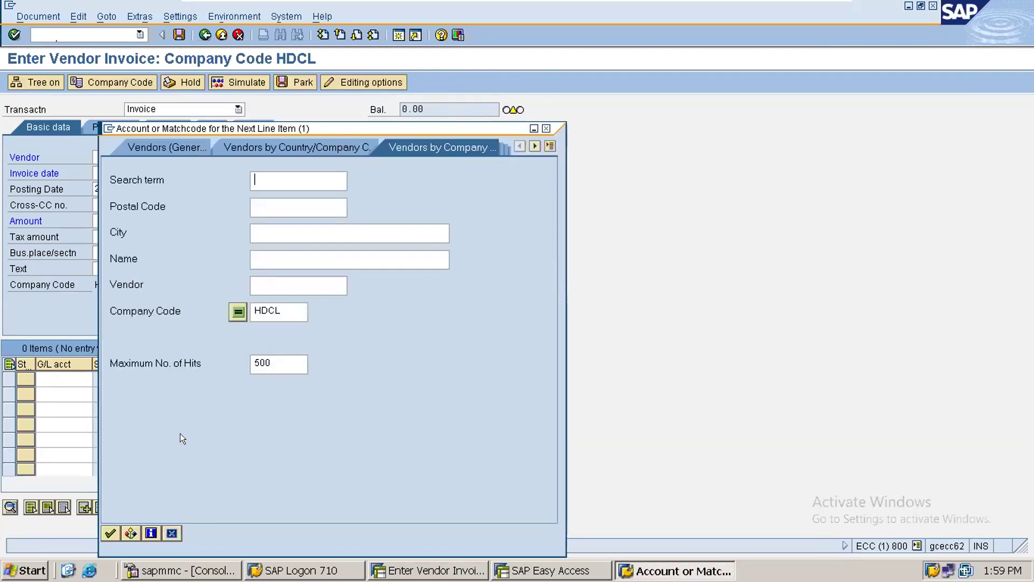
pyautogui.click(110, 532)
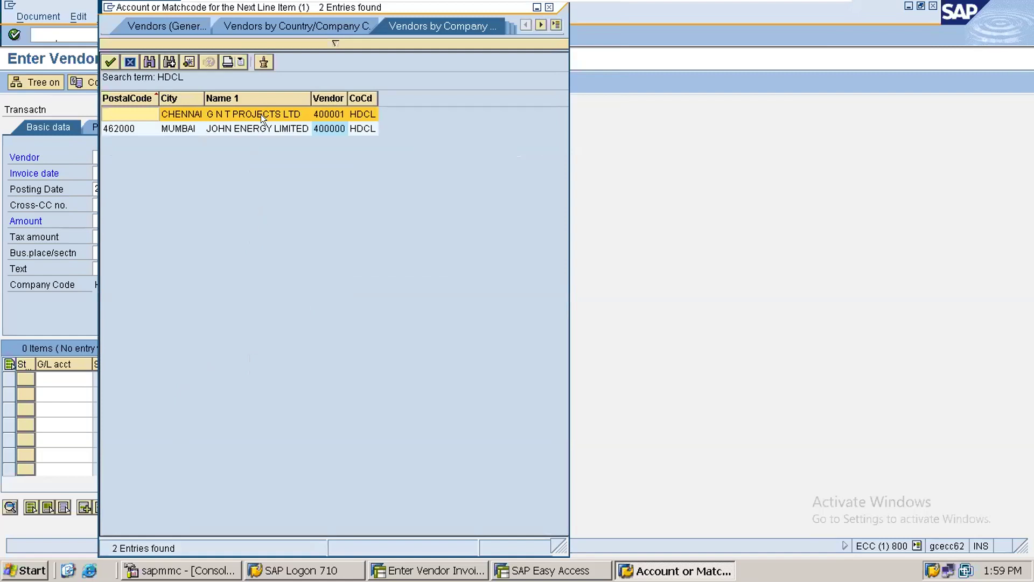
pyautogui.doubleClick(253, 123)
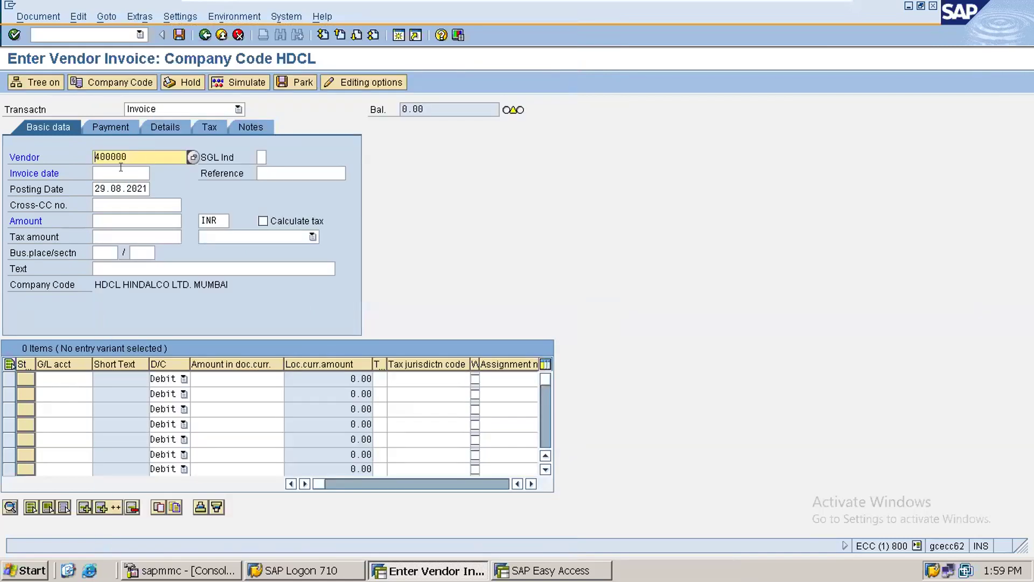
pyautogui.click(129, 169)
pyautogui.click(154, 170)
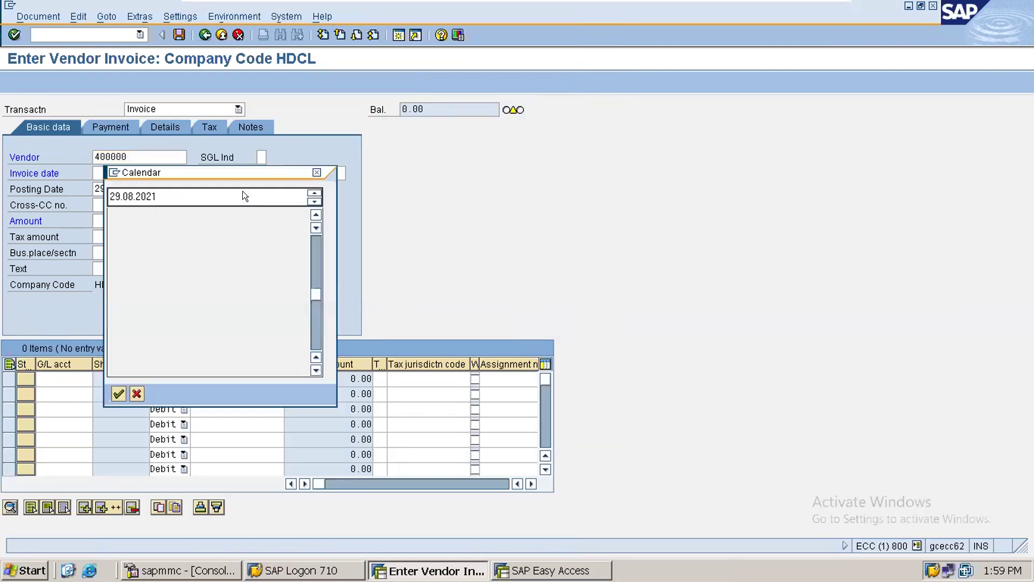
pyautogui.doubleClick(289, 297)
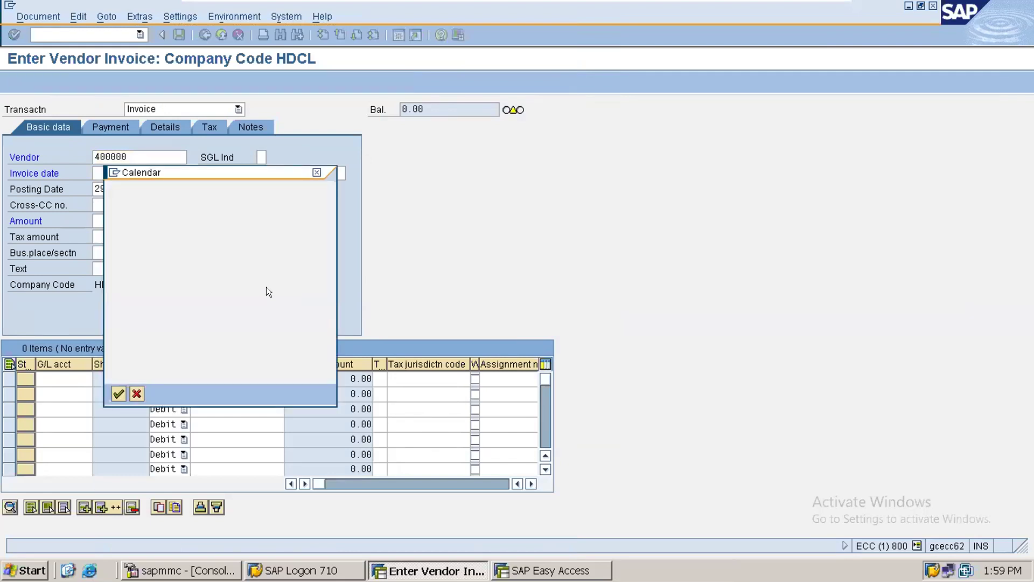
# Step: Give the vendor invoice an amount of 27000 INR and the suggested text SERVICE PURCHASE
pyautogui.click(129, 217)
pyautogui.write('27000')
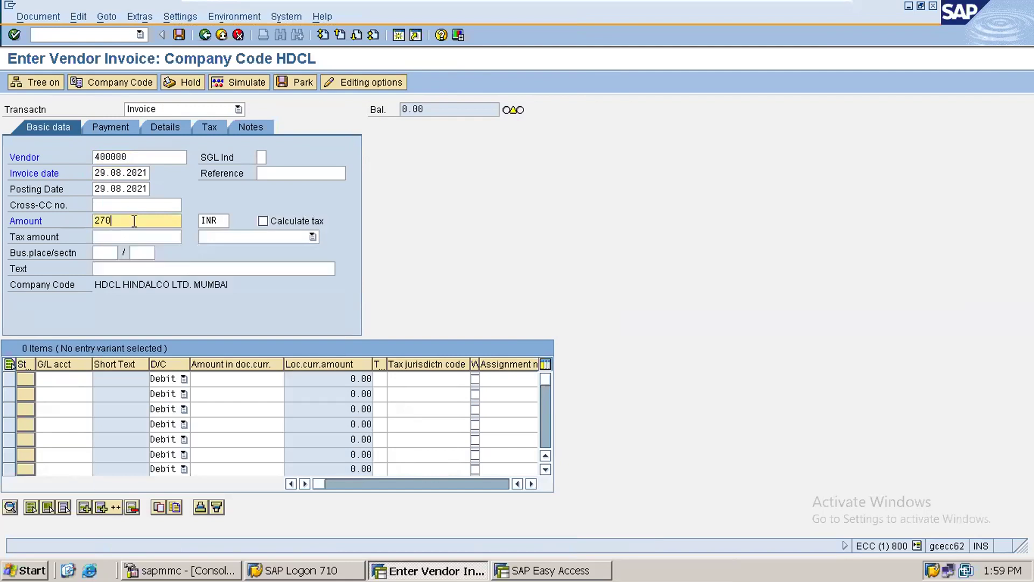
pyautogui.click(187, 268)
pyautogui.write('SERVICE P')
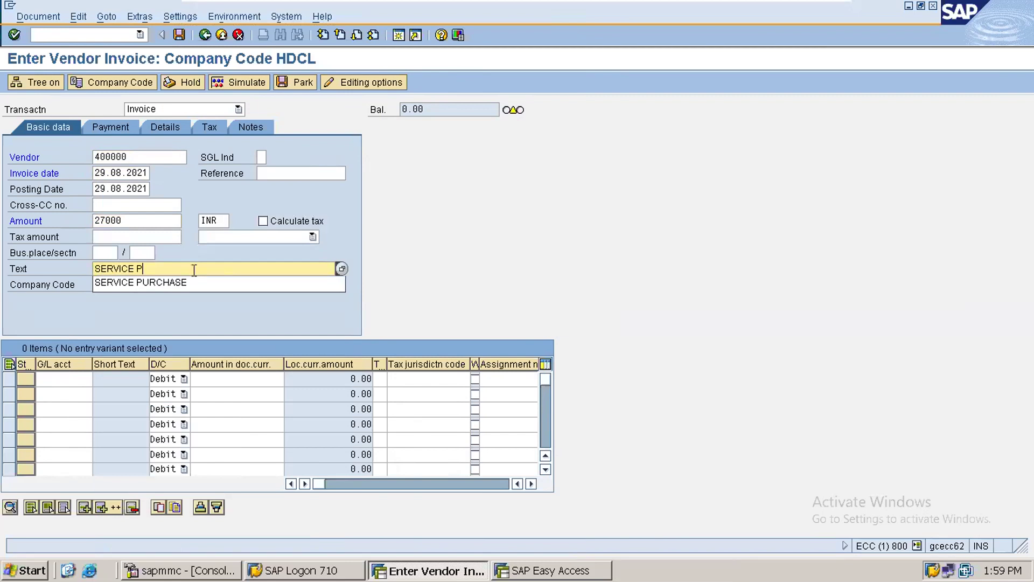
pyautogui.press('Down')
pyautogui.press('Return')
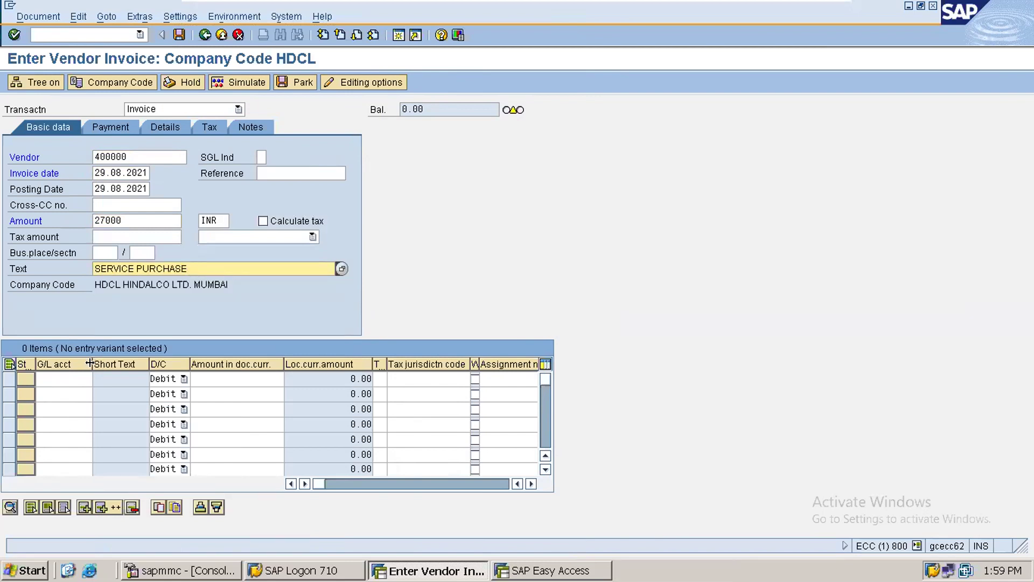
# Step: Assign the SERVICE PURCHASE account 40002 from the G/L account search to the invoice's first line item
pyautogui.click(73, 373)
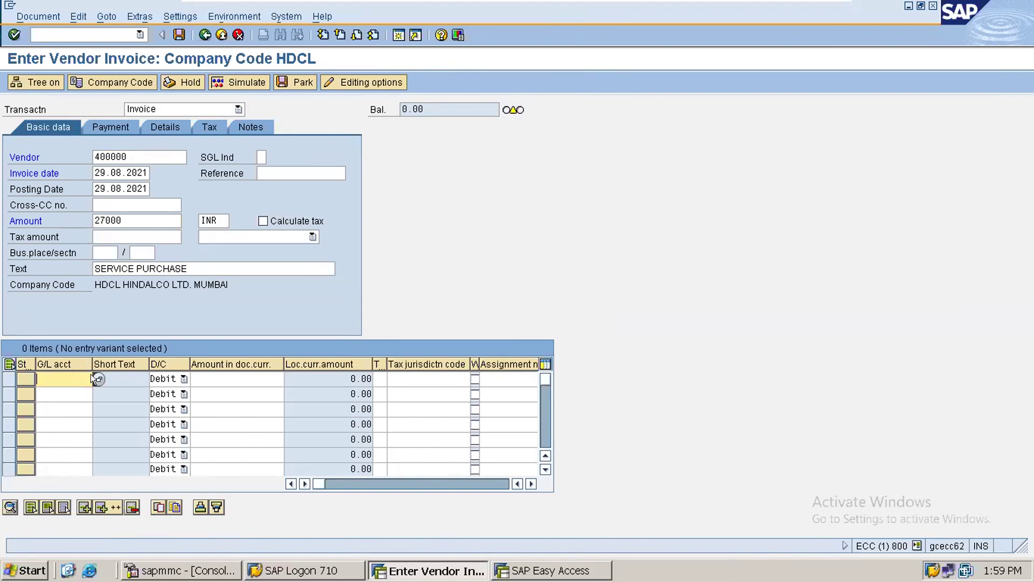
pyautogui.click(91, 373)
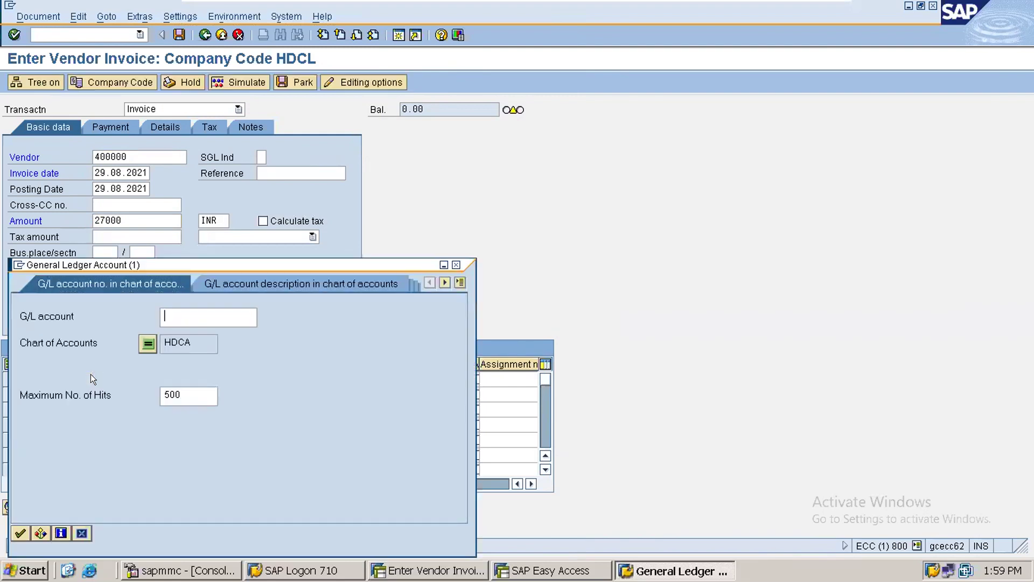
pyautogui.press('Return')
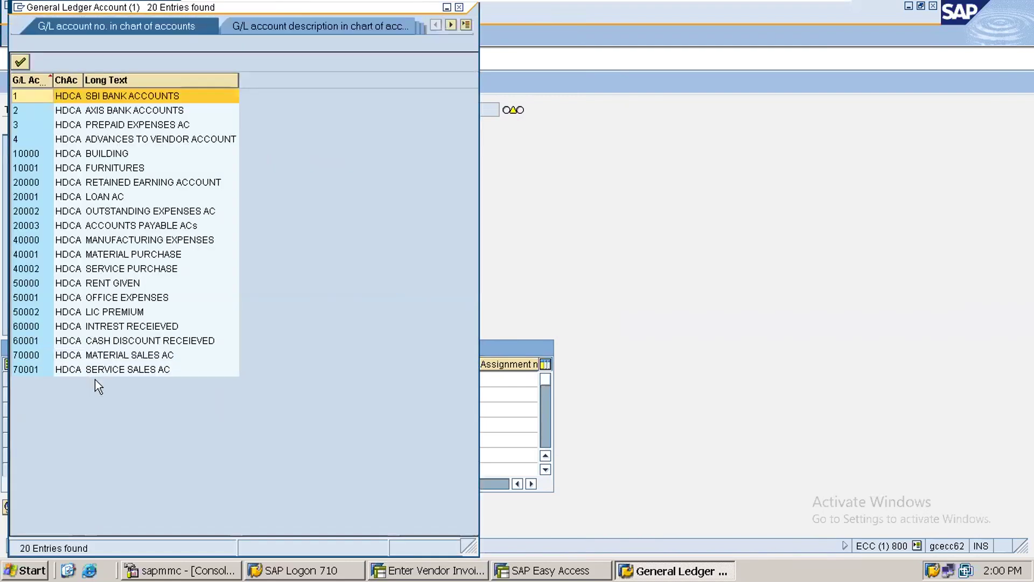
pyautogui.click(95, 268)
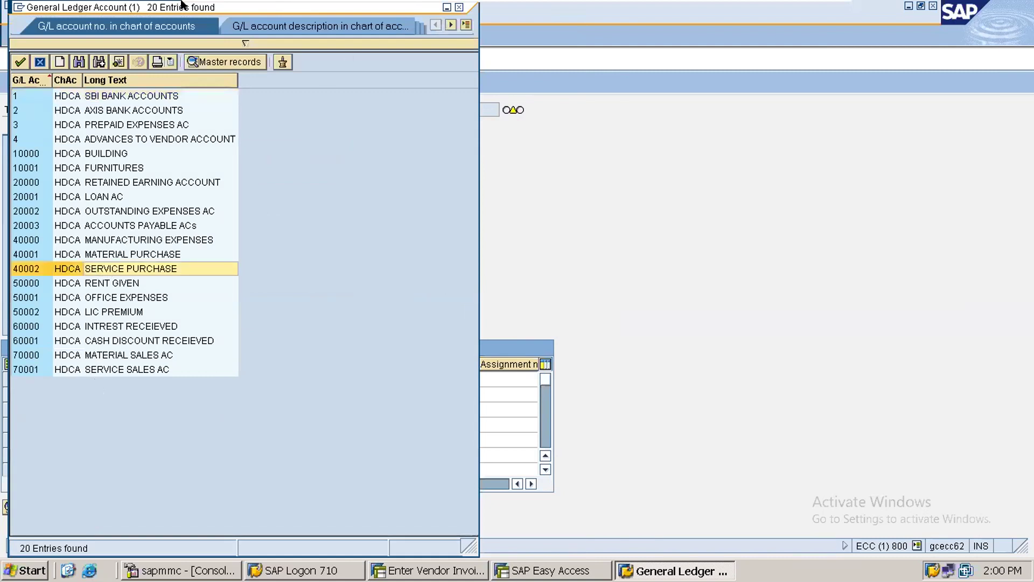
pyautogui.moveTo(181, 4); pyautogui.dragTo(483, 66)
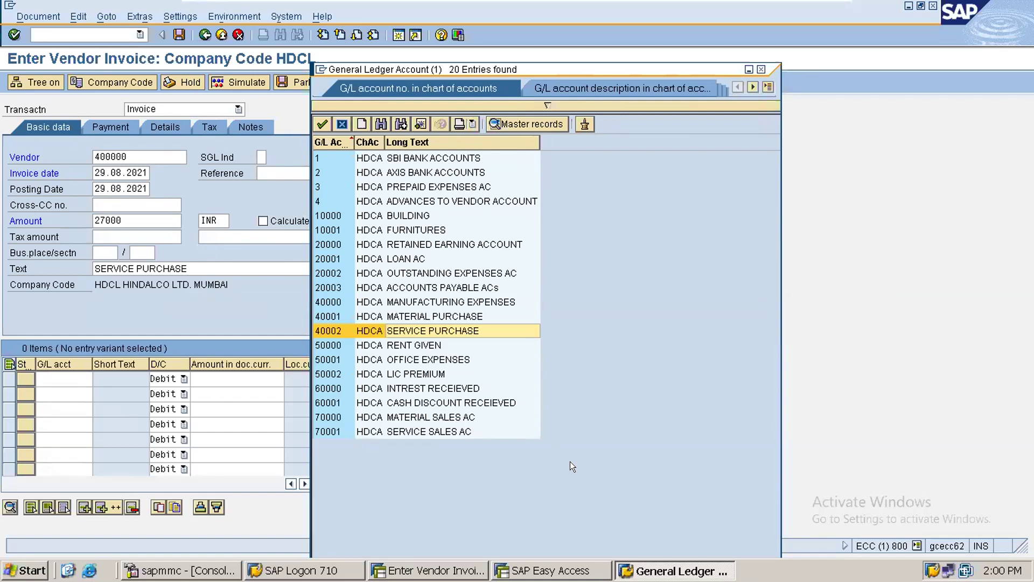
pyautogui.click(449, 331)
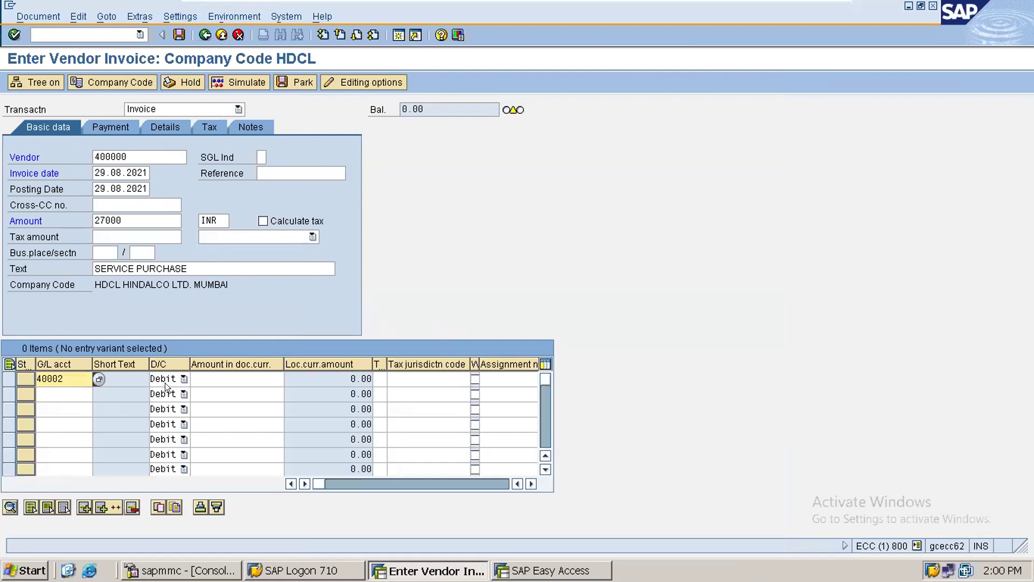
# Step: Set the SERVICE PURCHASE debit line's amount to 27000 and have the vendor invoice entries checked
pyautogui.click(217, 378)
pyautogui.write('27000')
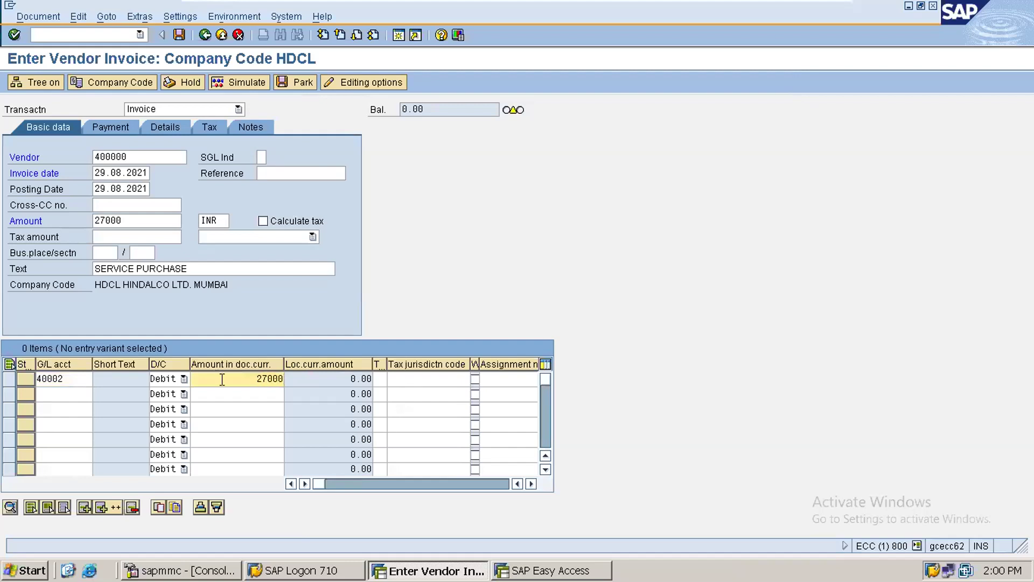
pyautogui.click(13, 35)
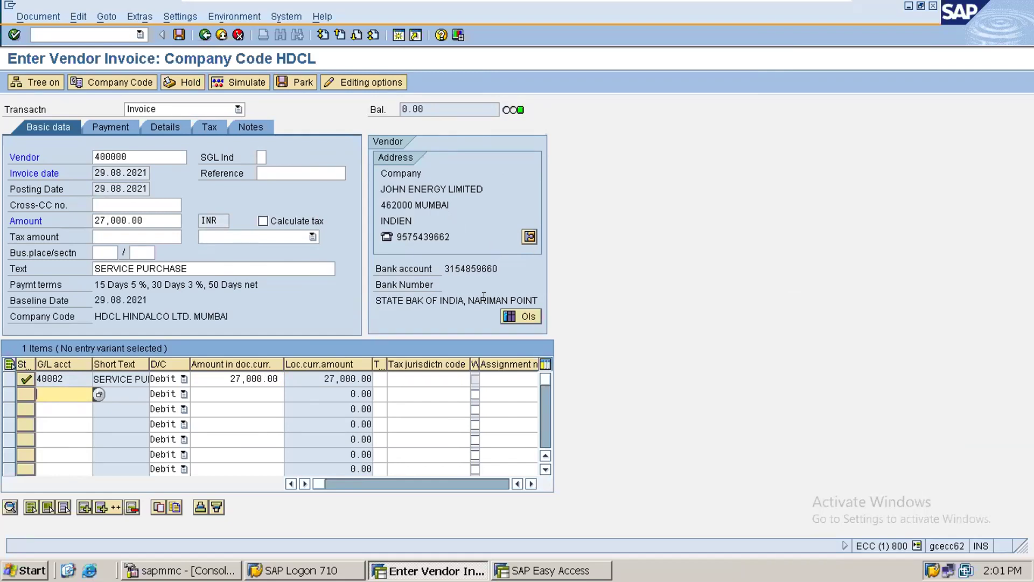
# Step: Discard the unsaved vendor invoice and open the F-53 Post transaction from the Accounts Payable outgoing payment entries
pyautogui.click(201, 35)
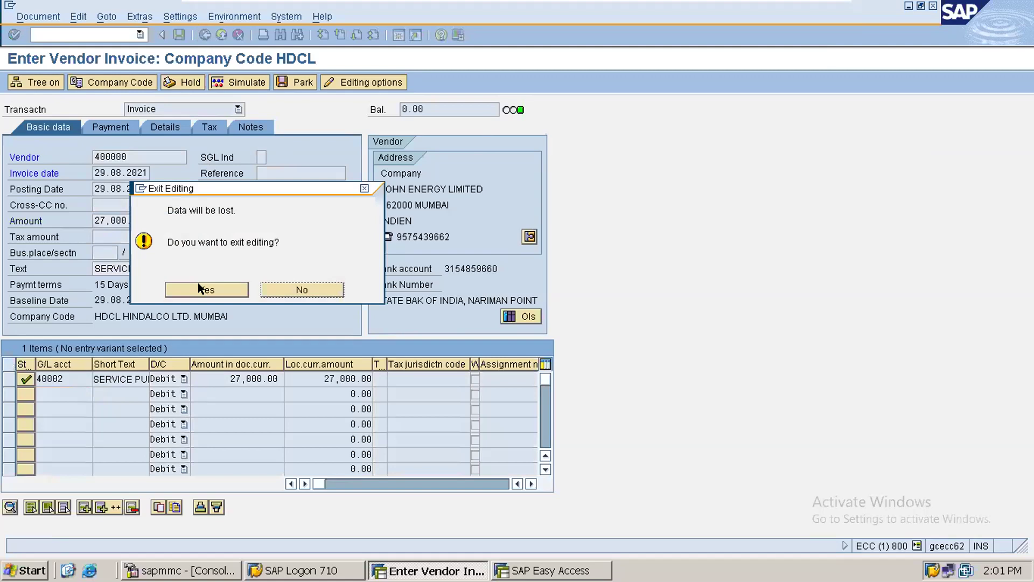
pyautogui.click(200, 287)
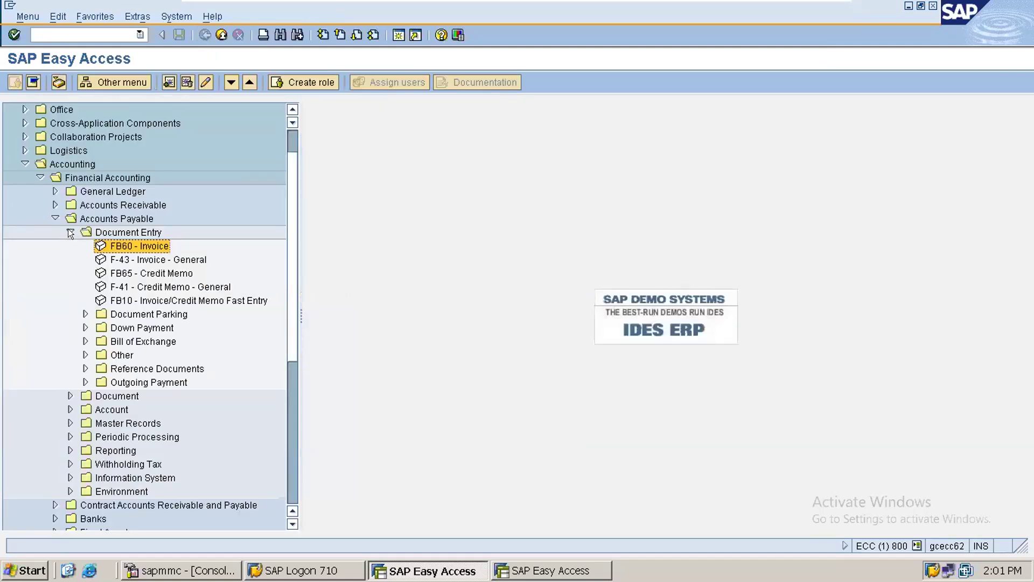
pyautogui.click(70, 232)
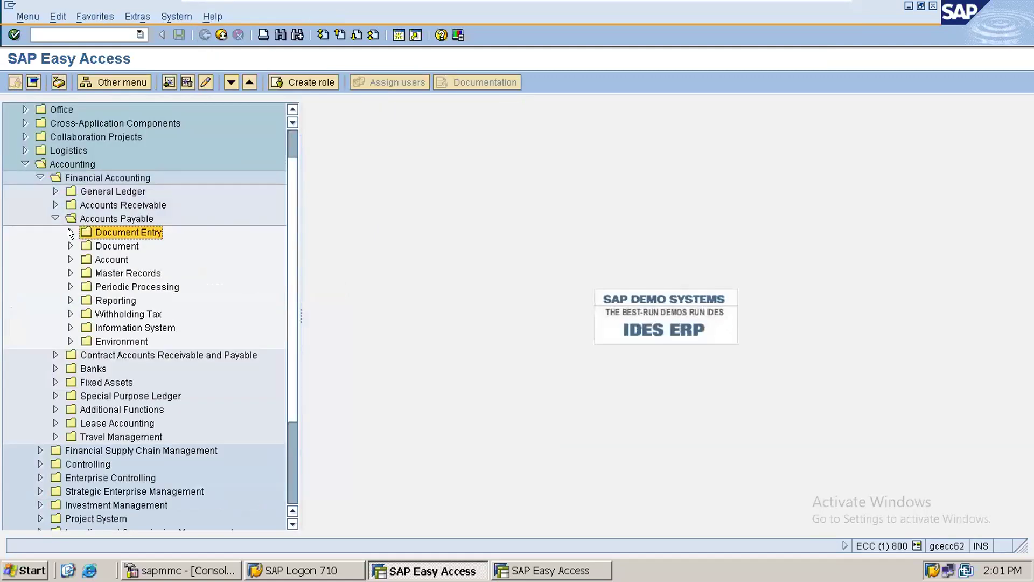
pyautogui.click(70, 232)
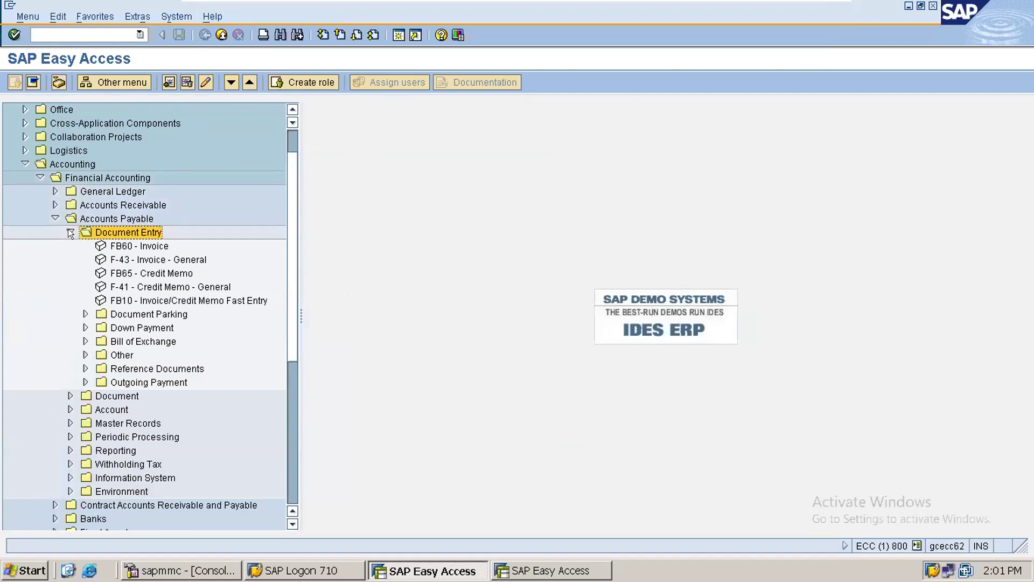
pyautogui.click(85, 381)
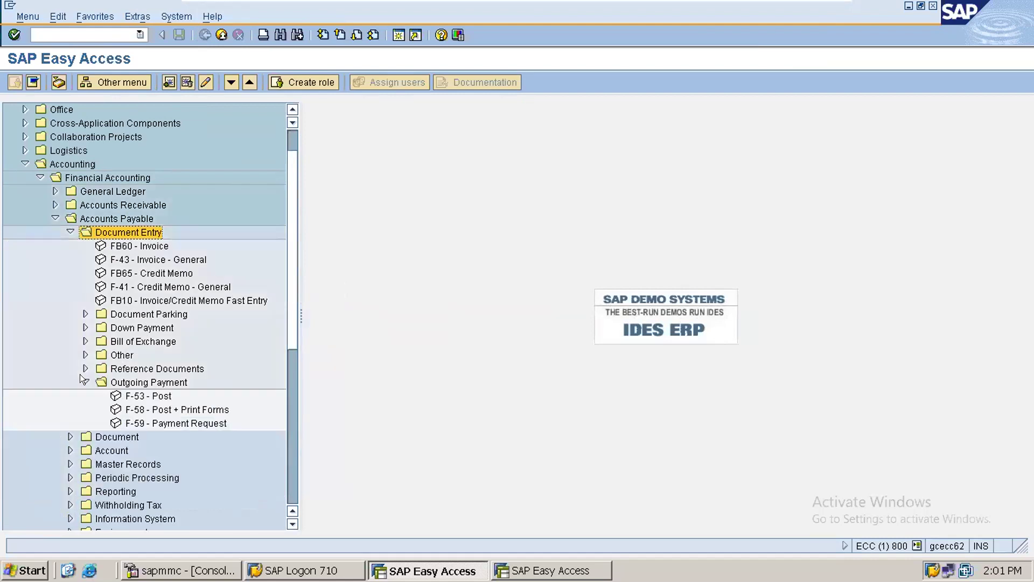
pyautogui.click(154, 399)
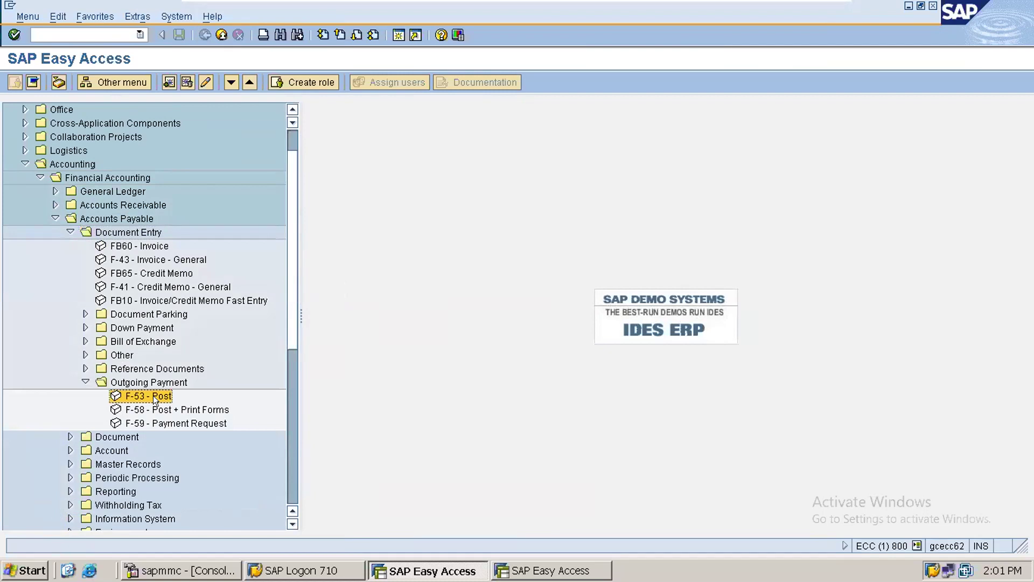
pyautogui.doubleClick(154, 398)
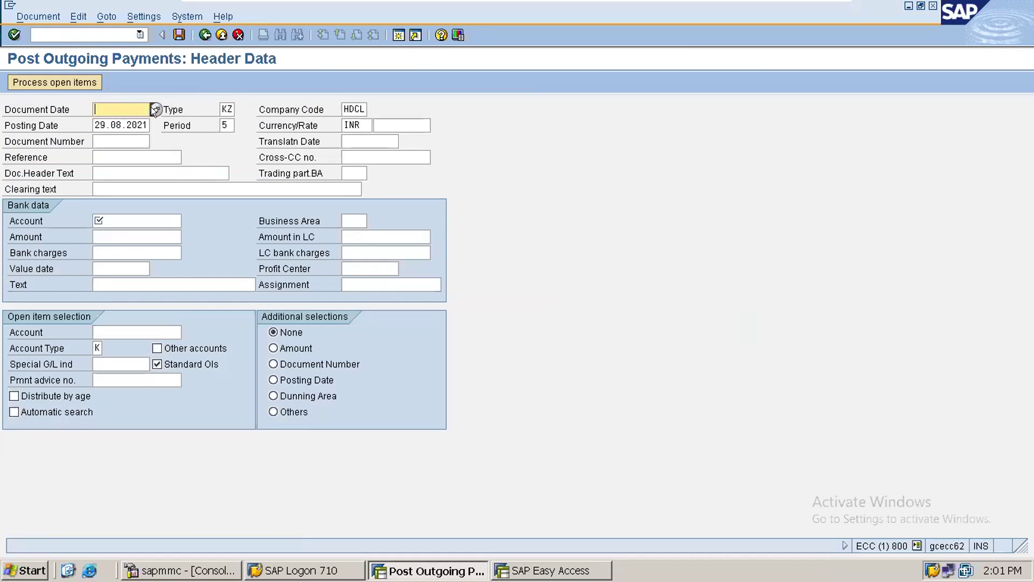
# Step: Set the outgoing payment's document date to 28.08.2021 and its header text to the suggested INVOICE NO. 40007
pyautogui.write('28.08.2021')
pyautogui.click(129, 169)
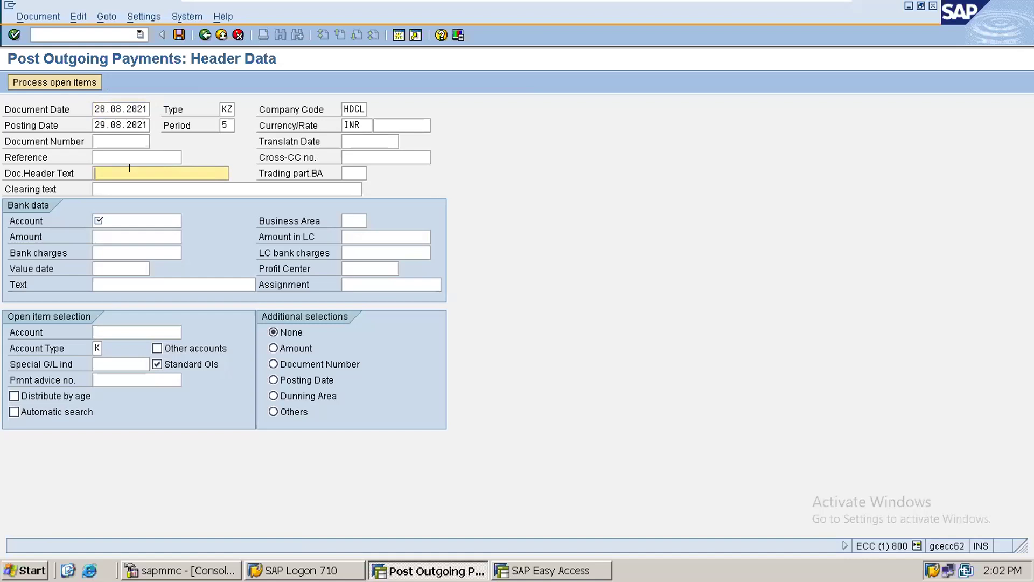
pyautogui.write('INVOICE')
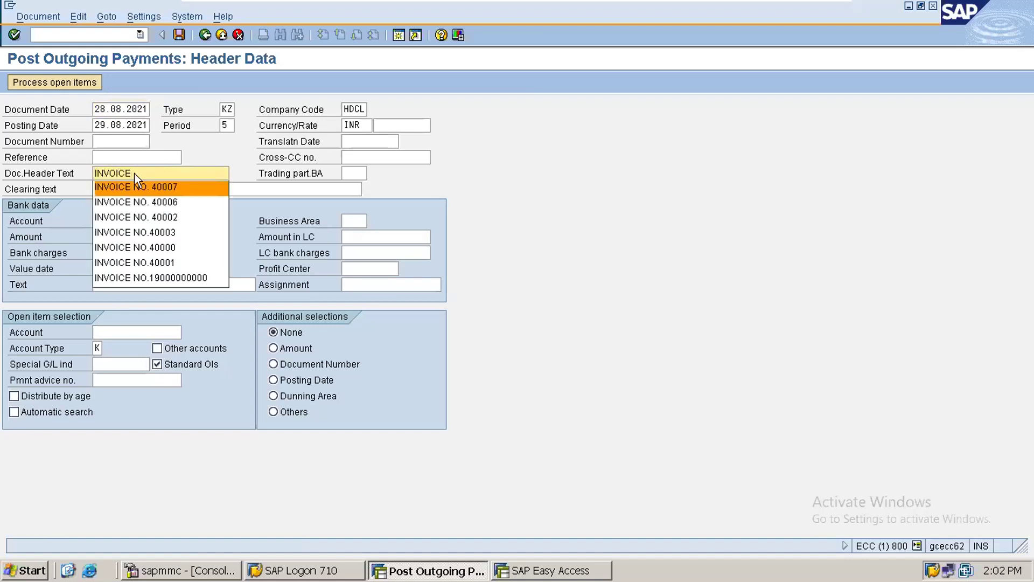
pyautogui.press('Return')
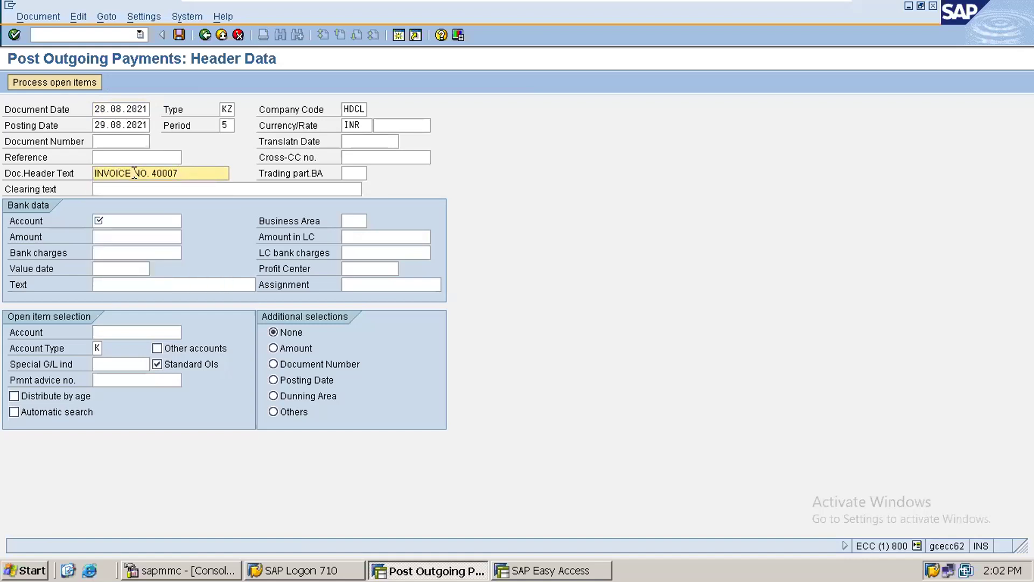
# Step: Choose G/L account 1, SBI BANK ACCOUNTS, from the account search as the payment's bank account
pyautogui.click(132, 220)
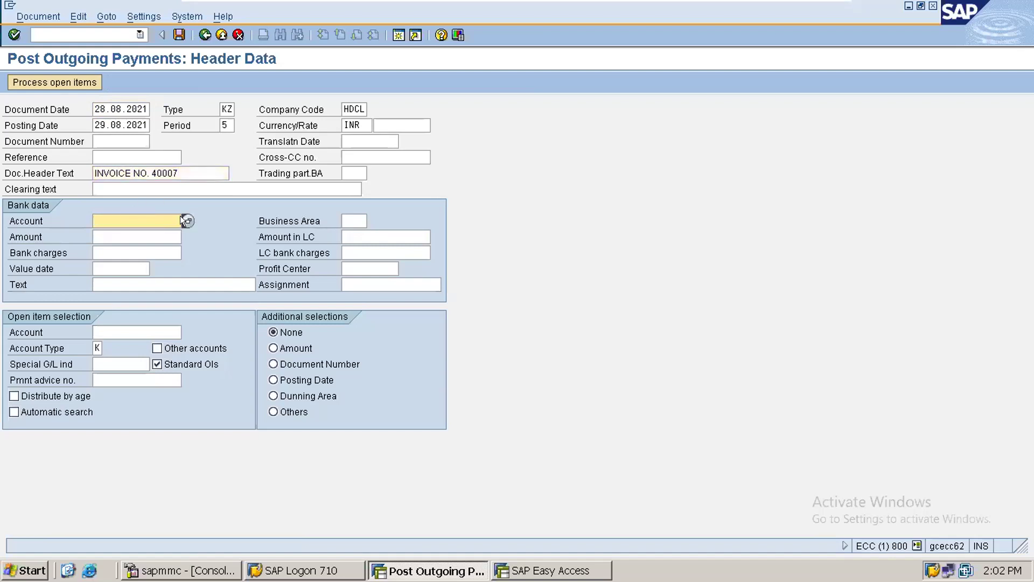
pyautogui.click(182, 218)
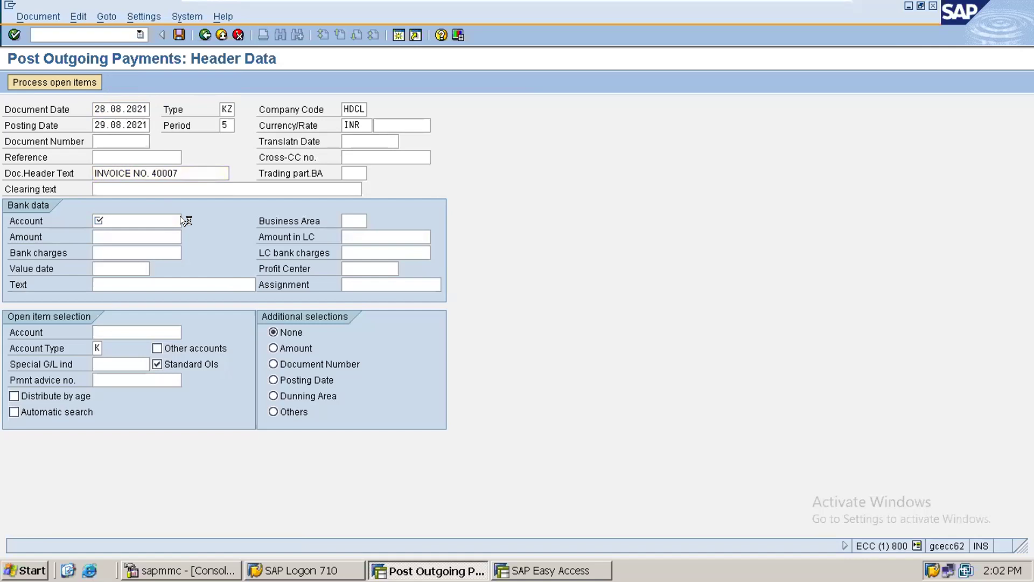
pyautogui.press('Return')
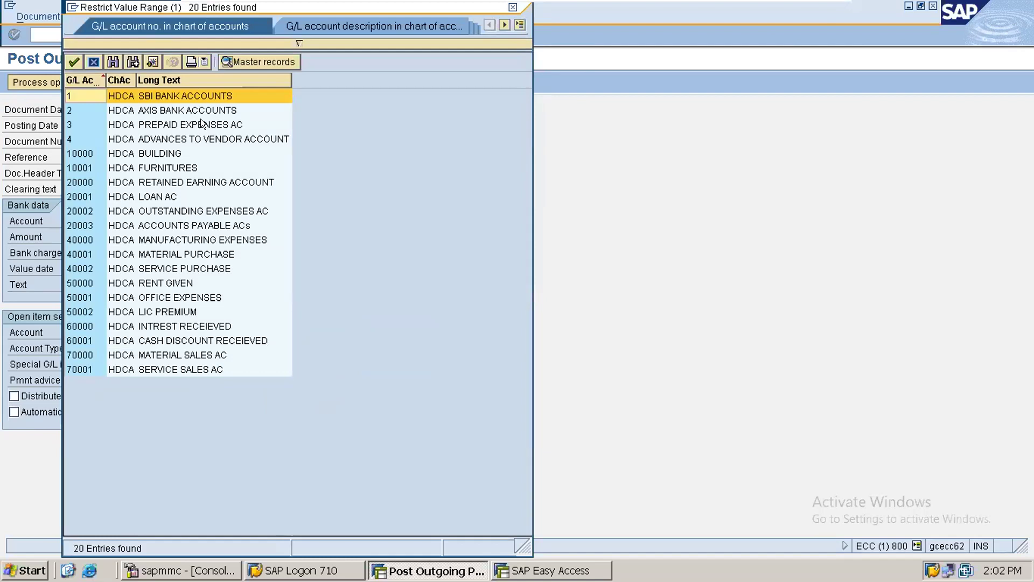
pyautogui.doubleClick(229, 92)
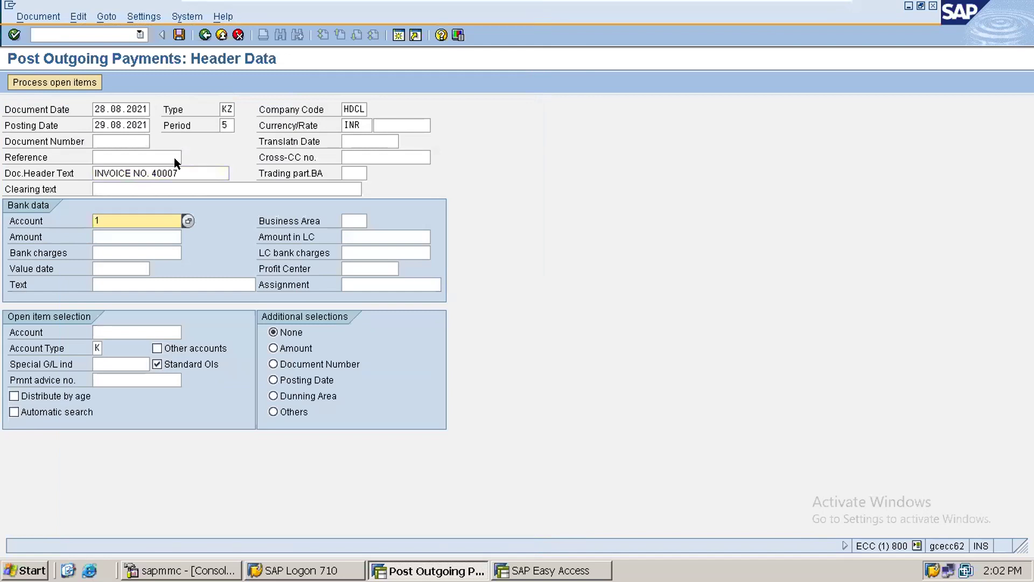
# Step: Give the bank data an amount of 27000 and a value date of 28.08.2021
pyautogui.click(137, 237)
pyautogui.write('27000')
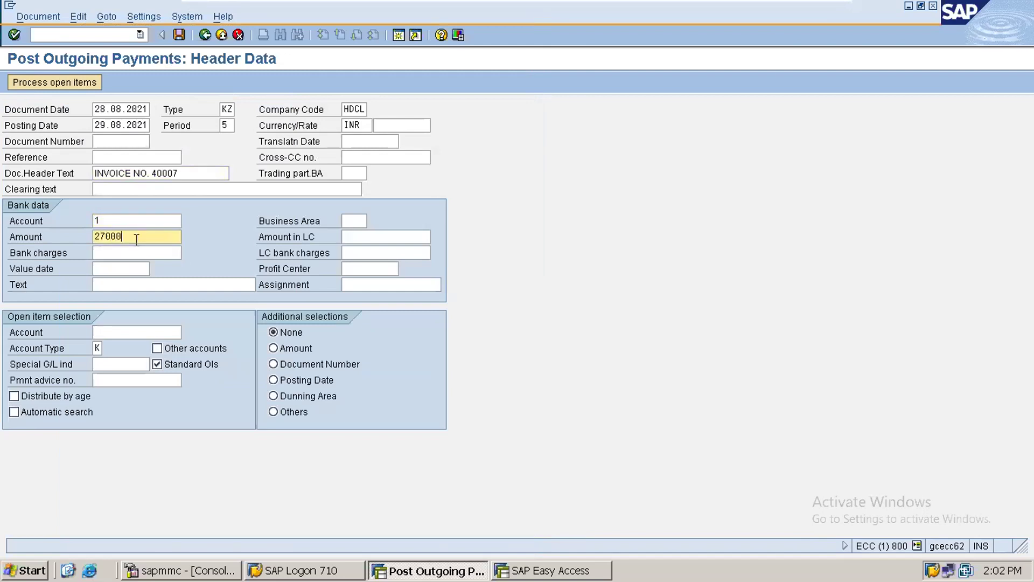
pyautogui.click(122, 265)
pyautogui.write('28.08.2021')
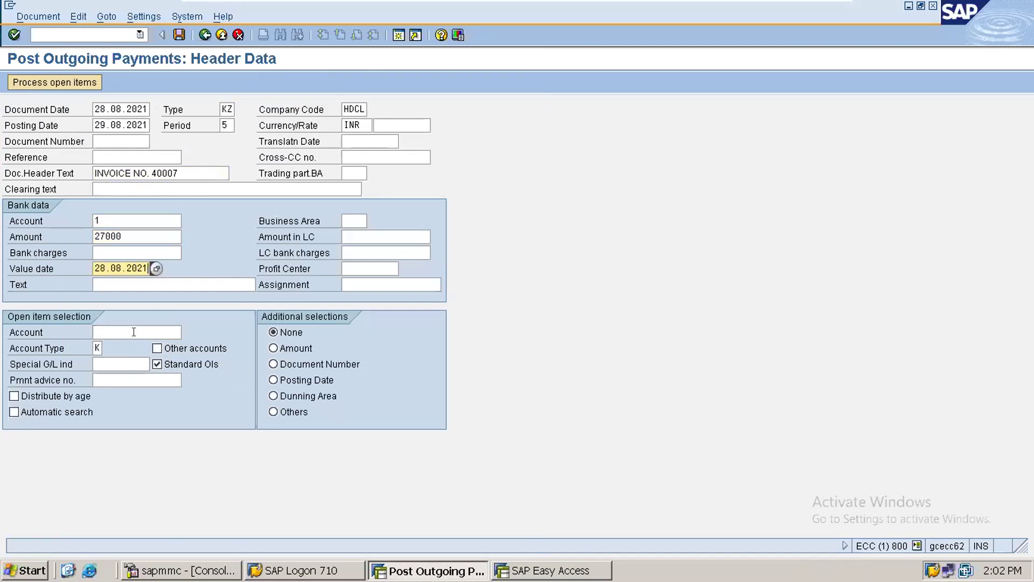
# Step: Select vendor 400000 from the vendor search as the account for the payment's open item selection
pyautogui.click(139, 328)
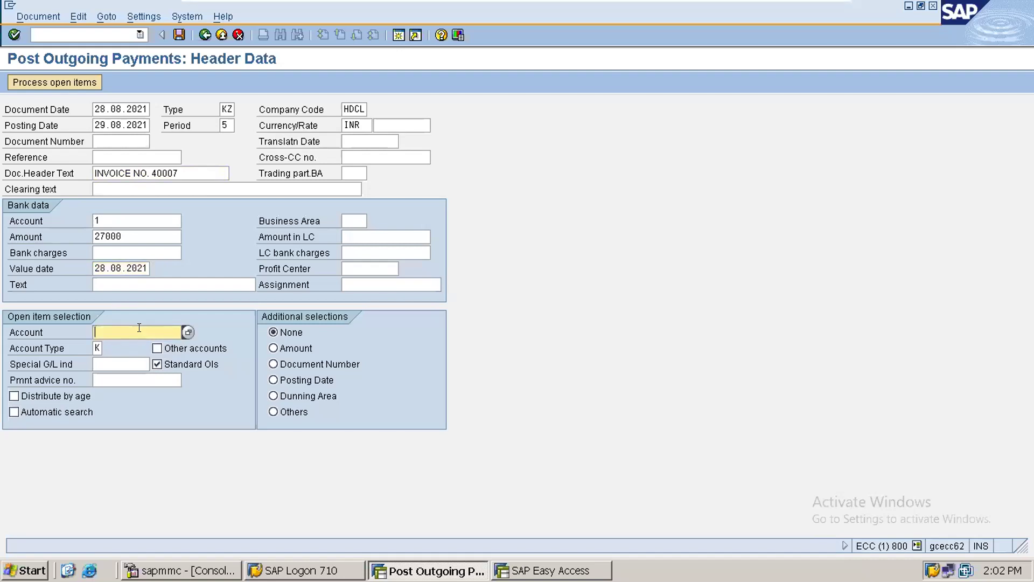
pyautogui.click(181, 329)
pyautogui.click(72, 470)
pyautogui.click(228, 129)
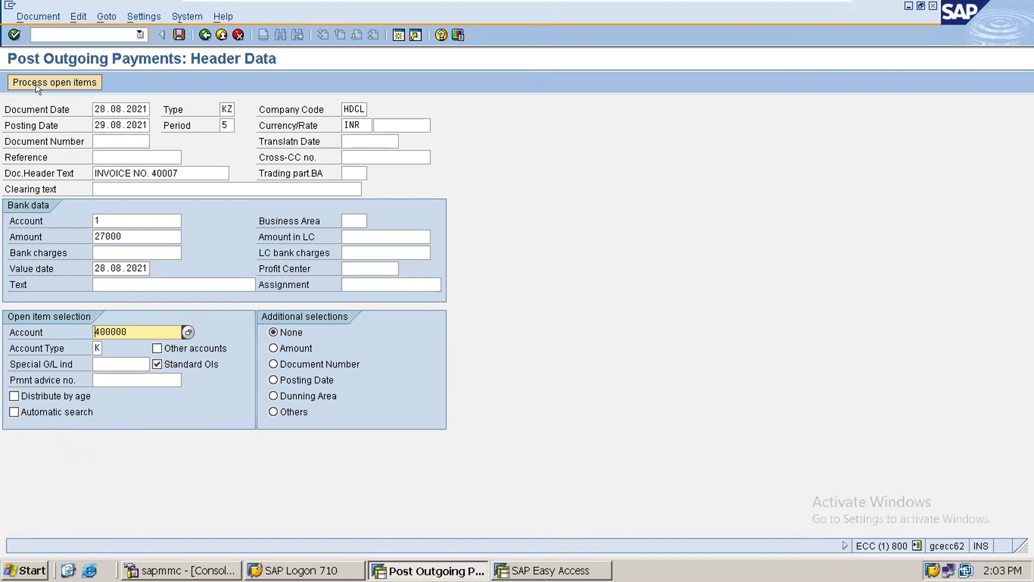
# Step: Leave the outgoing payment without saving and collapse the Accounting branch of the menu tree with all its subfolders
pyautogui.click(215, 32)
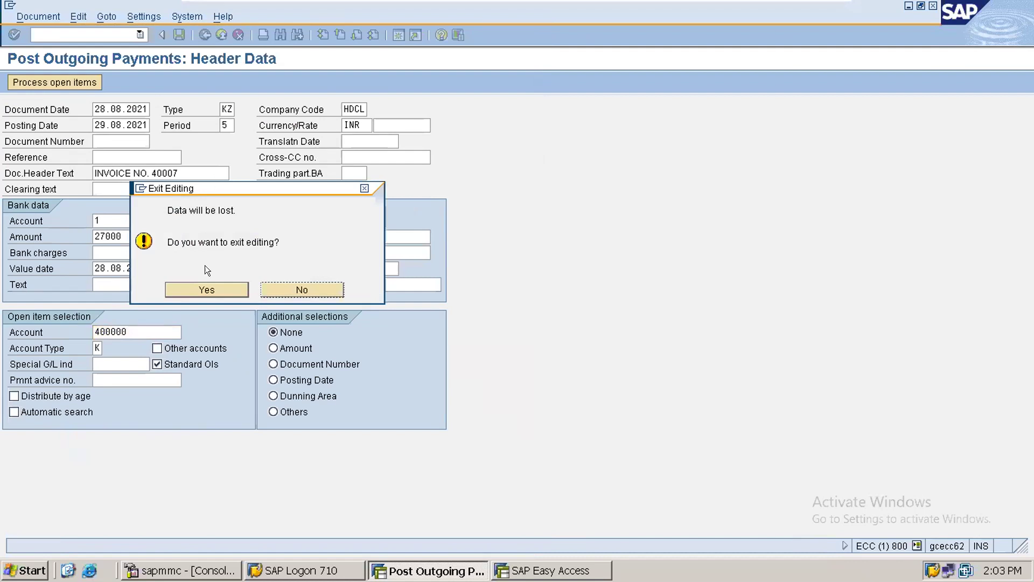
pyautogui.click(206, 280)
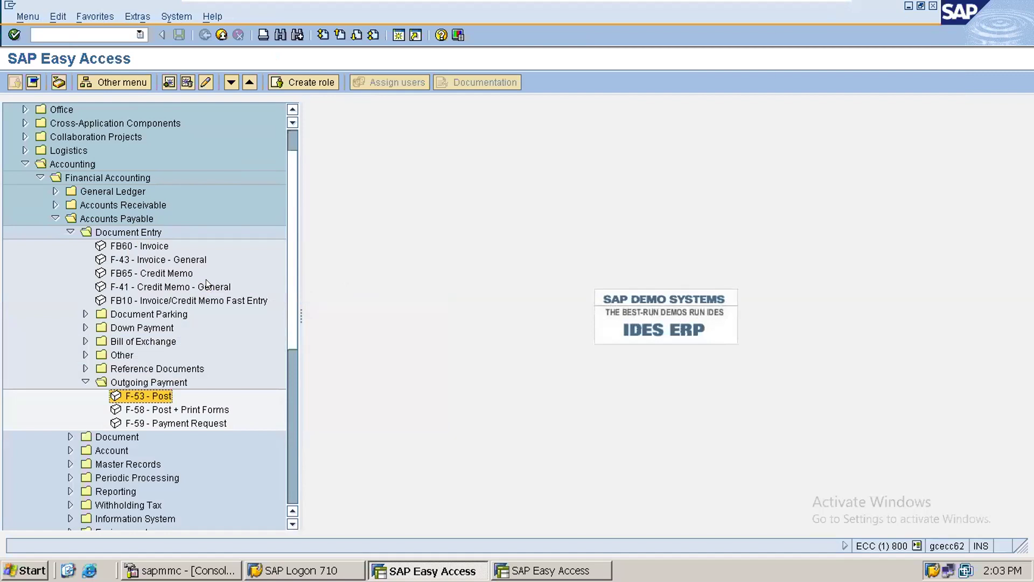
pyautogui.click(85, 382)
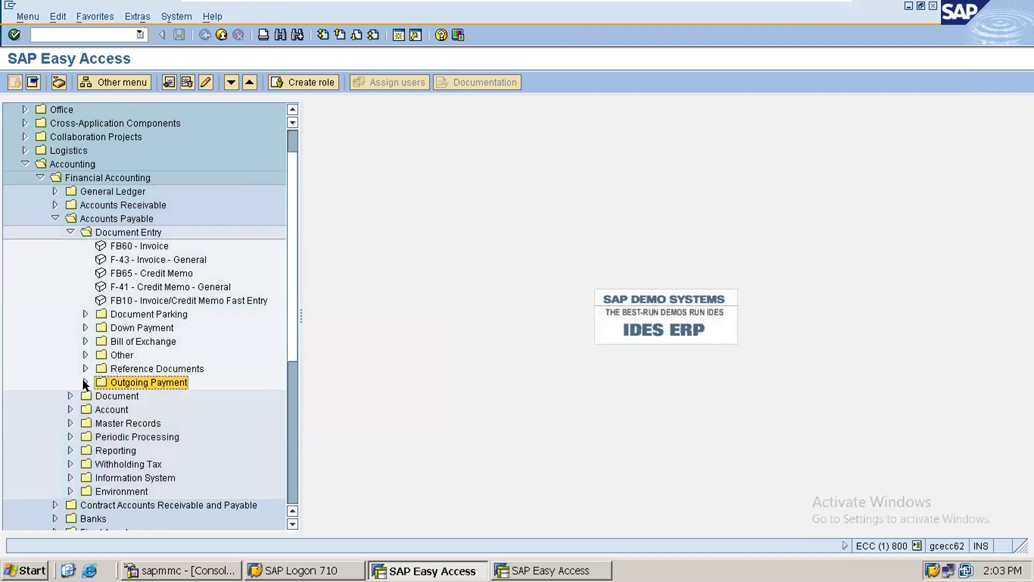
pyautogui.click(69, 231)
pyautogui.click(55, 218)
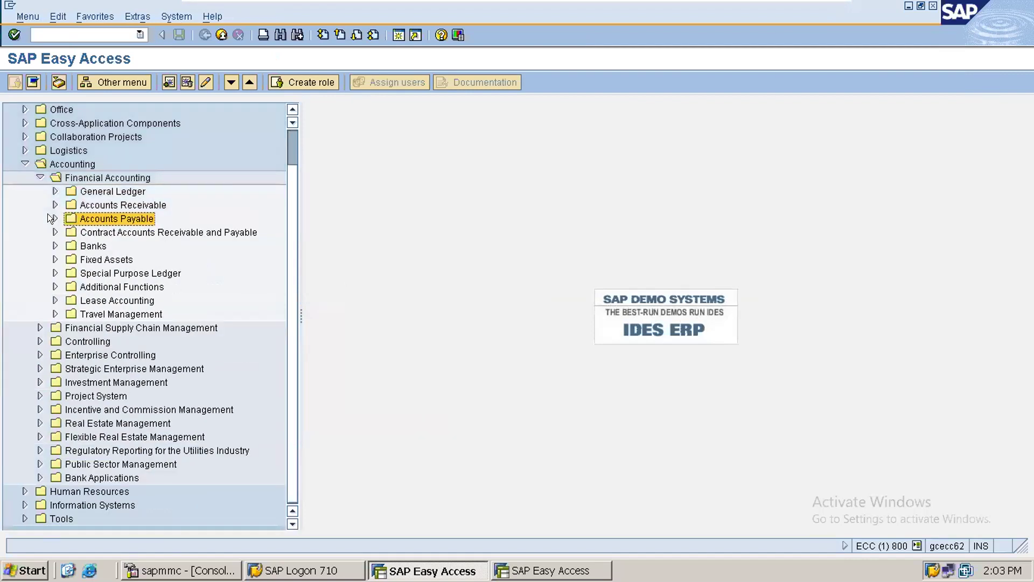
pyautogui.click(34, 176)
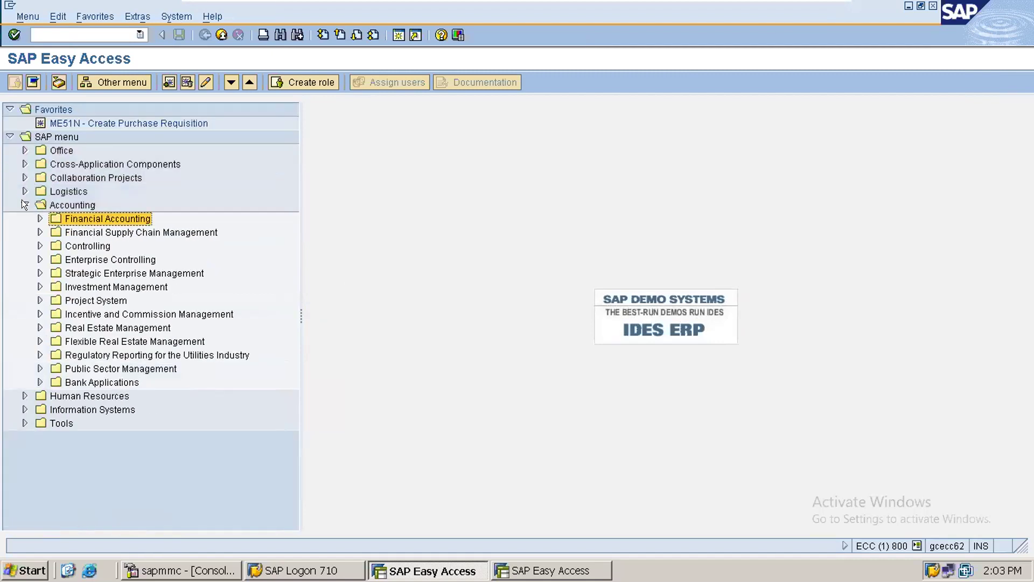
pyautogui.click(23, 202)
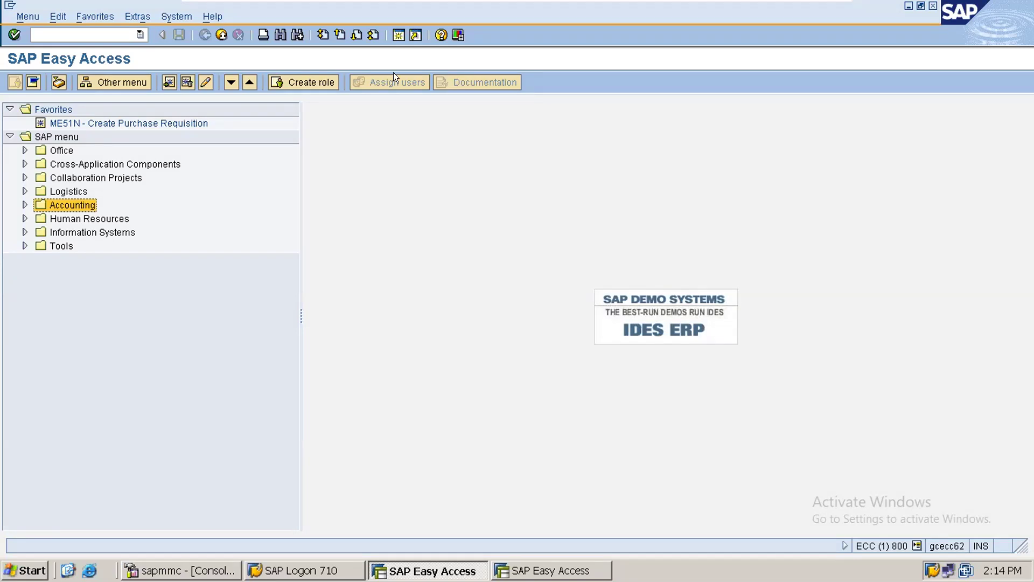
pyautogui.click(103, 33)
pyautogui.click(222, 35)
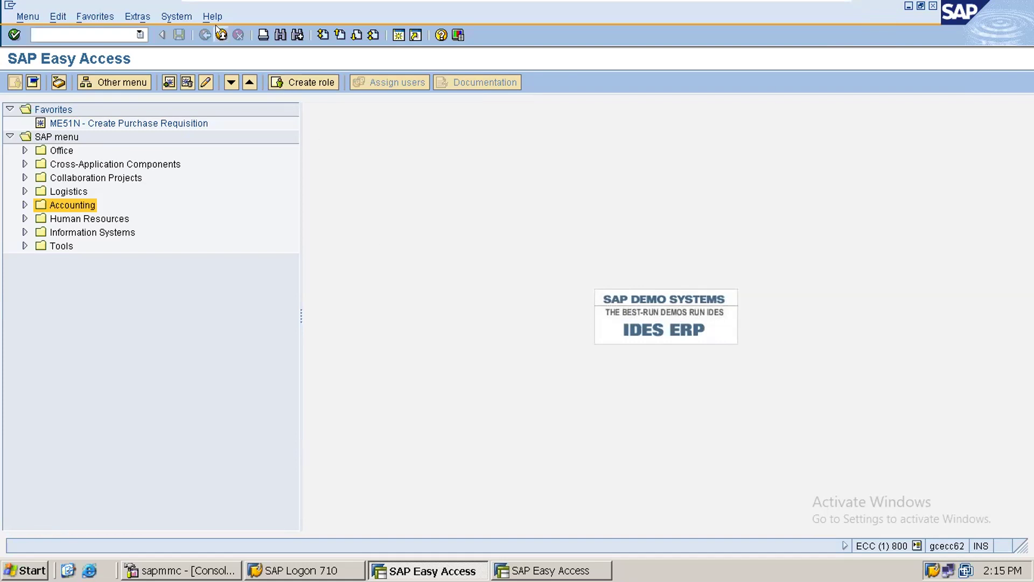
pyautogui.click(408, 201)
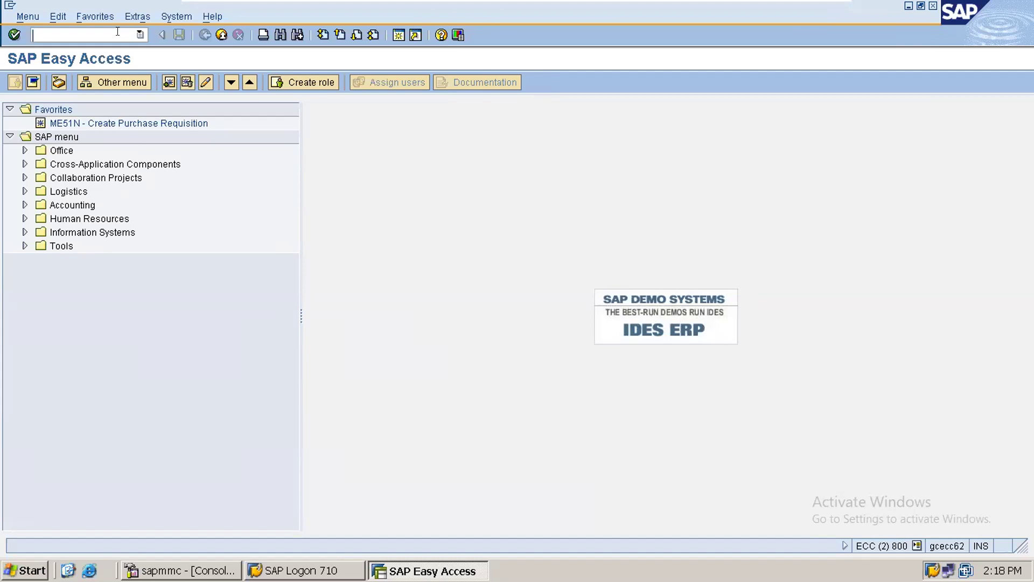
# Step: Run transaction SPRO and display the SAP Reference IMG
pyautogui.write('SPRO')
pyautogui.click(11, 34)
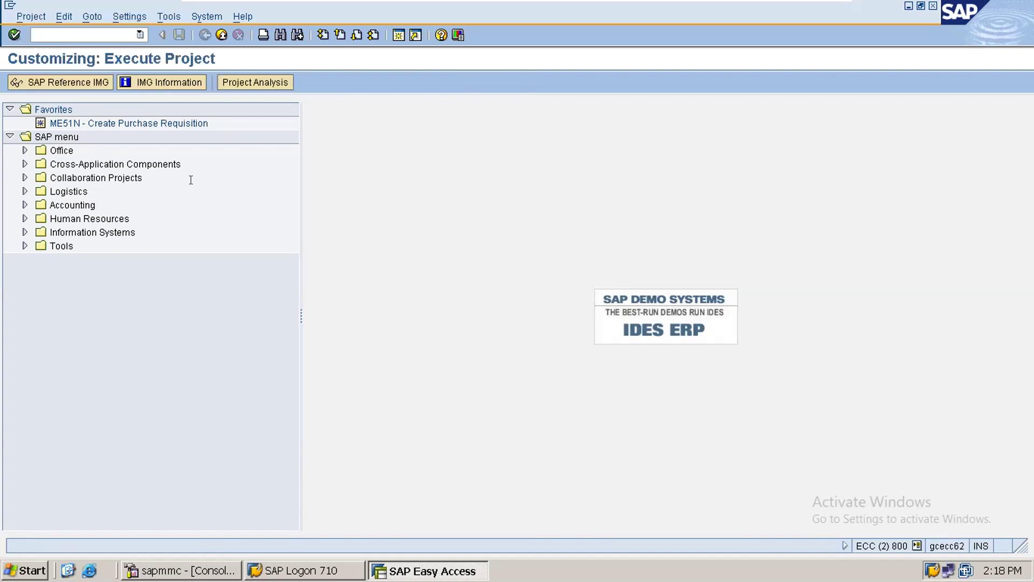
pyautogui.click(92, 80)
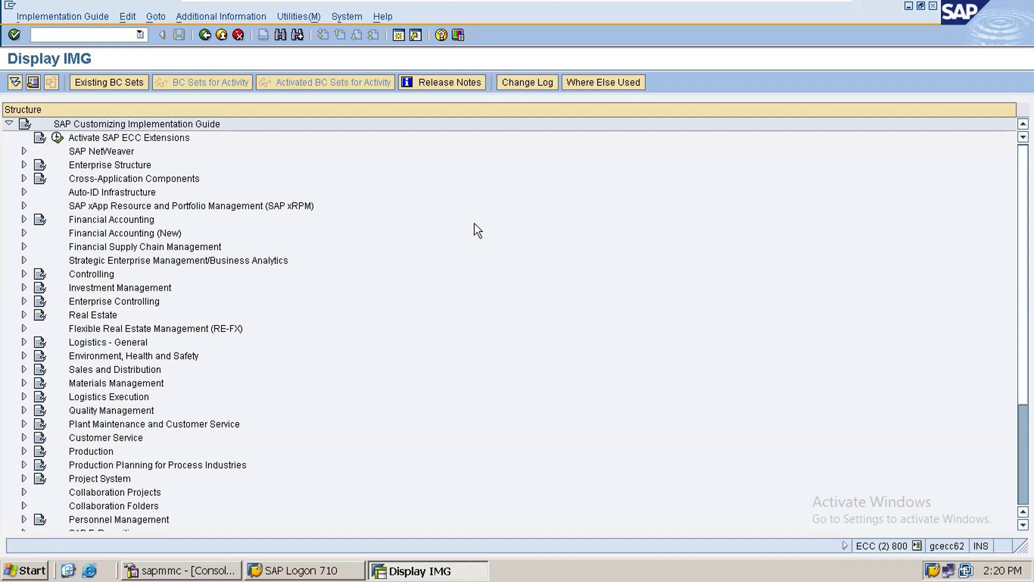
# Step: Open the Define company activity under the Financial Accounting definitions of Enterprise Structure
pyautogui.click(93, 165)
pyautogui.click(24, 165)
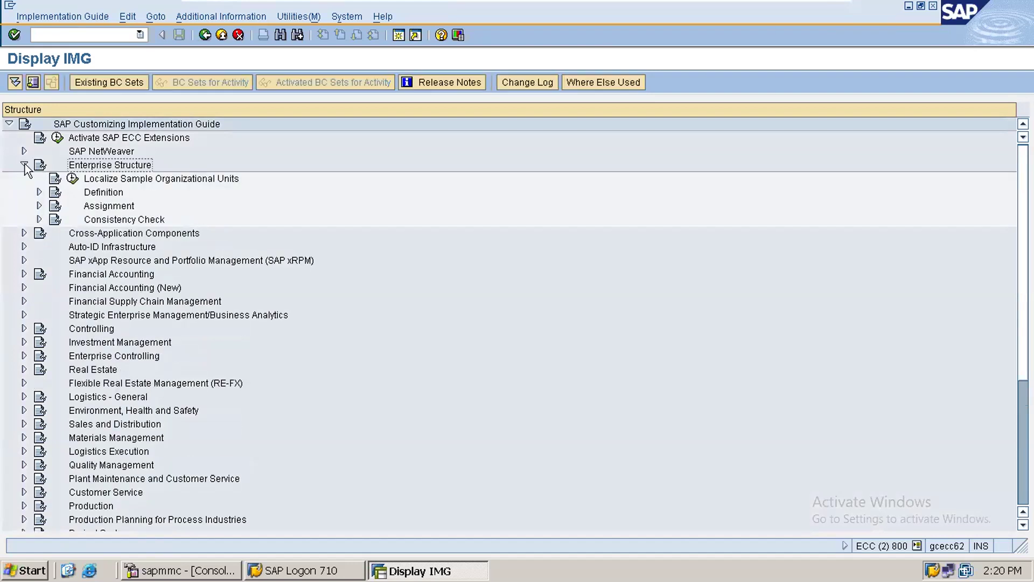
pyautogui.click(38, 192)
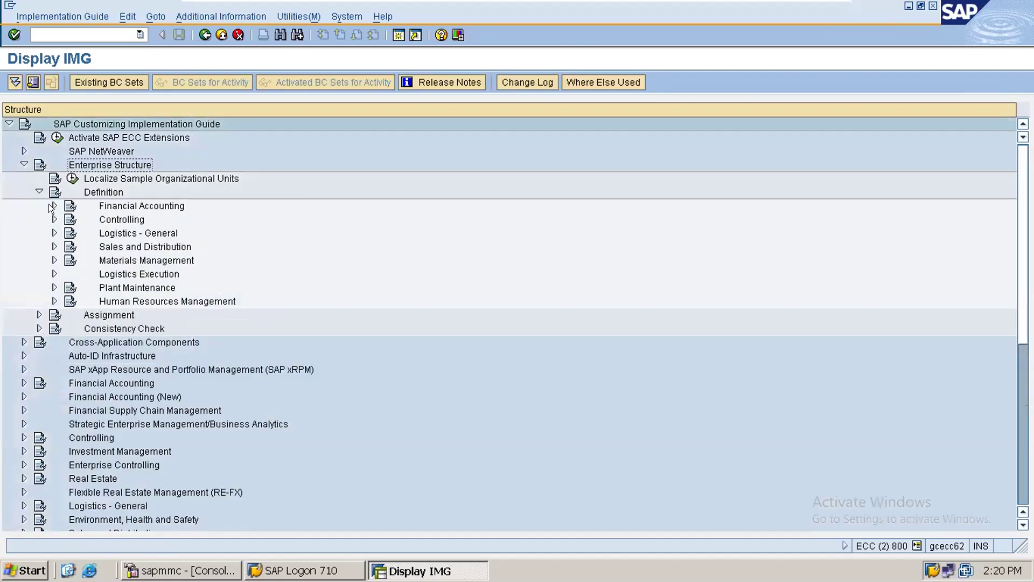
pyautogui.click(53, 206)
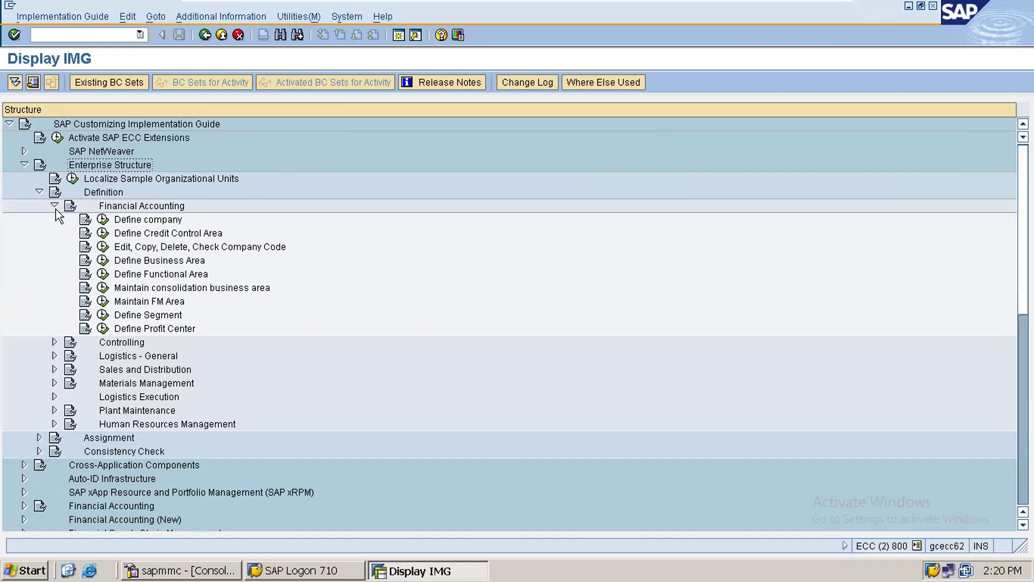
pyautogui.click(102, 220)
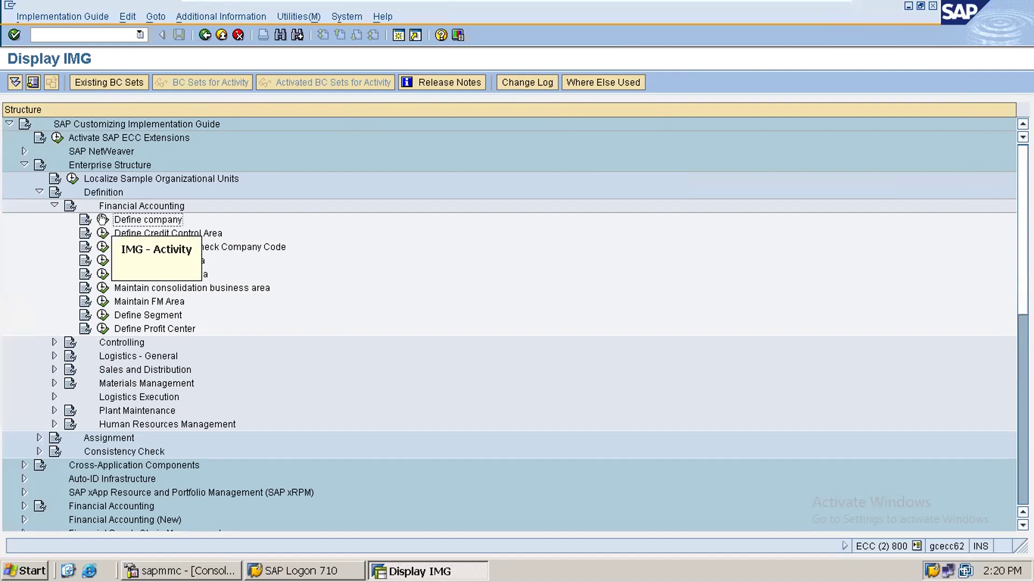
pyautogui.click(102, 220)
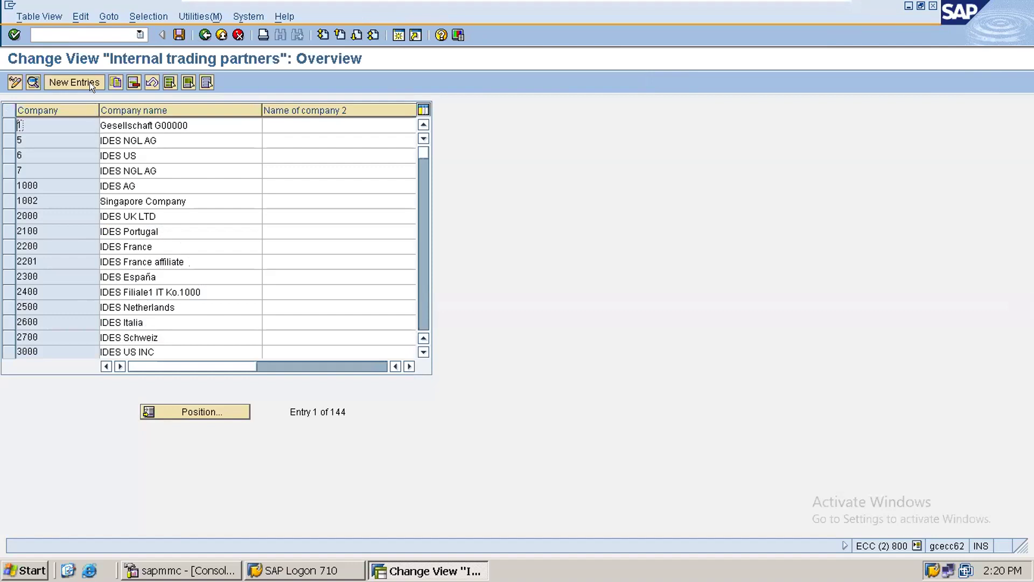
# Step: Start a new company entry with the code TTMR and the company name TATA MOTORS
pyautogui.click(90, 82)
pyautogui.write('TTMR')
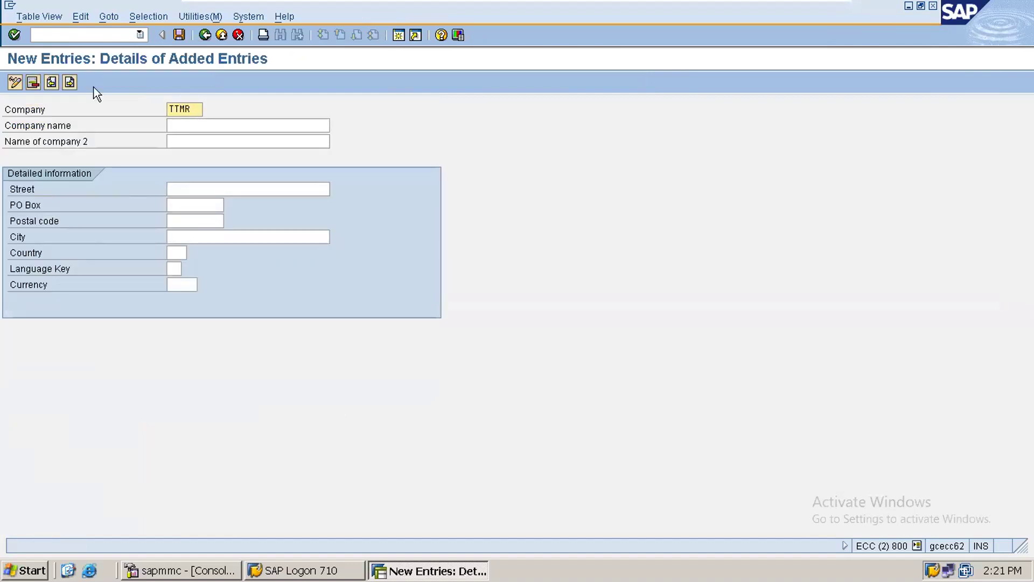
pyautogui.press('Tab')
pyautogui.write('TATA MOTORS')
pyautogui.press('Tab')
pyautogui.press('Tab')
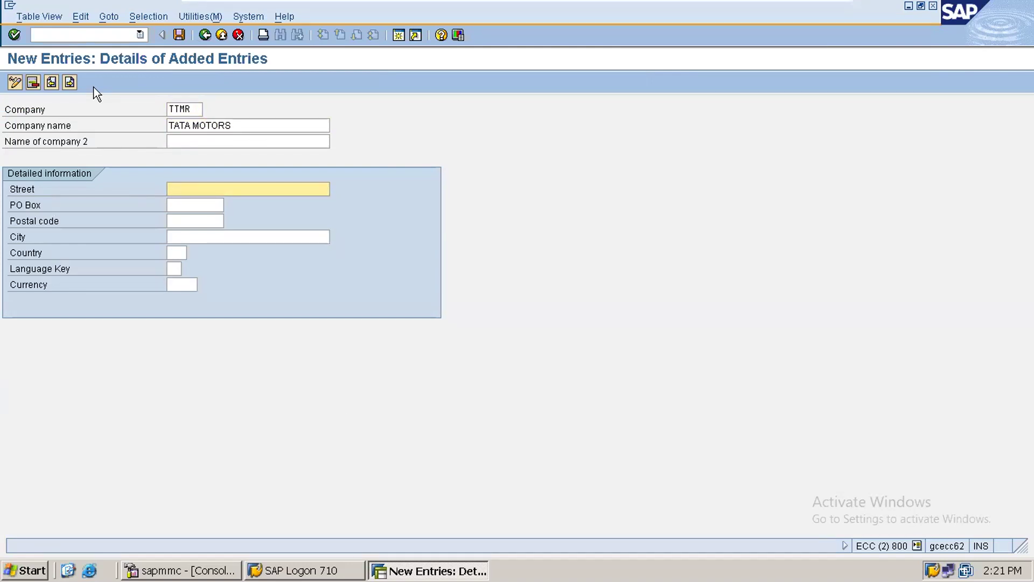
# Step: Set the new company's city to MUMBAI, country to IN, language key to EN and currency to INR
pyautogui.press('Tab')
pyautogui.press('Tab')
pyautogui.press('Tab')
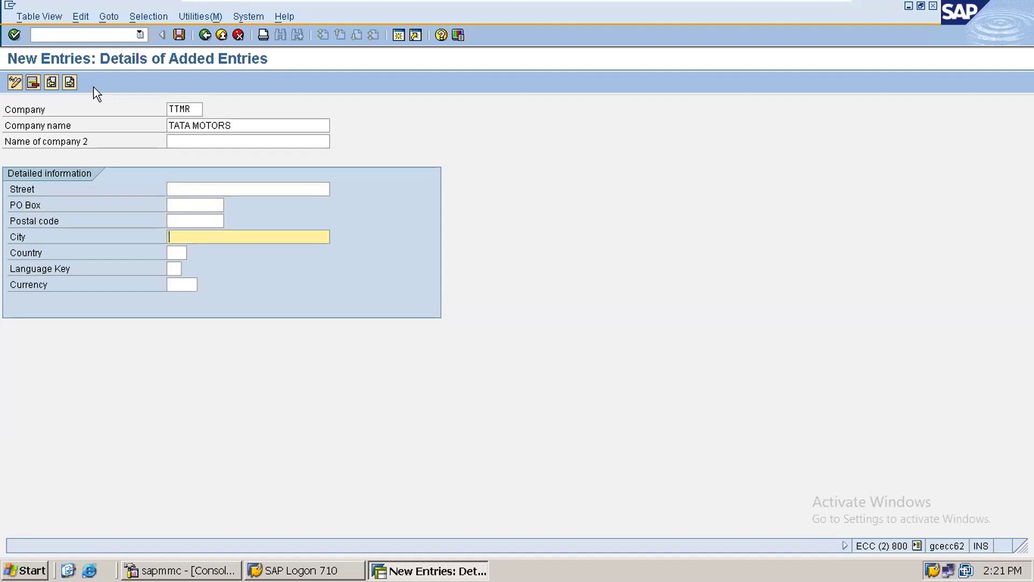
pyautogui.write('MUMBAI')
pyautogui.press('Tab')
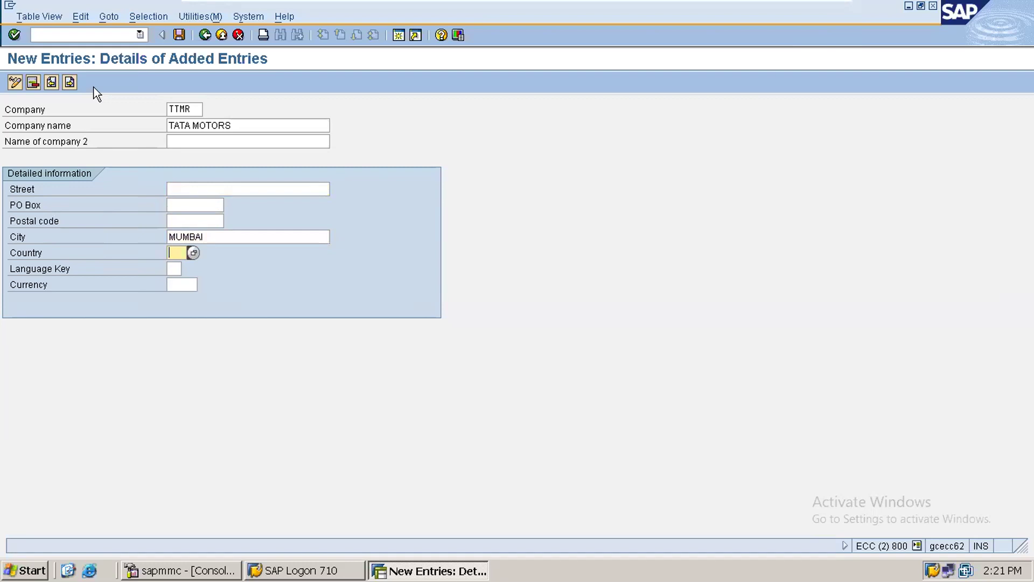
pyautogui.write('IN')
pyautogui.press('Tab')
pyautogui.write('EN')
pyautogui.press('Tab')
pyautogui.write('INR')
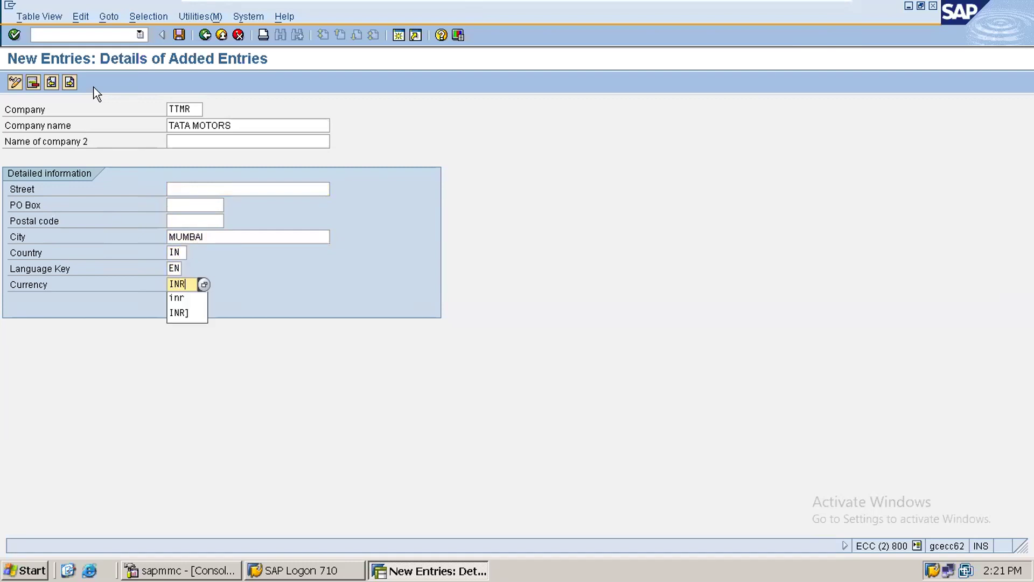
pyautogui.click(368, 289)
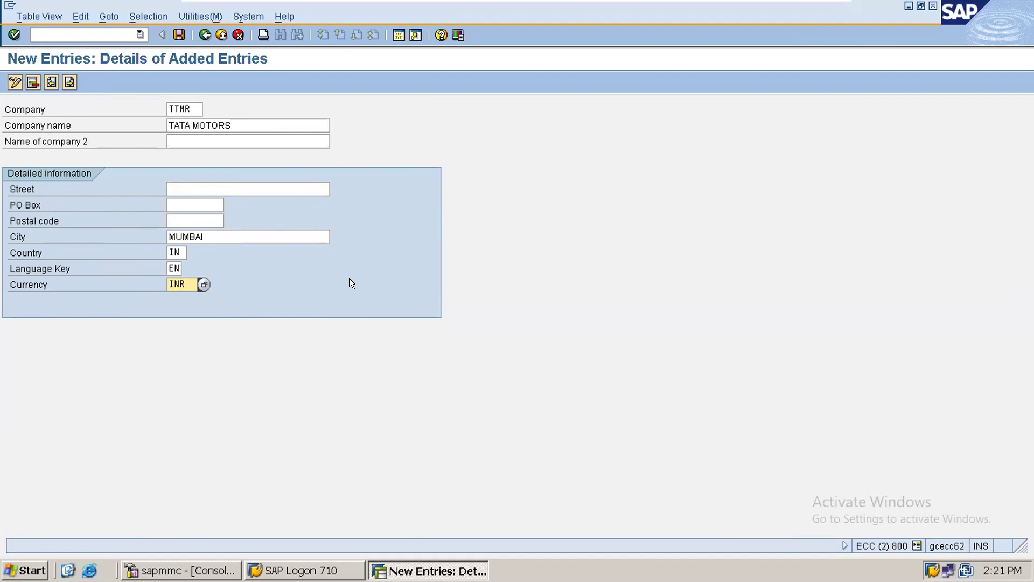
# Step: Save the company under customizing request ECCK900002 (new server) and return to the implementation guide
pyautogui.click(176, 34)
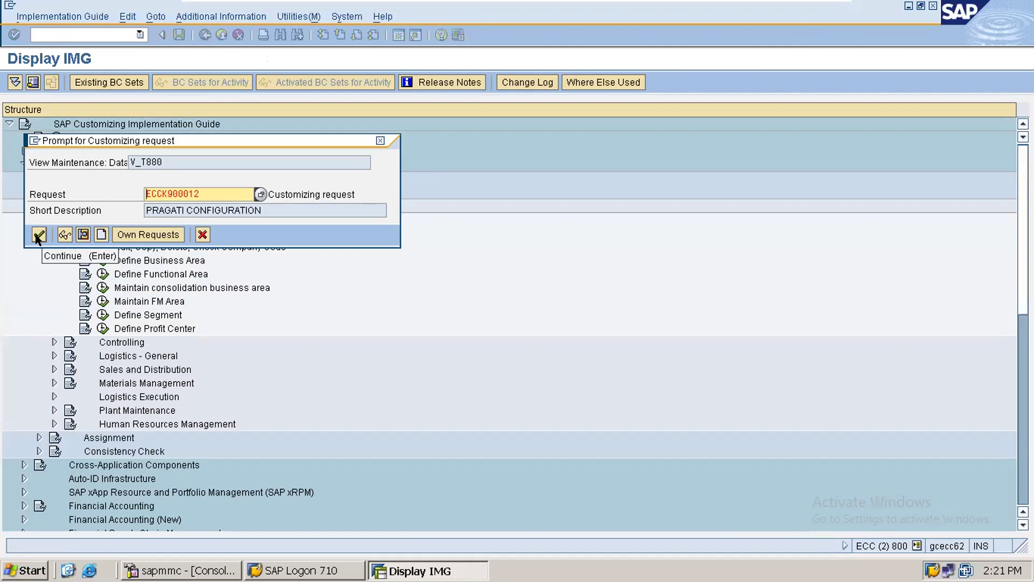
pyautogui.click(122, 231)
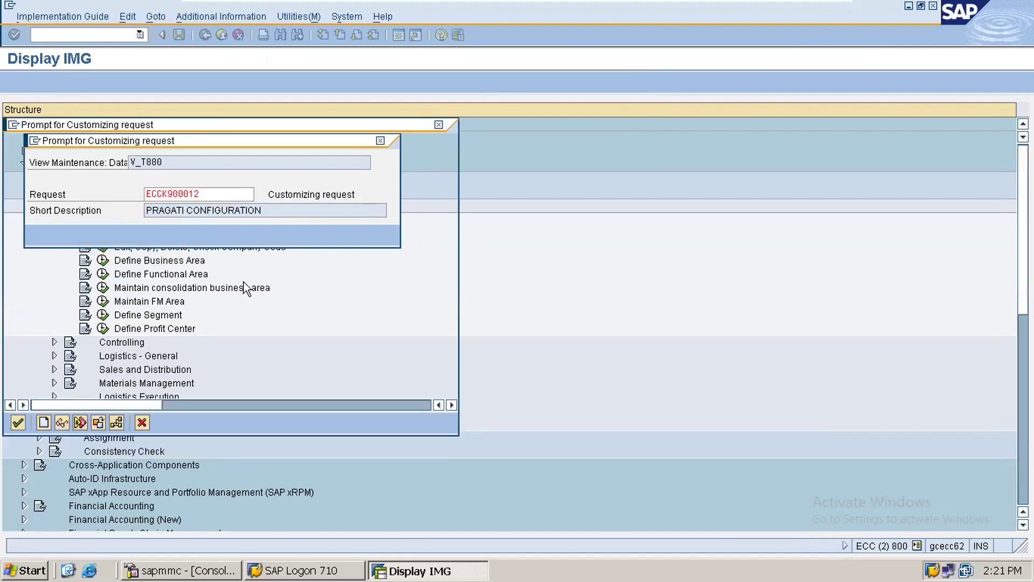
pyautogui.doubleClick(252, 292)
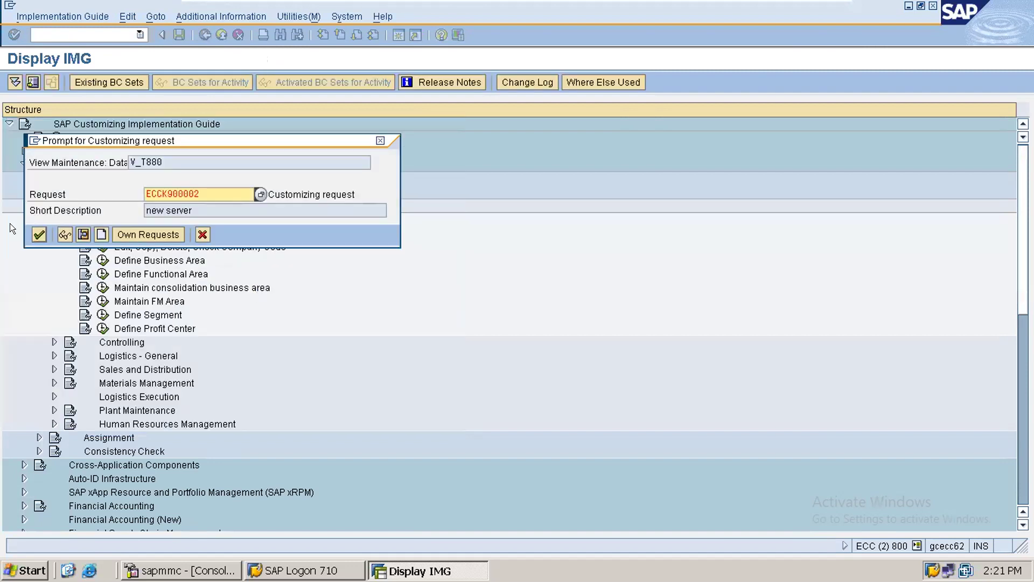
pyautogui.click(36, 233)
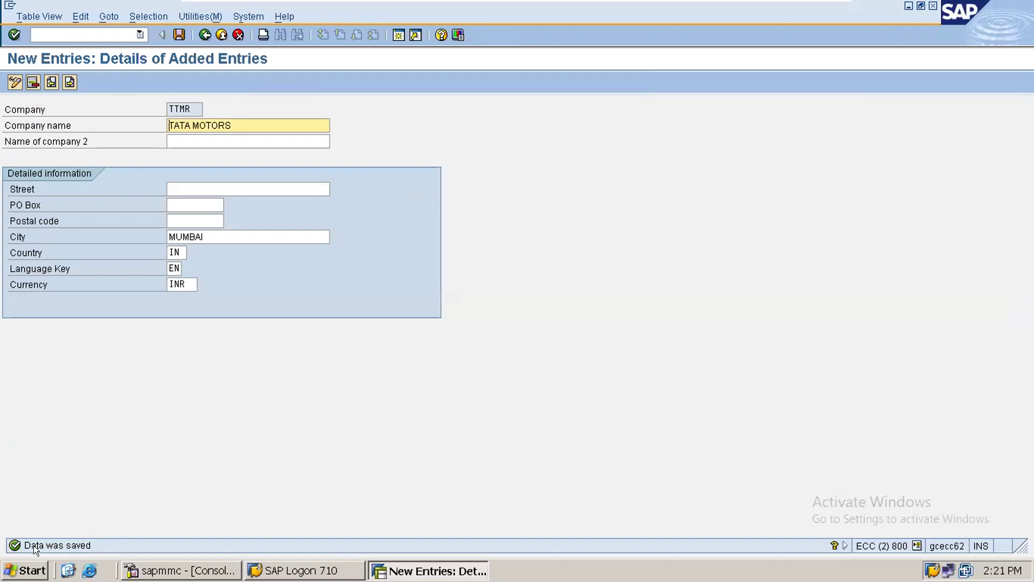
pyautogui.click(203, 36)
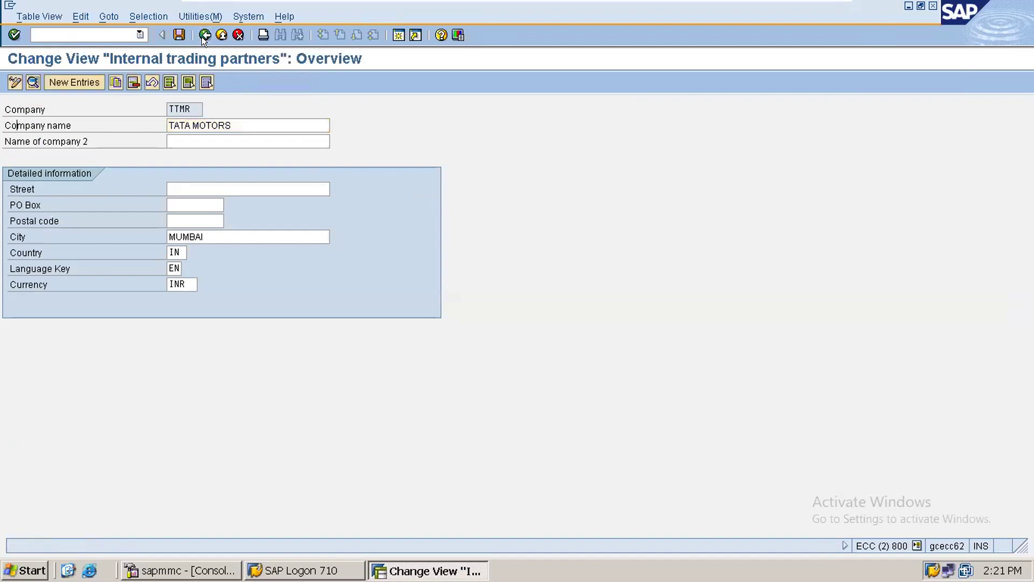
pyautogui.click(203, 36)
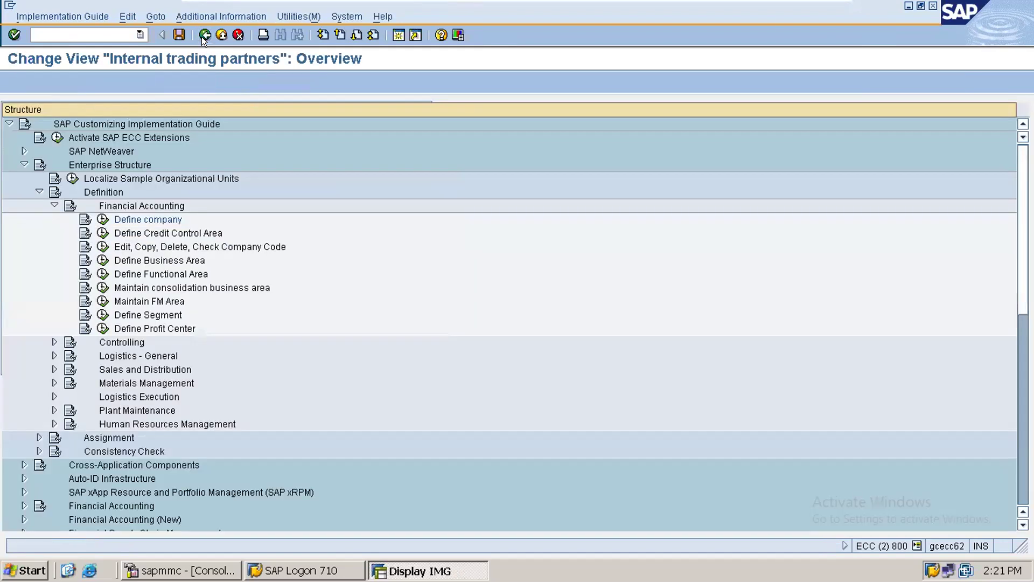
# Step: Open the Company Code overview from the Edit, Copy, Delete, Check Company Code activity under Financial Accounting definitions
pyautogui.click(165, 245)
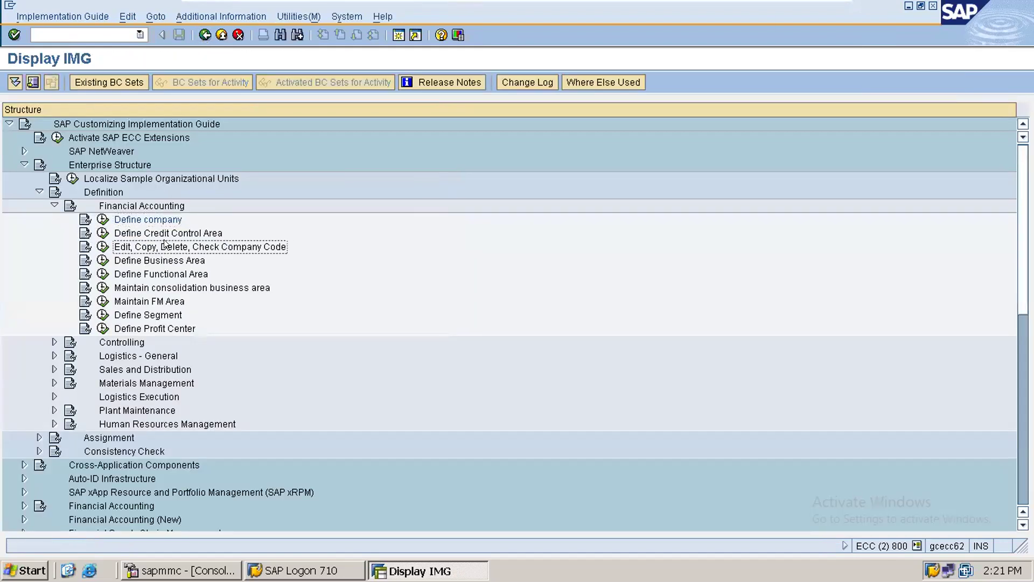
pyautogui.click(157, 219)
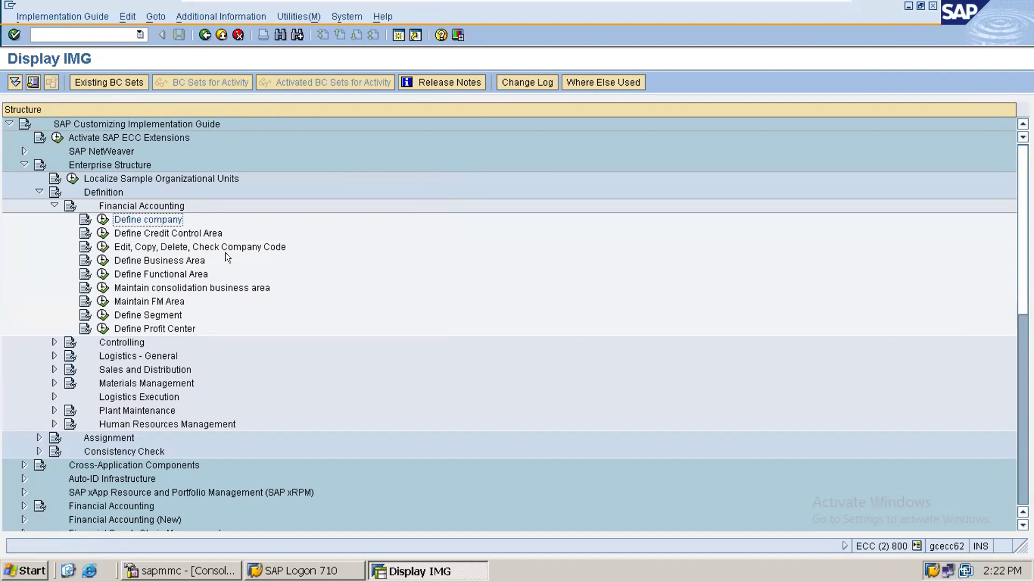
pyautogui.click(250, 247)
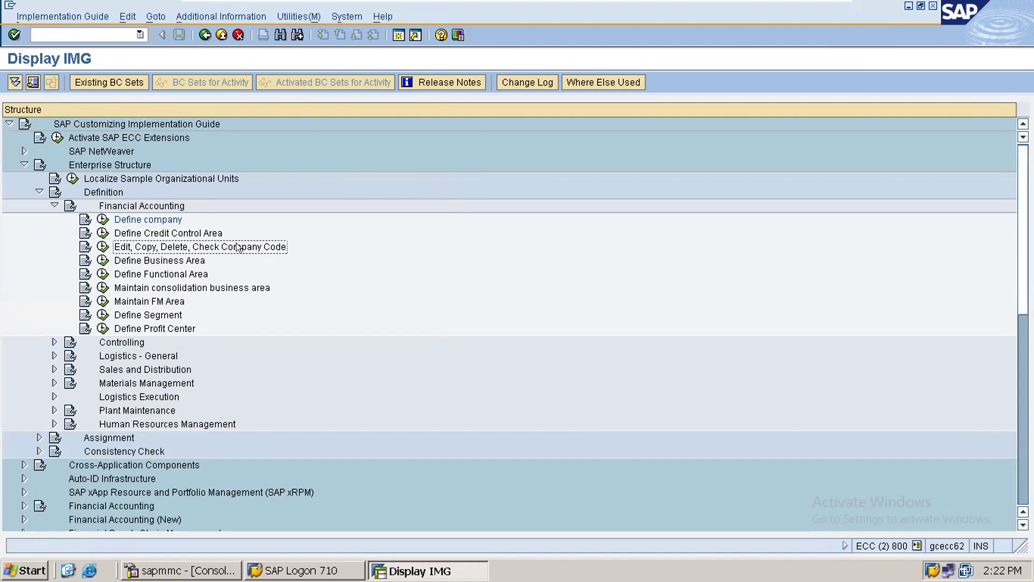
pyautogui.click(164, 219)
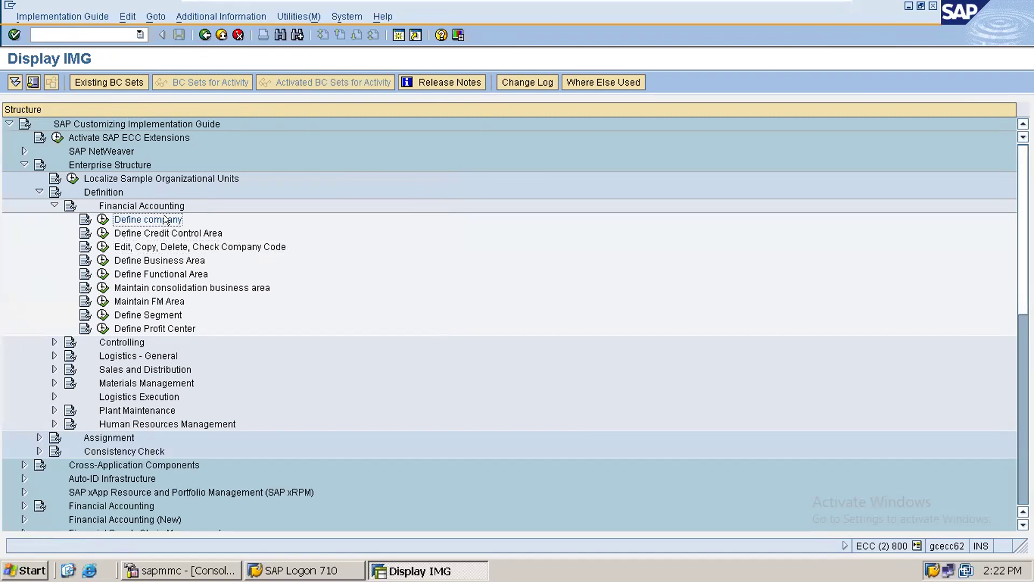
pyautogui.click(218, 245)
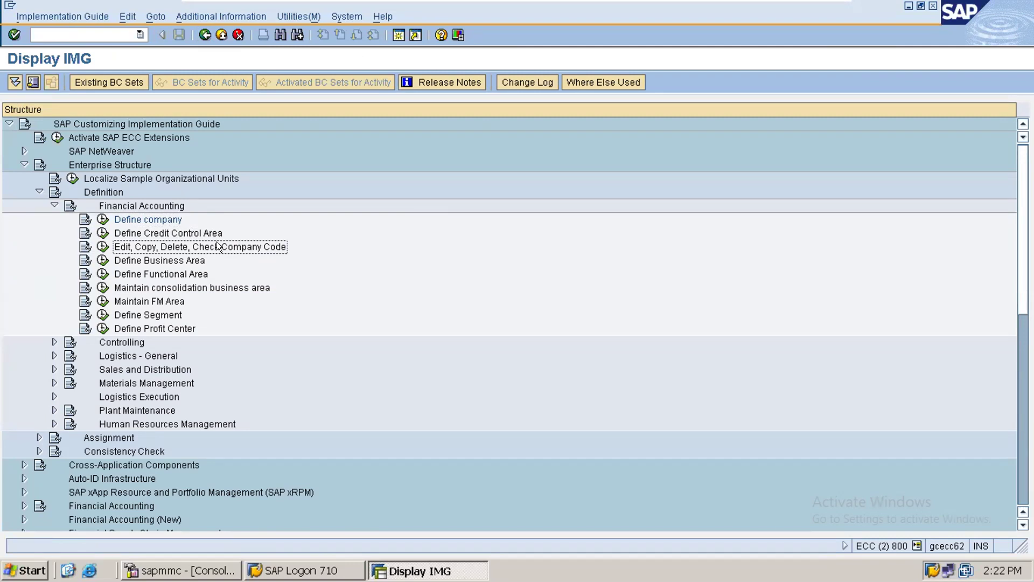
pyautogui.click(97, 246)
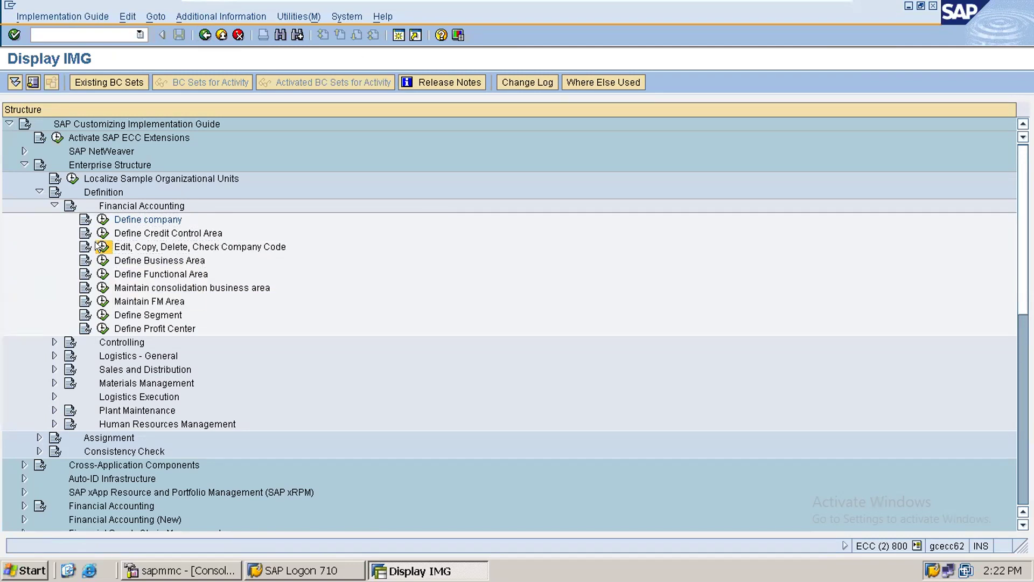
pyautogui.doubleClick(165, 176)
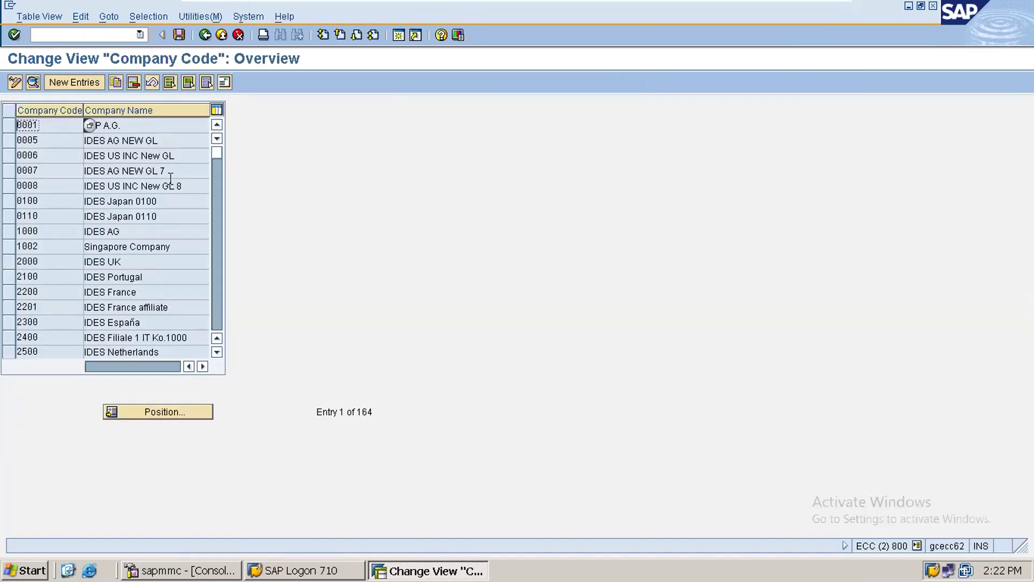
# Step: Start a new company code entry with the code TTMR and the company name TATA MOTORS
pyautogui.click(56, 82)
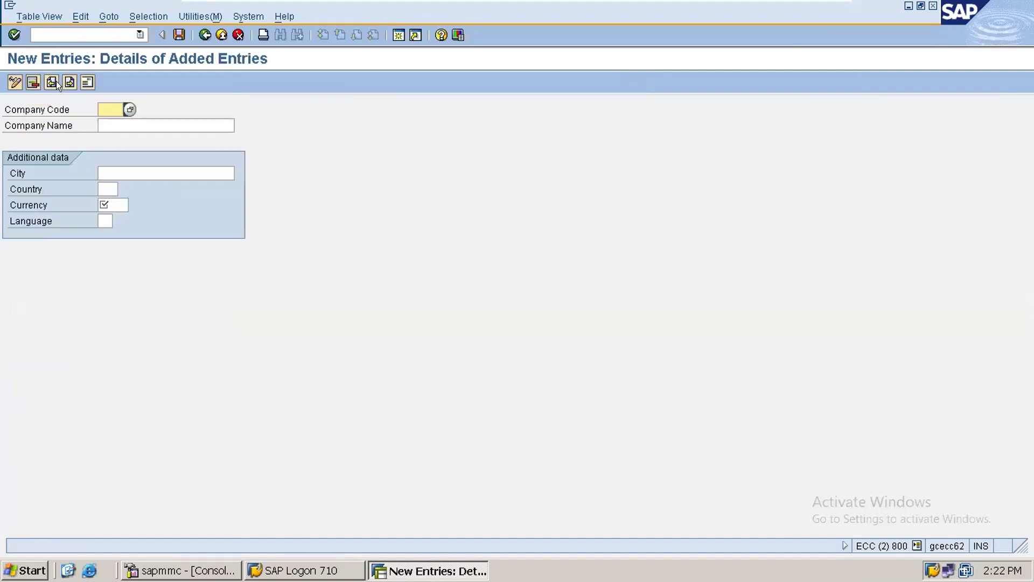
pyautogui.write('TTMR')
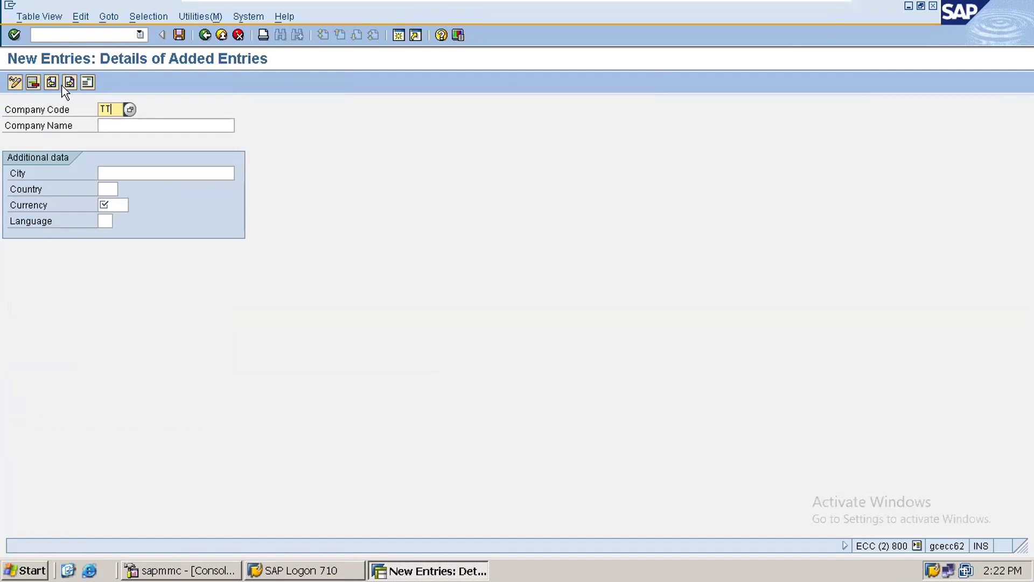
pyautogui.press('Tab')
pyautogui.write('TATA ')
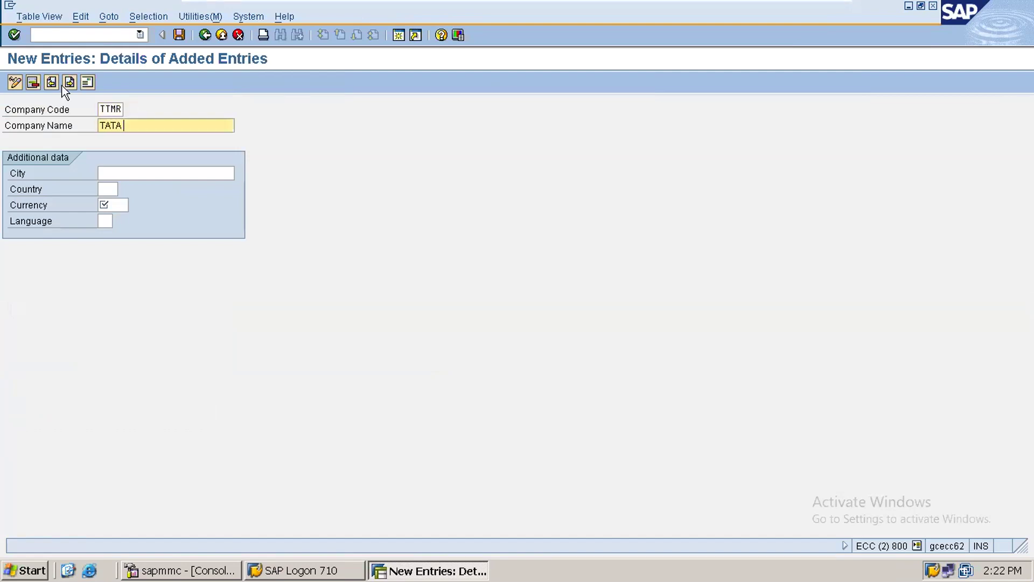
pyautogui.write('MTORSS')
pyautogui.press('BackSpace')
pyautogui.press('BackSpace')
pyautogui.press('BackSpace')
pyautogui.press('BackSpace')
pyautogui.press('BackSpace')
pyautogui.press('BackSpace')
pyautogui.write('OTORS')
# Step: Set the company code's city to MUMBAI, country to IN, currency to INR and language to EN
pyautogui.press('Tab')
pyautogui.press('Tab')
pyautogui.hotkey('shift', 'Tab')
pyautogui.write('MUMBAI')
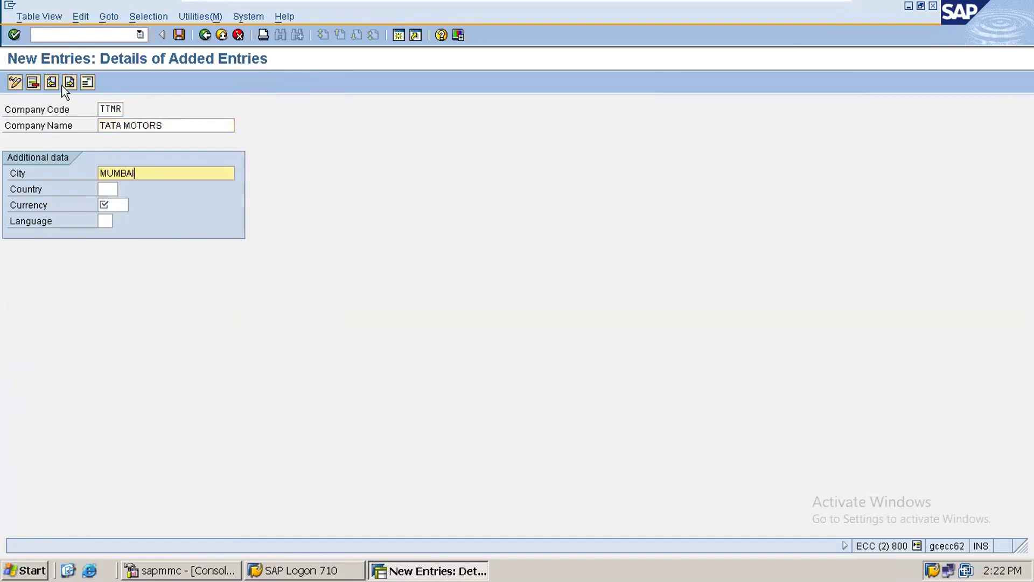
pyautogui.press('Tab')
pyautogui.write('IN')
pyautogui.press('Tab')
pyautogui.write('INR')
pyautogui.press('Tab')
pyautogui.write('EN')
pyautogui.press('Return')
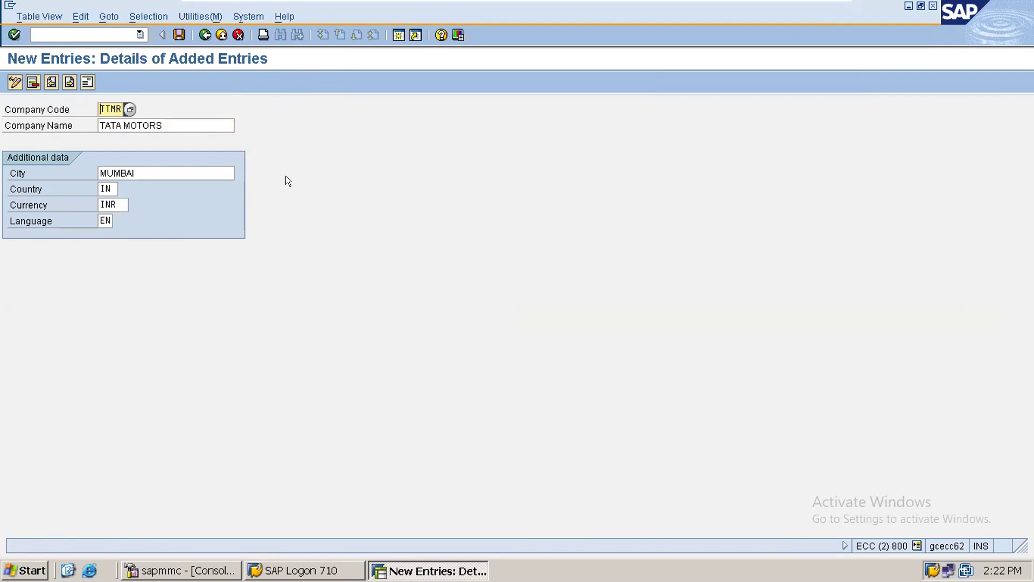
# Step: Save the company code entry and fill its address with the title Company and the name TATA MOTORS
pyautogui.click(180, 33)
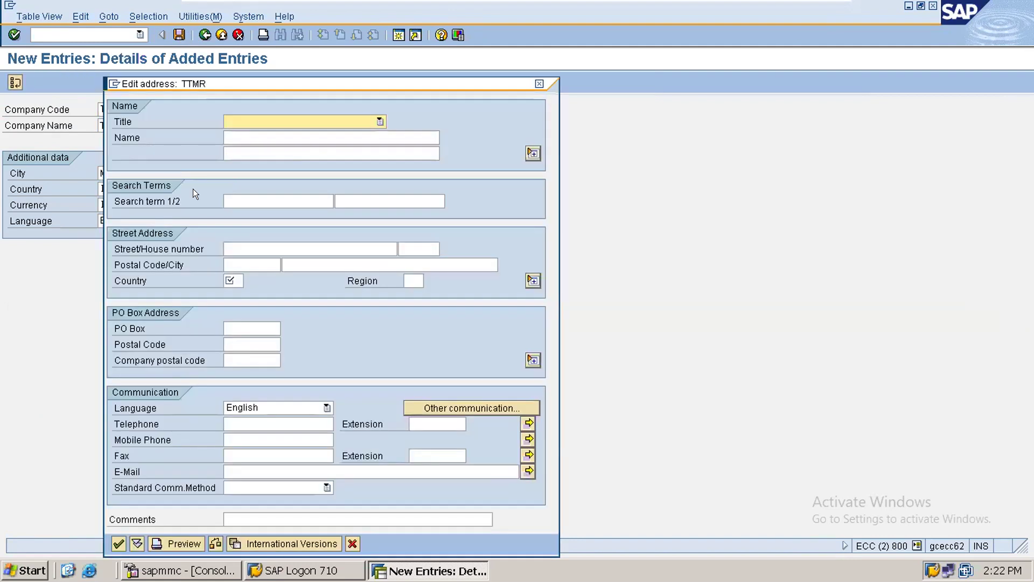
pyautogui.click(374, 118)
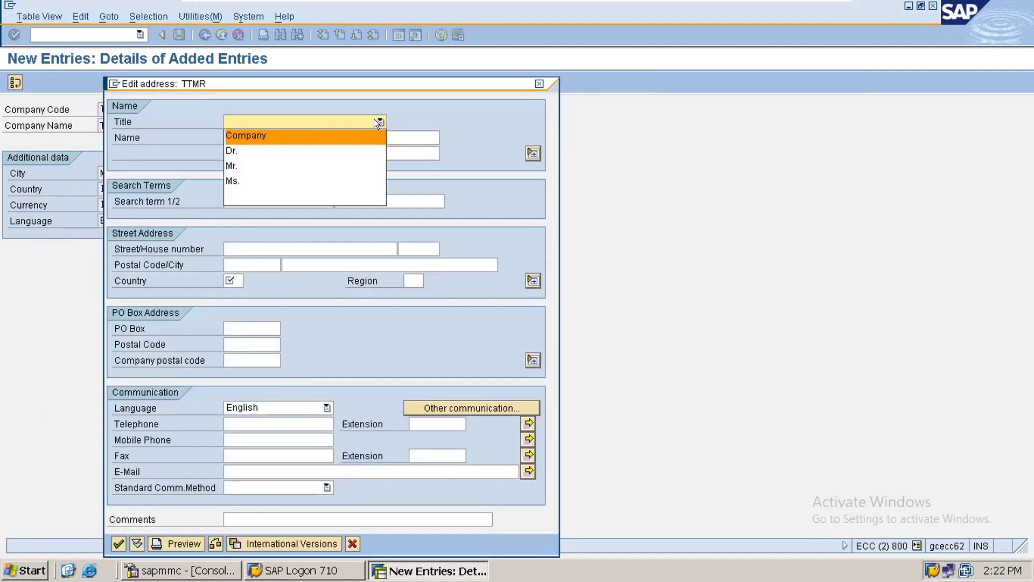
pyautogui.click(357, 129)
pyautogui.click(344, 132)
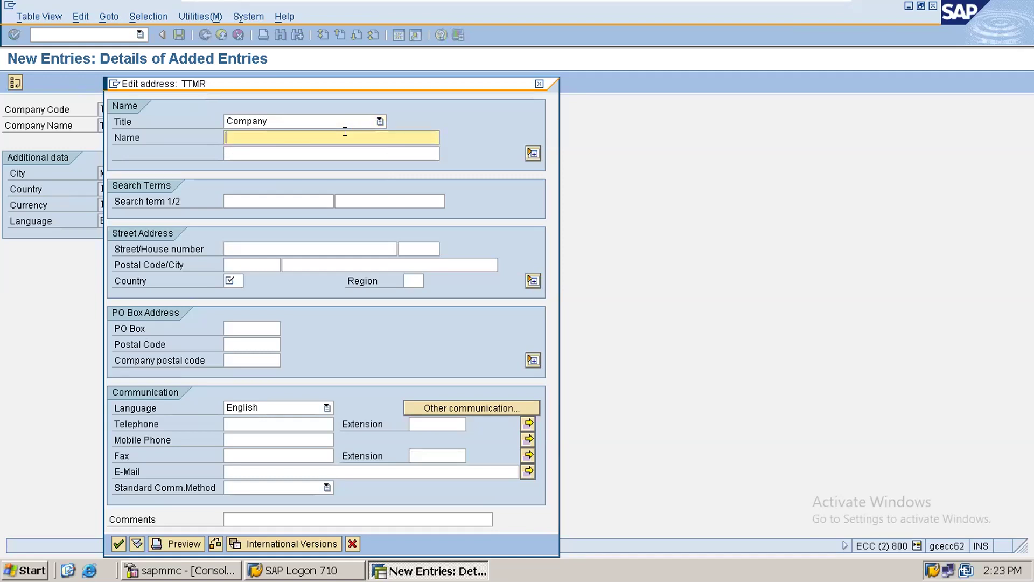
pyautogui.moveTo(423, 83); pyautogui.dragTo(696, 105)
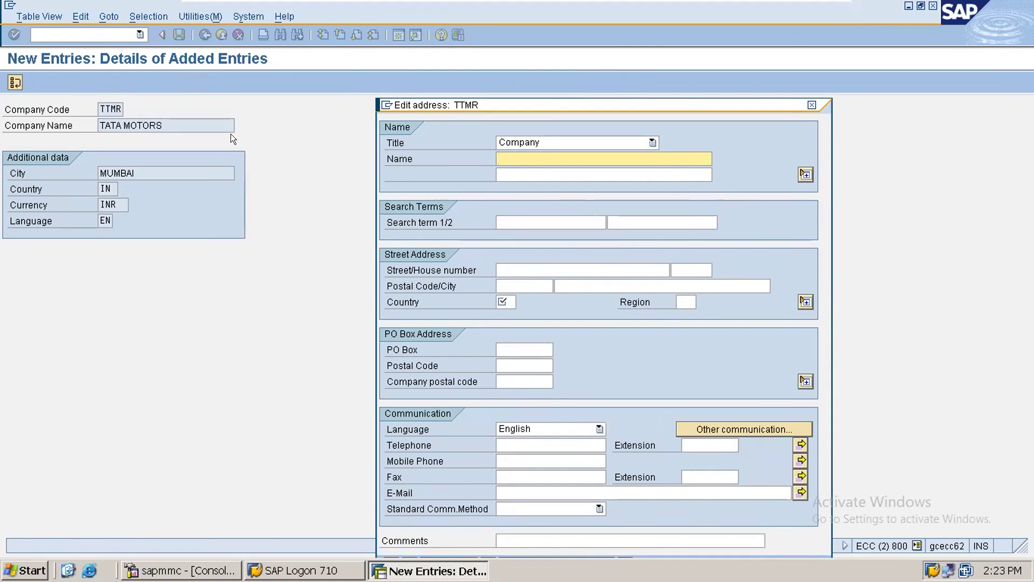
pyautogui.write('TATA MOTORS')
# Step: Complete the street address with city MUMBAI, country IN and region 13 (Maharashtra)
pyautogui.press('Tab')
pyautogui.press('Tab')
pyautogui.press('Tab')
pyautogui.press('Tab')
pyautogui.press('Tab')
pyautogui.press('Tab')
pyautogui.press('Tab')
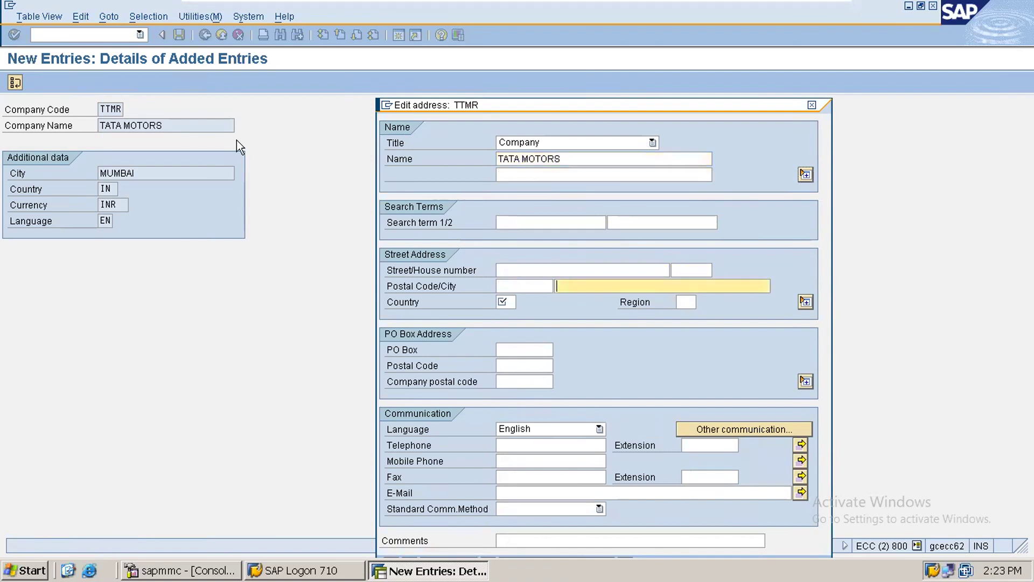
pyautogui.write('M')
pyautogui.press('BackSpace')
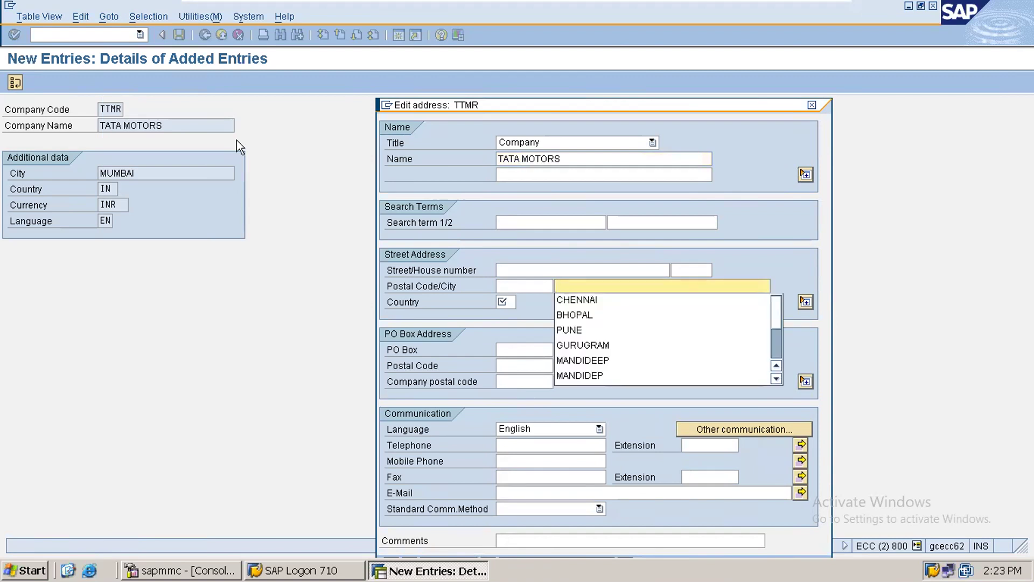
pyautogui.write('MU')
pyautogui.press('Down')
pyautogui.press('Return')
pyautogui.press('Tab')
pyautogui.write('IN')
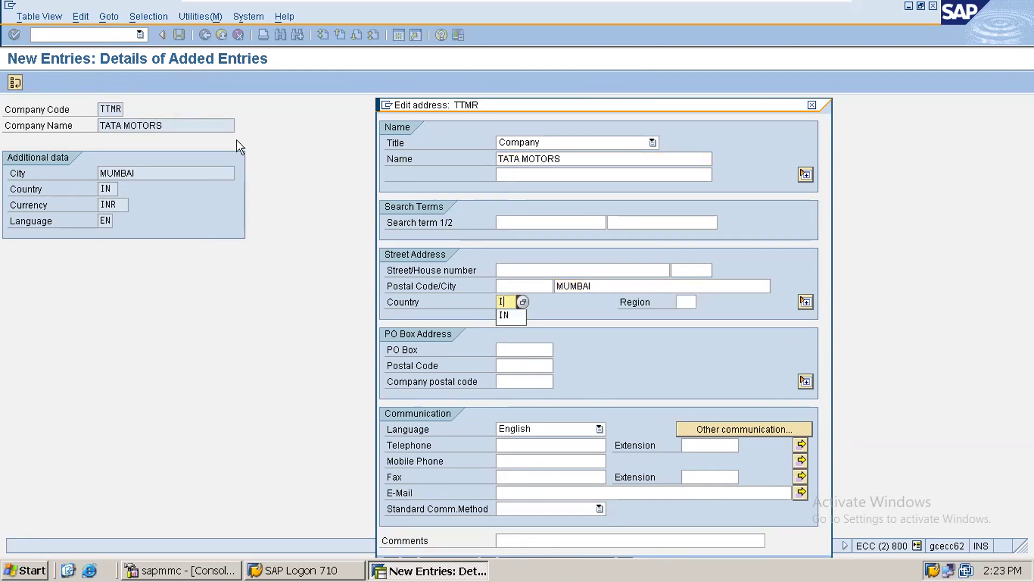
pyautogui.press('Tab')
pyautogui.write('13')
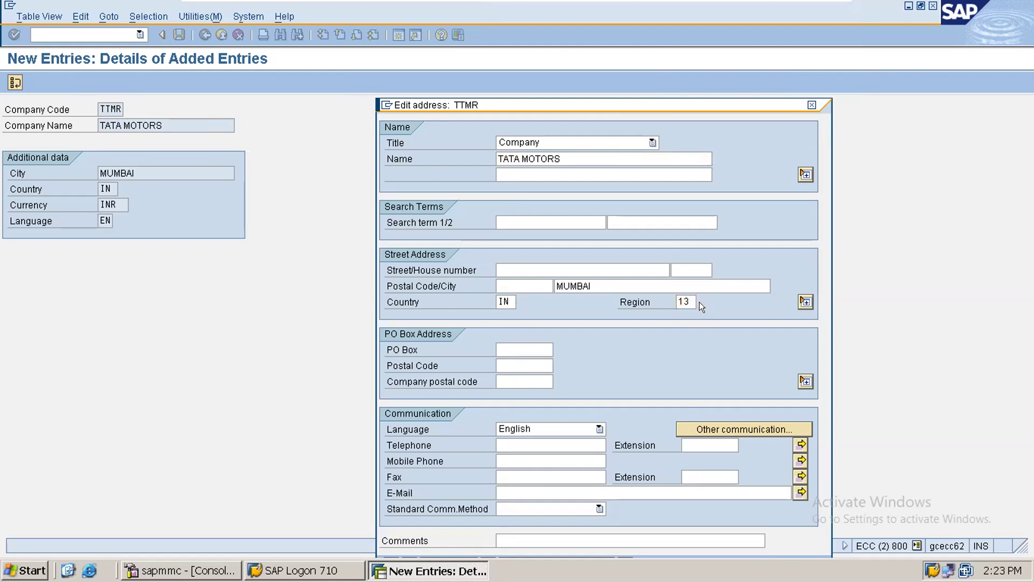
pyautogui.click(699, 302)
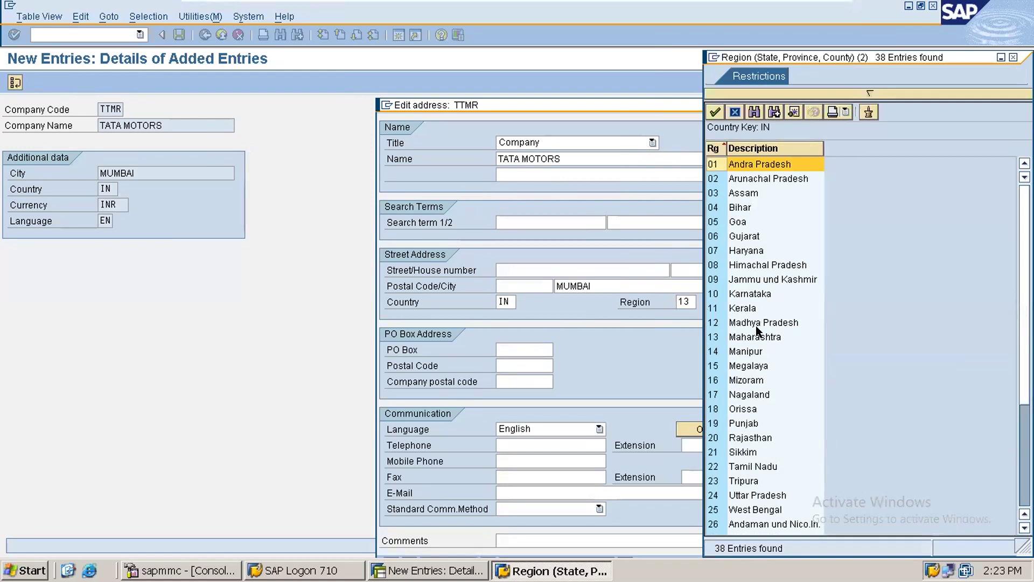
pyautogui.doubleClick(743, 337)
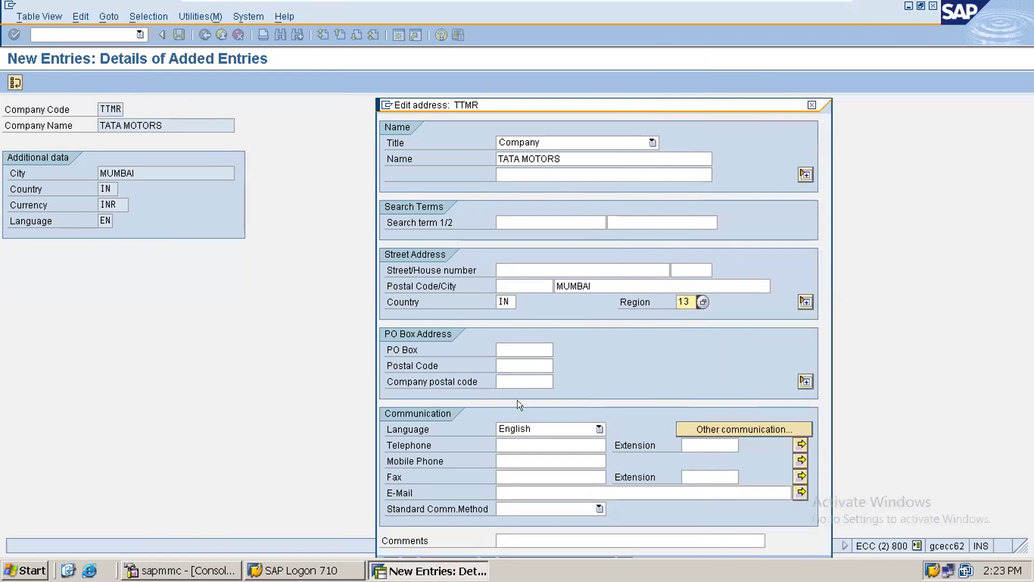
# Step: Confirm the company code's address and save the entry under customizing request ECCK900002
pyautogui.moveTo(575, 103); pyautogui.dragTo(570, 32)
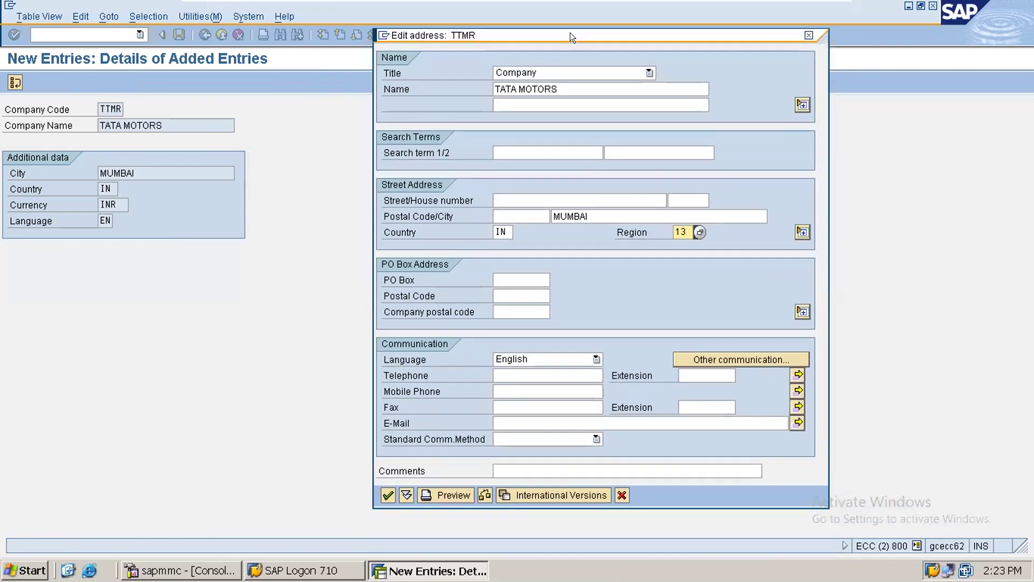
pyautogui.click(384, 492)
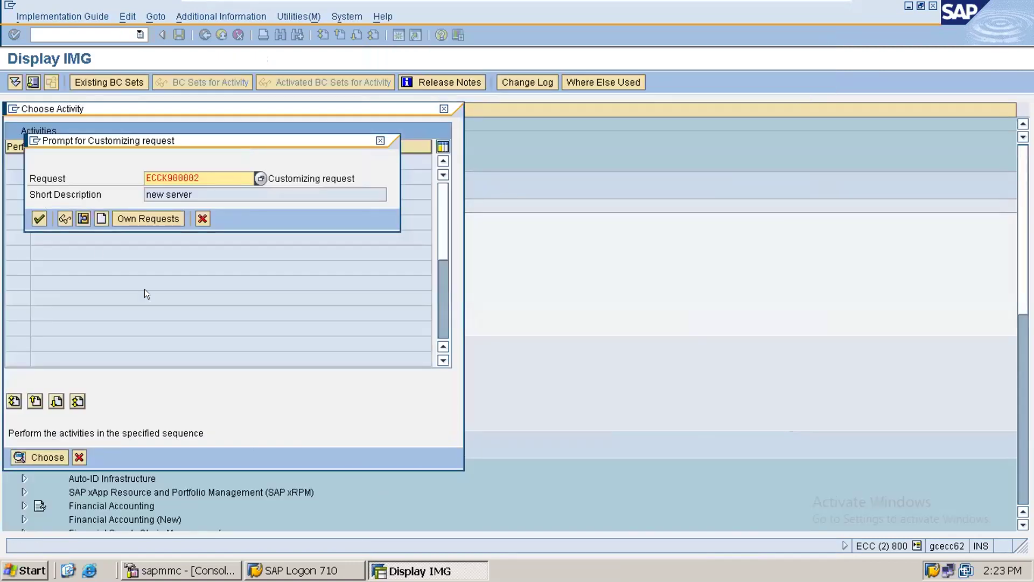
pyautogui.click(39, 218)
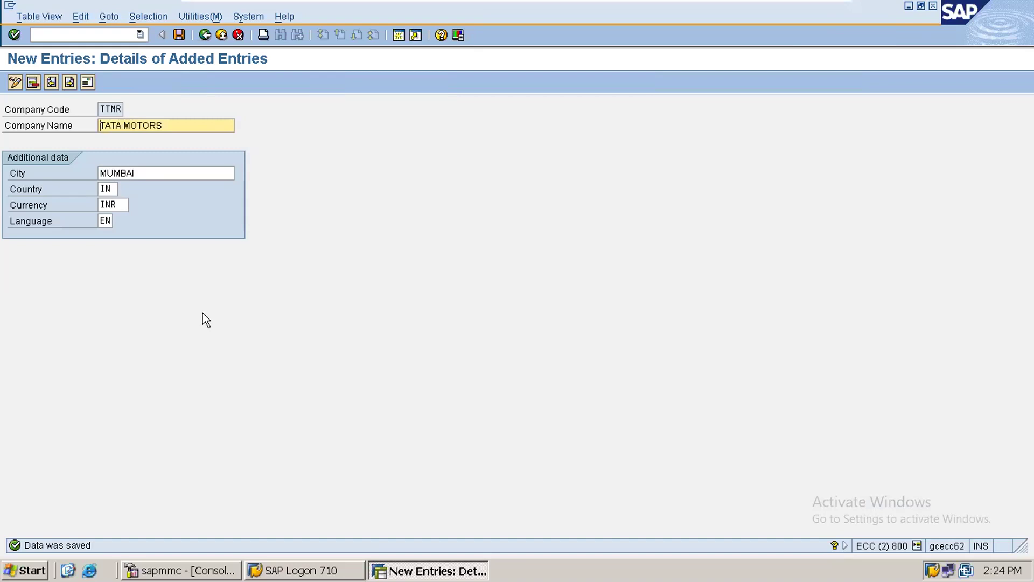
# Step: Leave the company code entry and its activity selection, and collapse the Enterprise Structure branch of the implementation guide
pyautogui.click(204, 34)
pyautogui.click(203, 34)
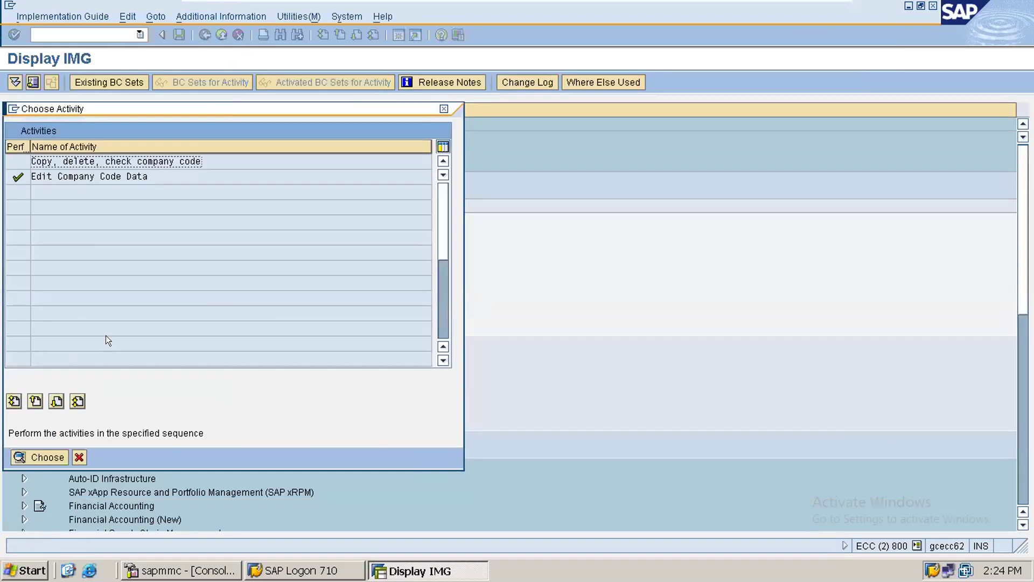
pyautogui.click(79, 456)
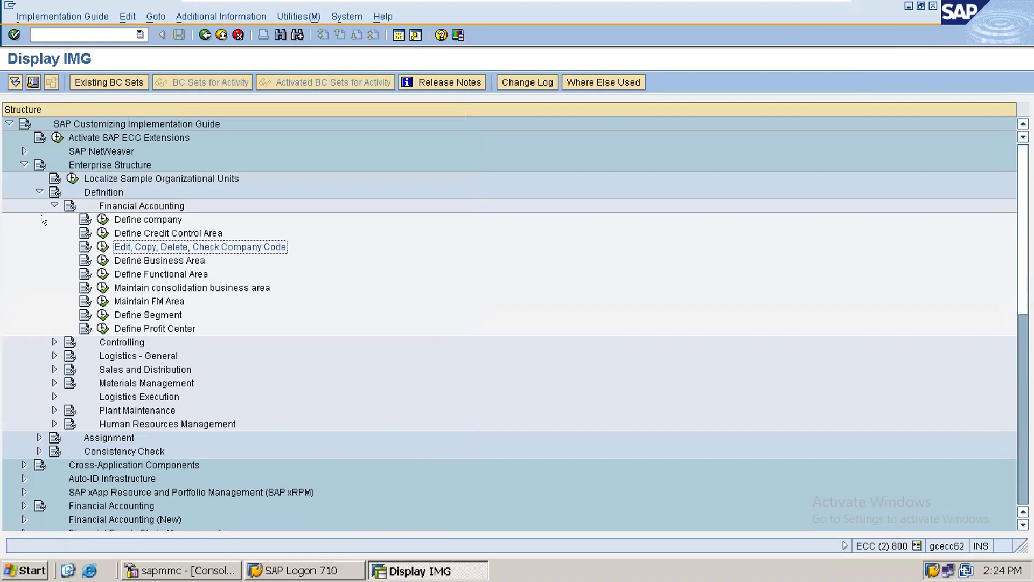
pyautogui.click(54, 205)
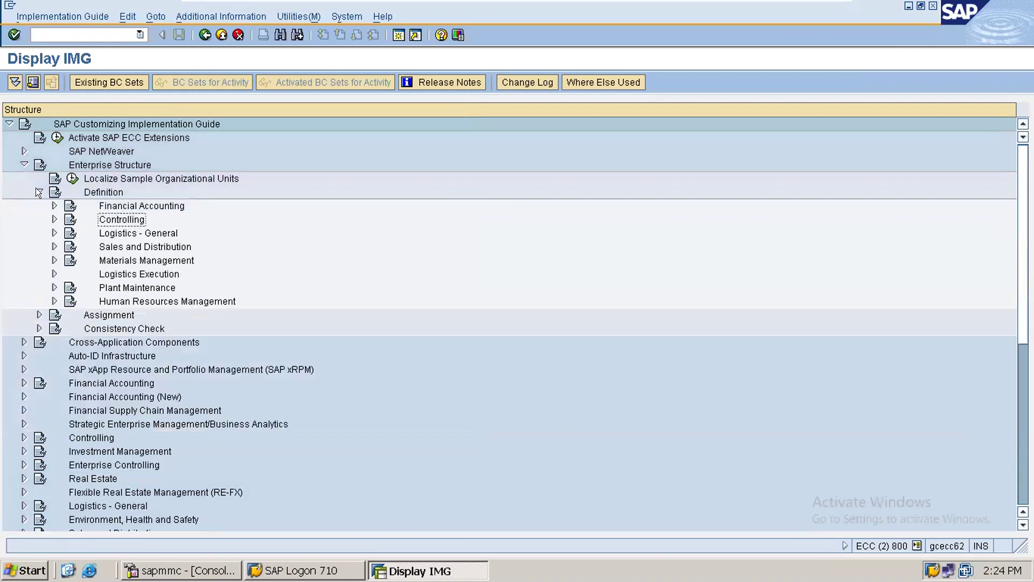
pyautogui.click(38, 192)
pyautogui.click(23, 163)
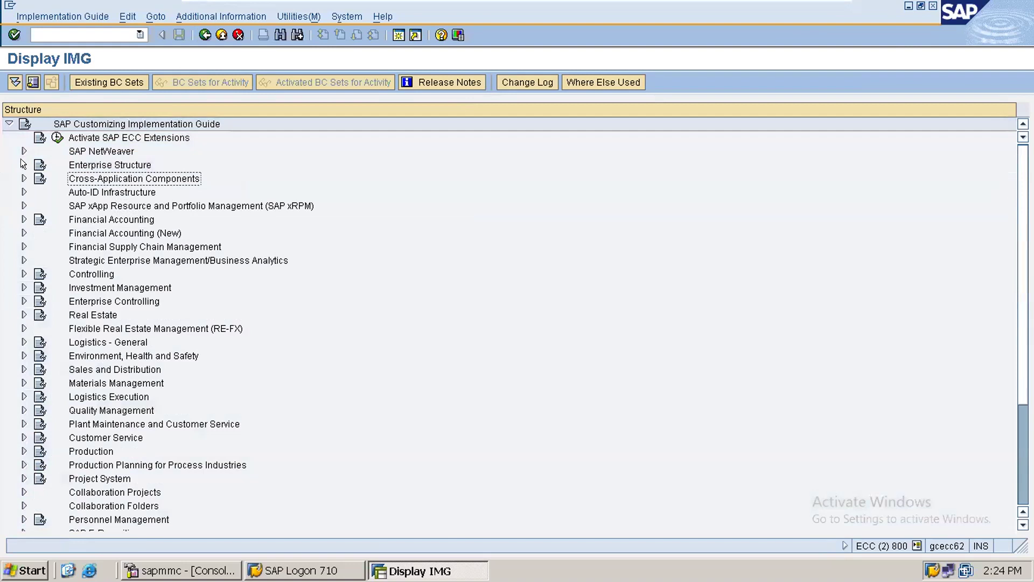
# Step: Open the Maintain Fiscal Year Variant activity under Financial Accounting (New), Global Settings, Ledgers, Fiscal Year and Posting Periods
pyautogui.click(20, 230)
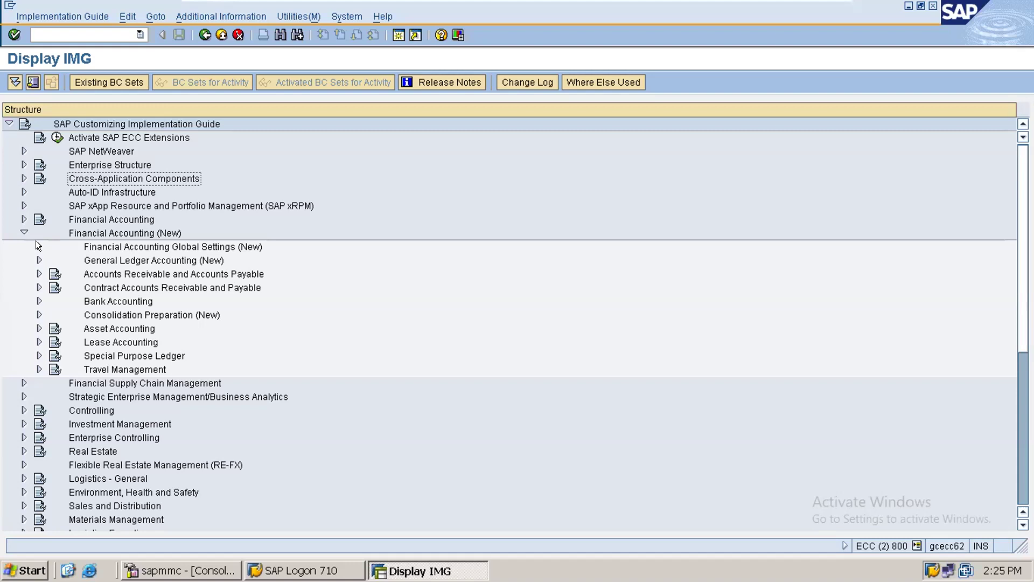
pyautogui.click(36, 240)
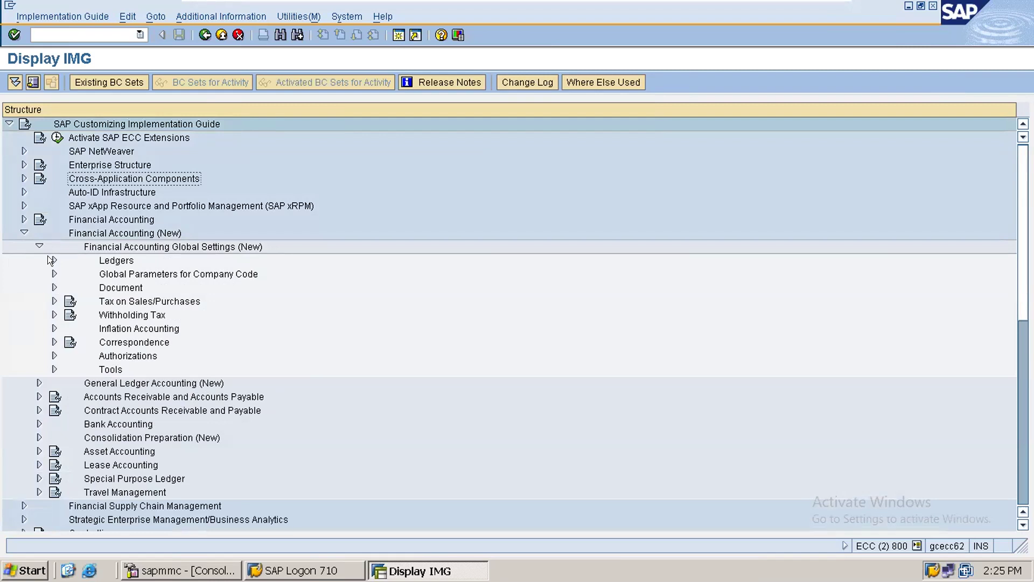
pyautogui.click(52, 260)
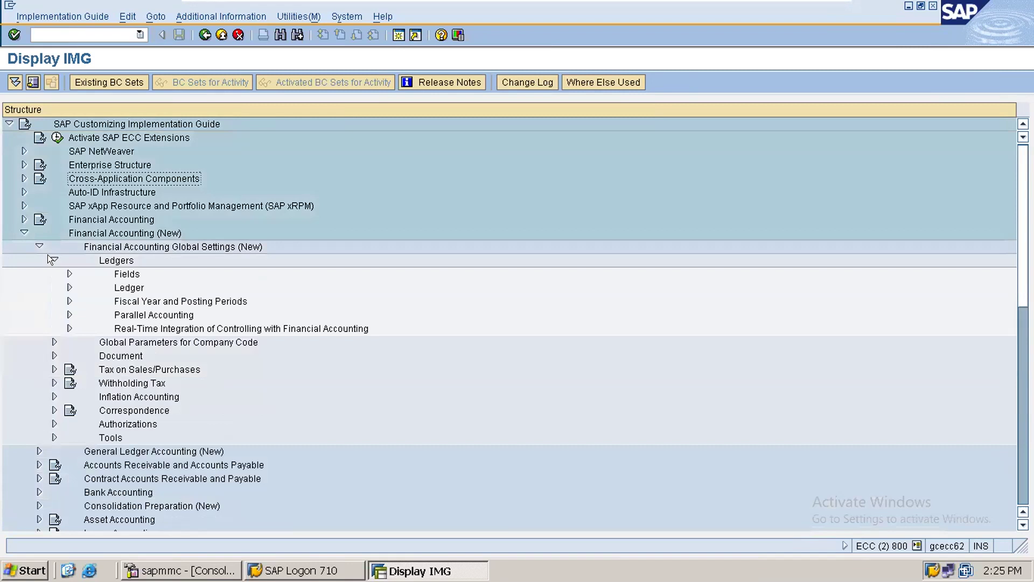
pyautogui.click(119, 302)
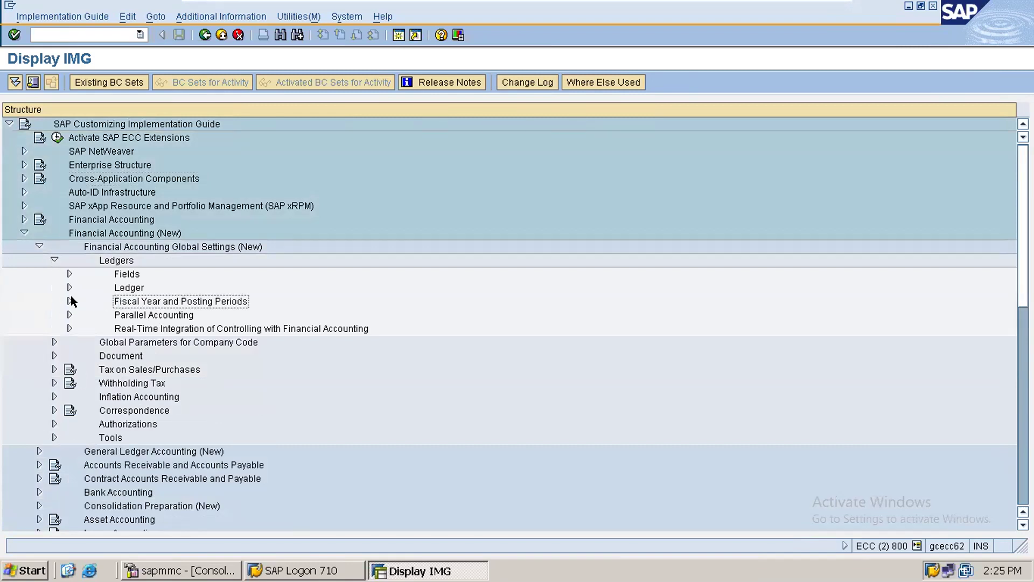
pyautogui.click(70, 300)
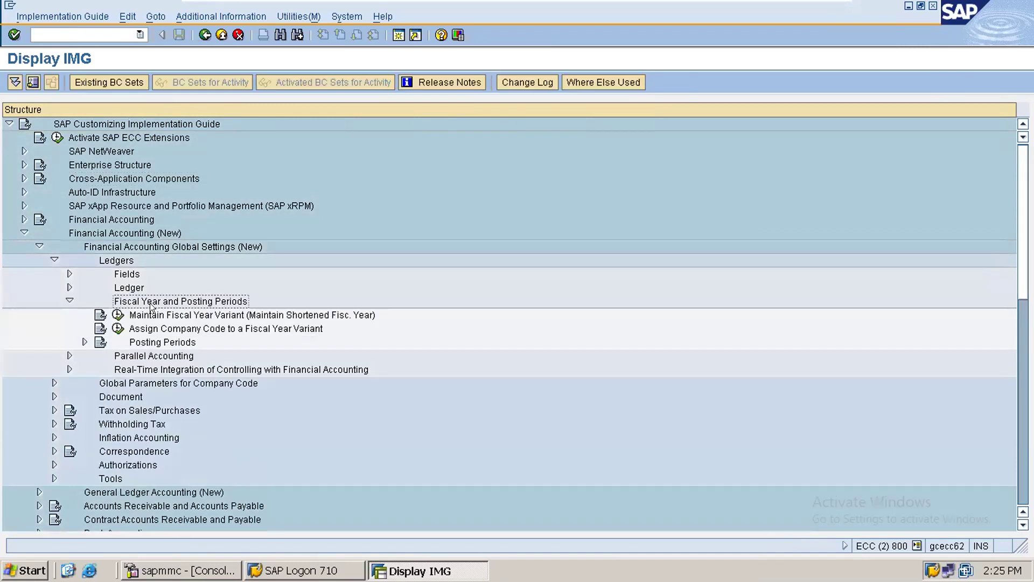
pyautogui.click(150, 316)
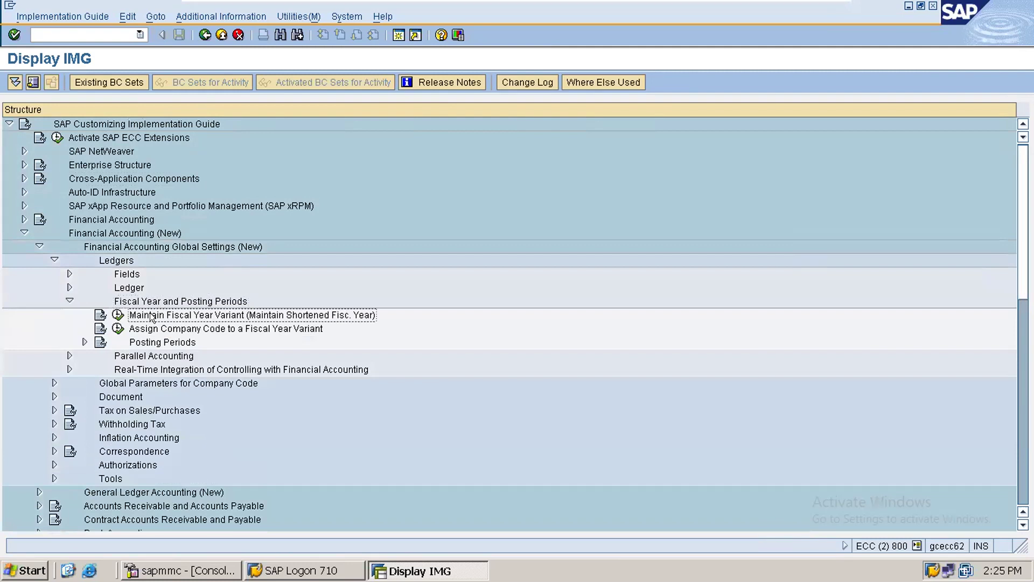
pyautogui.click(145, 343)
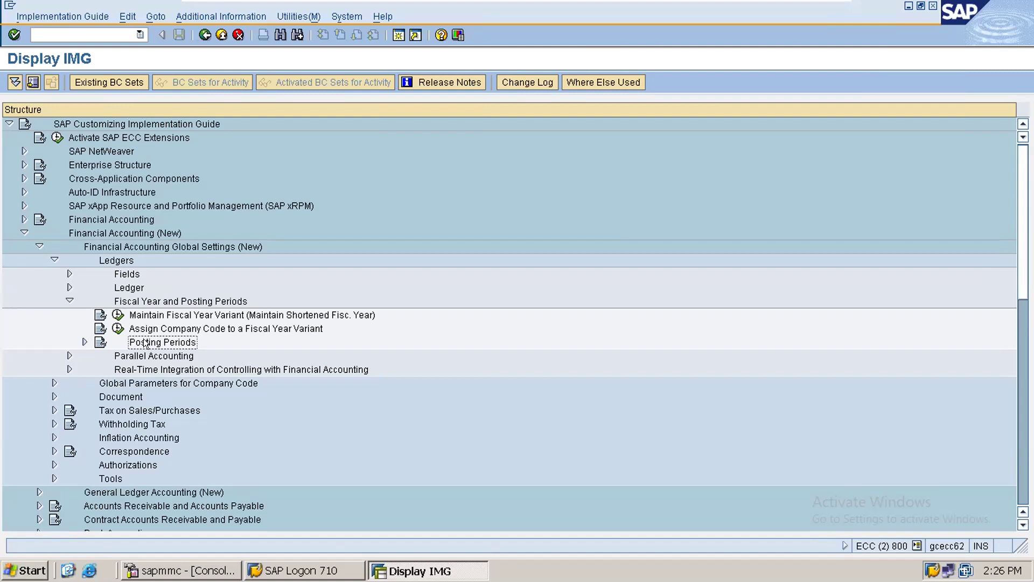
pyautogui.click(182, 317)
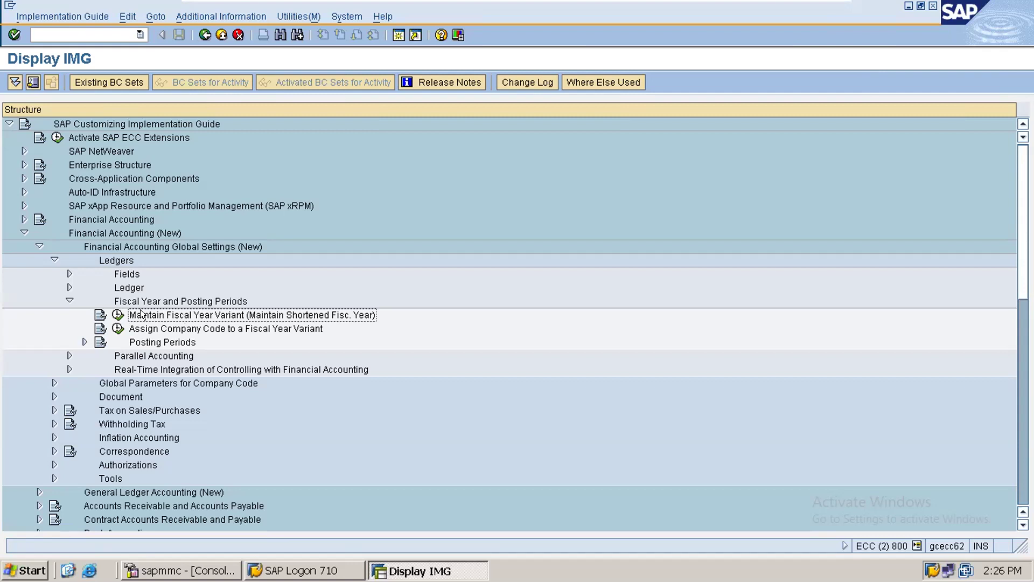
pyautogui.click(118, 315)
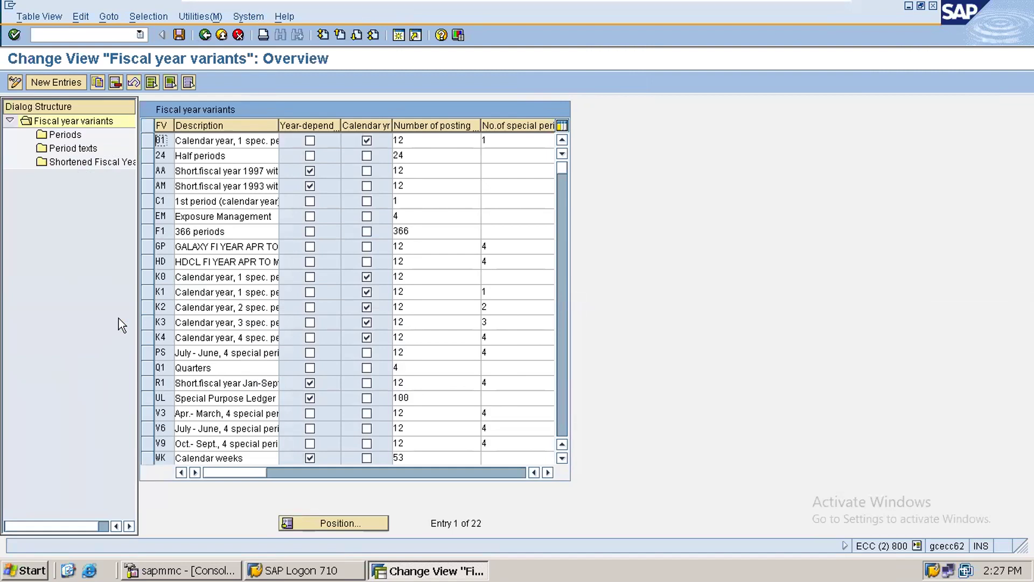
# Step: Create a new fiscal year variant TT with the description TATA FI YEAR APR TO MAR and widen the description column
pyautogui.click(41, 81)
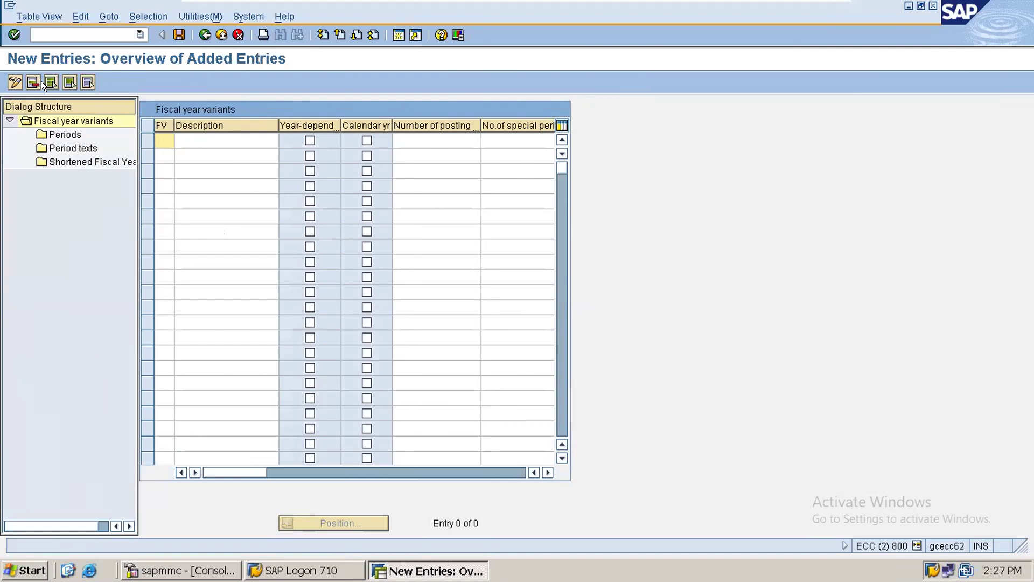
pyautogui.write('TT')
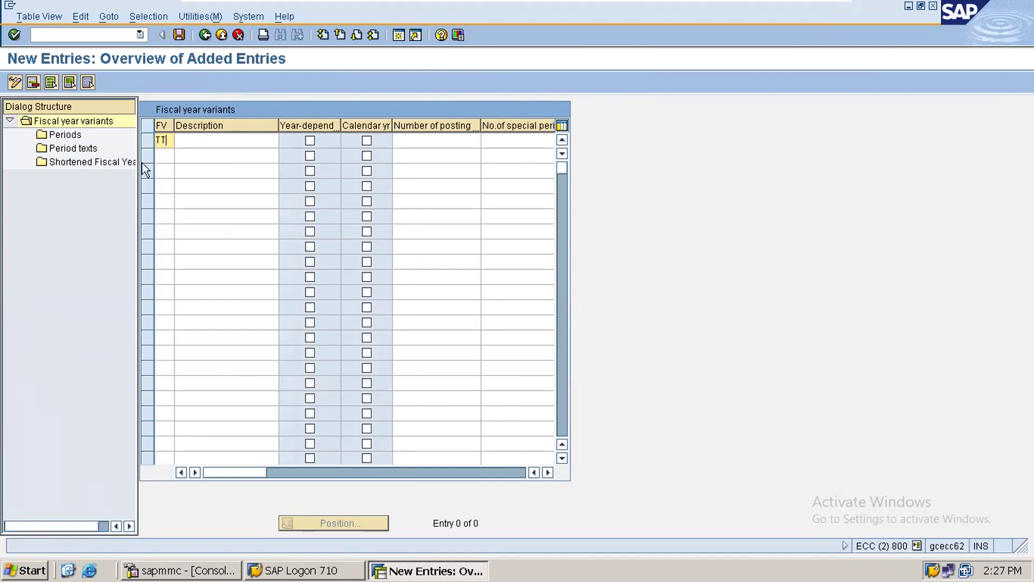
pyautogui.press('Tab')
pyautogui.write('T')
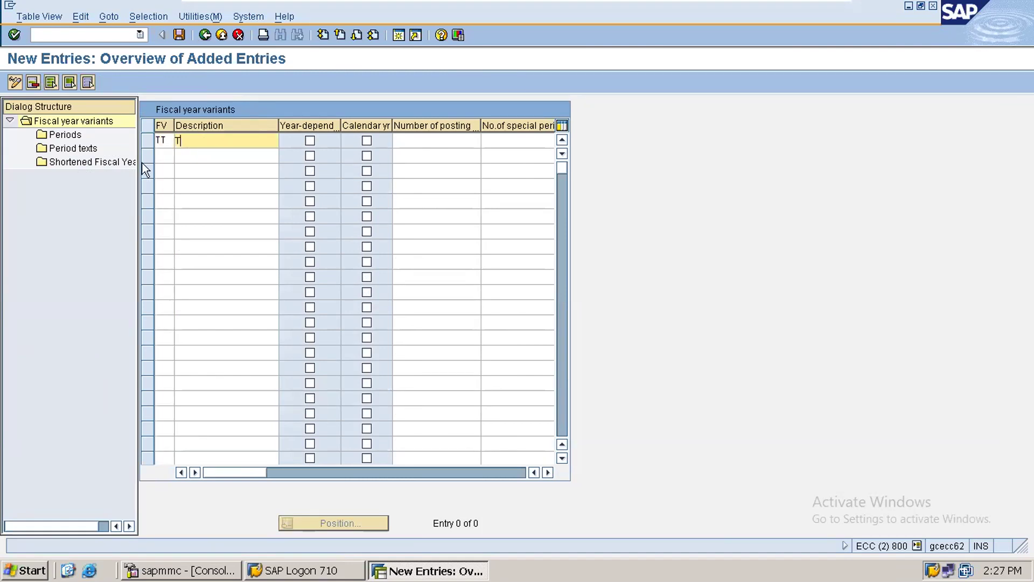
pyautogui.write('ATA FI YEAR APR TO MARC')
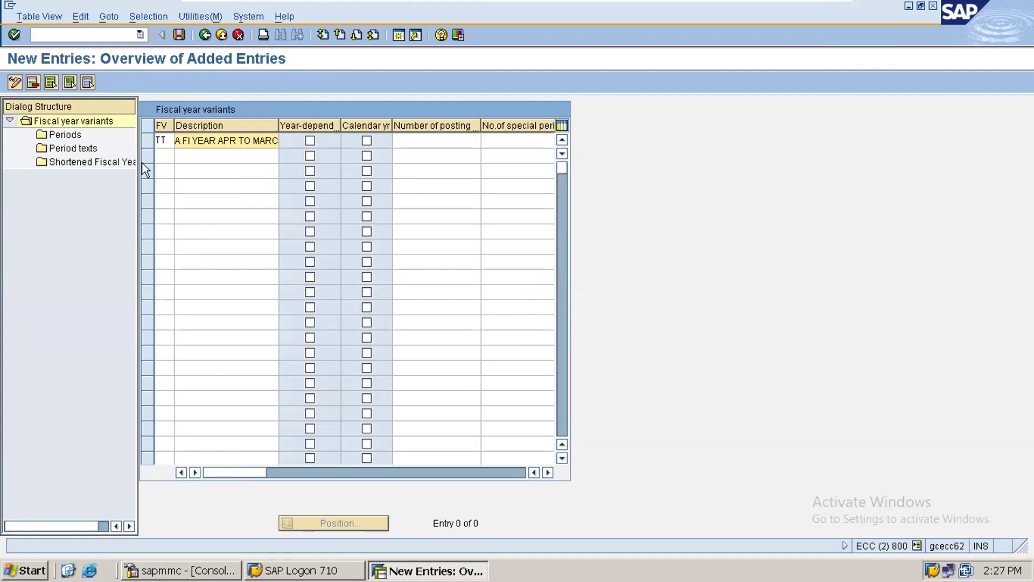
pyautogui.press('BackSpace')
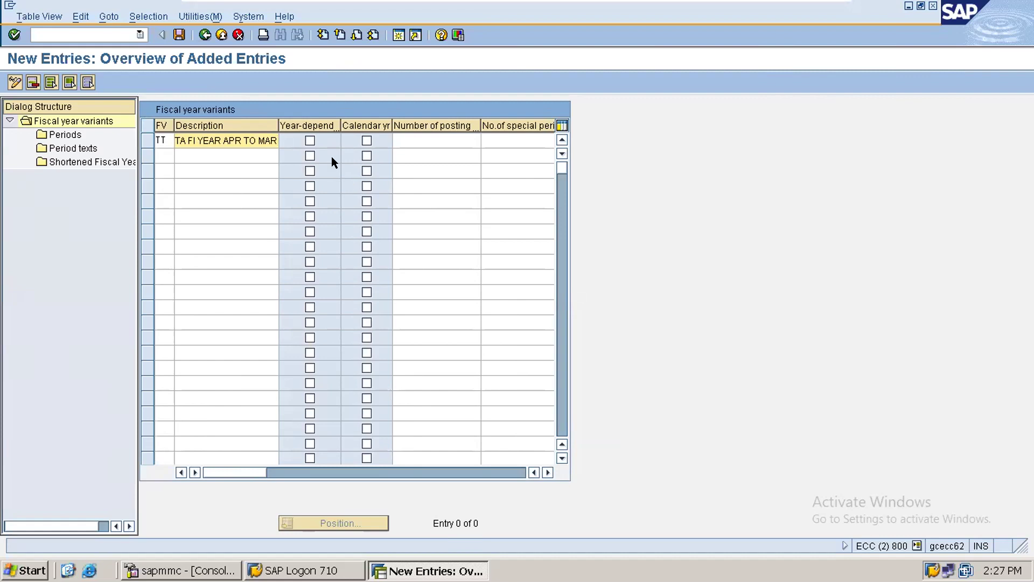
pyautogui.moveTo(279, 126); pyautogui.dragTo(289, 126)
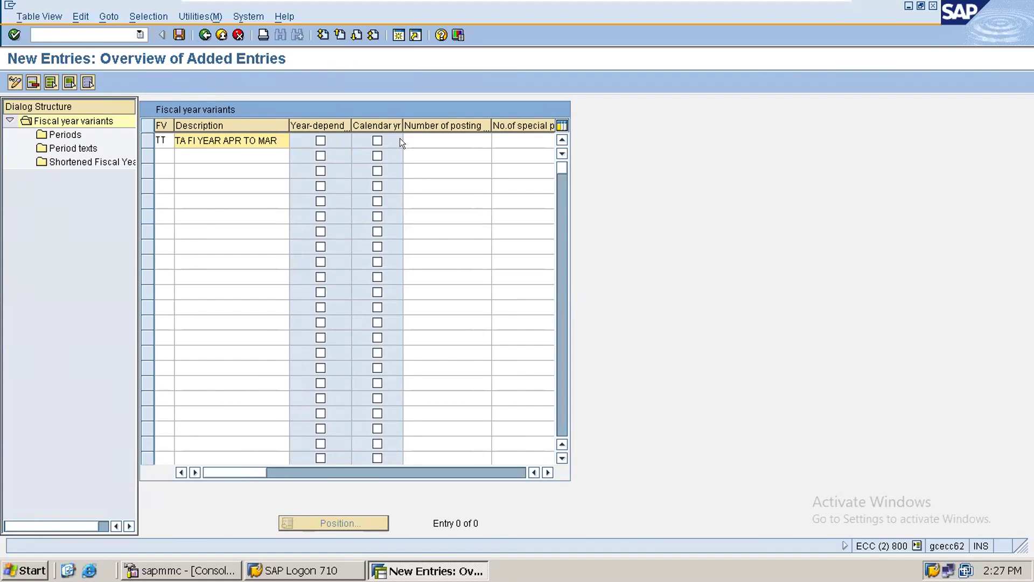
# Step: Give fiscal year variant TT 12 posting periods and 4 special periods, and confirm the entry
pyautogui.click(418, 133)
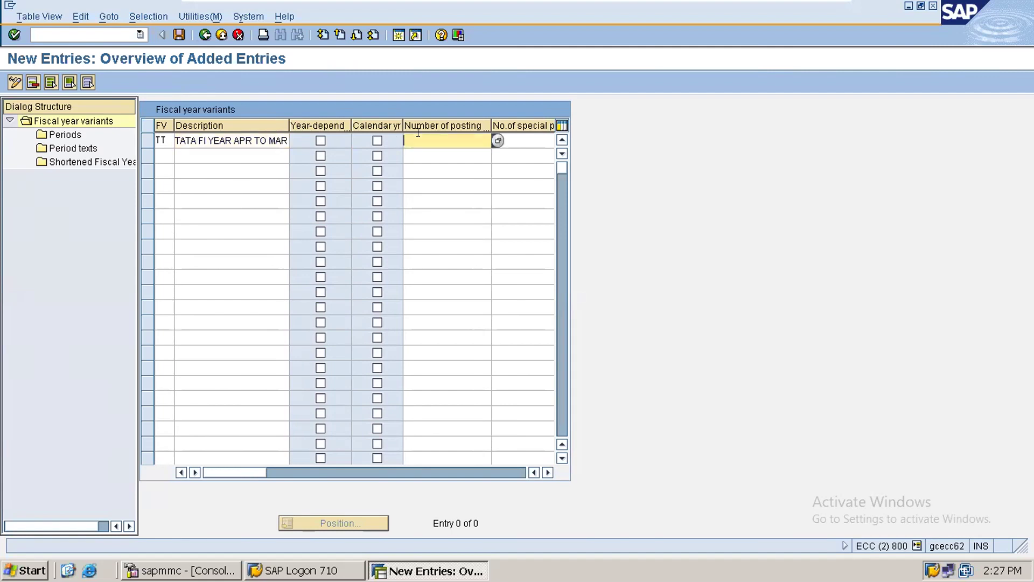
pyautogui.write('12')
pyautogui.press('Tab')
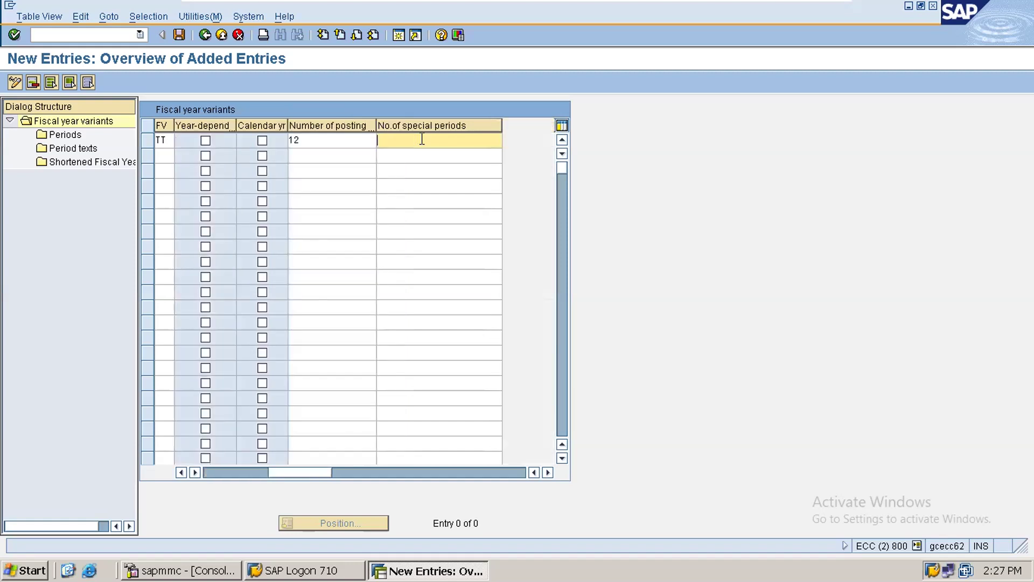
pyautogui.write('4')
pyautogui.moveTo(296, 466); pyautogui.dragTo(255, 469)
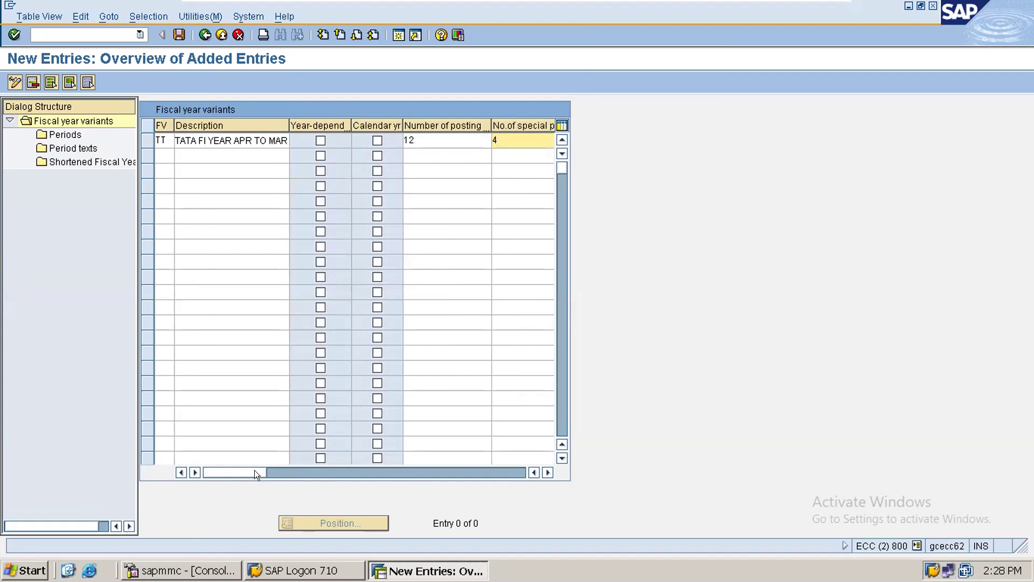
pyautogui.click(14, 35)
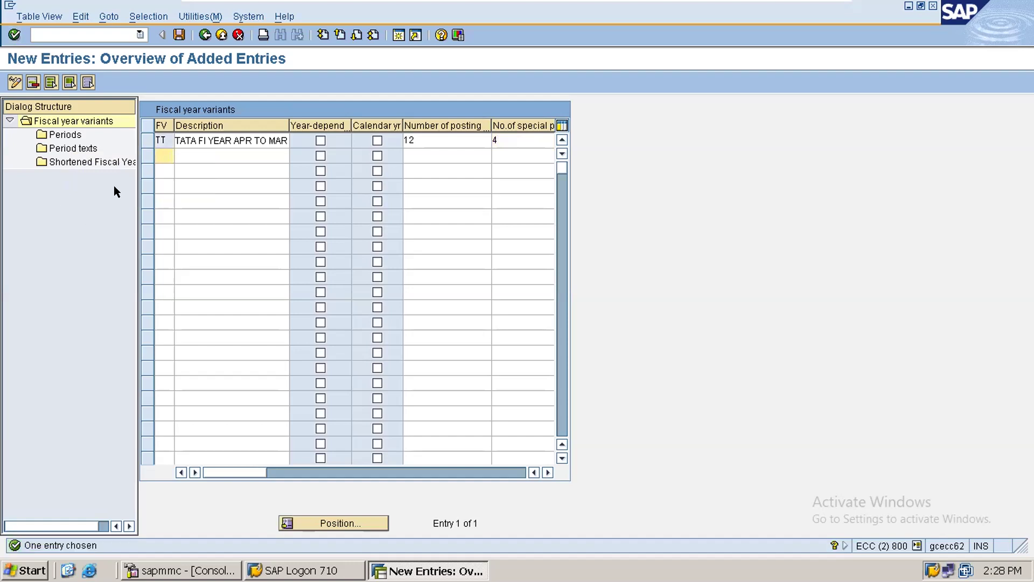
# Step: Start new period entries for variant TT and enter month 4, day 30, period 1 with year shift 0
pyautogui.click(141, 142)
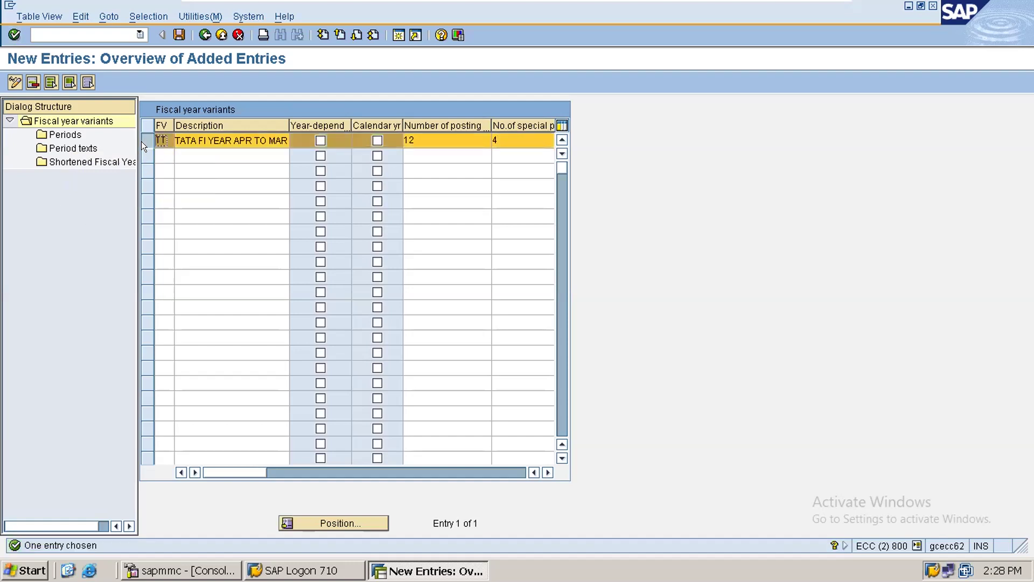
pyautogui.doubleClick(68, 133)
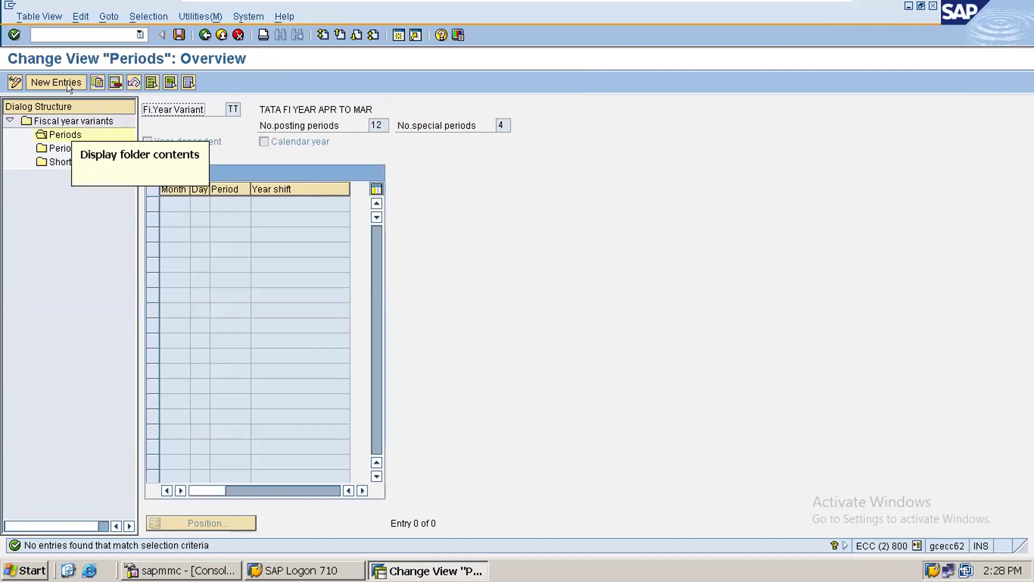
pyautogui.click(66, 83)
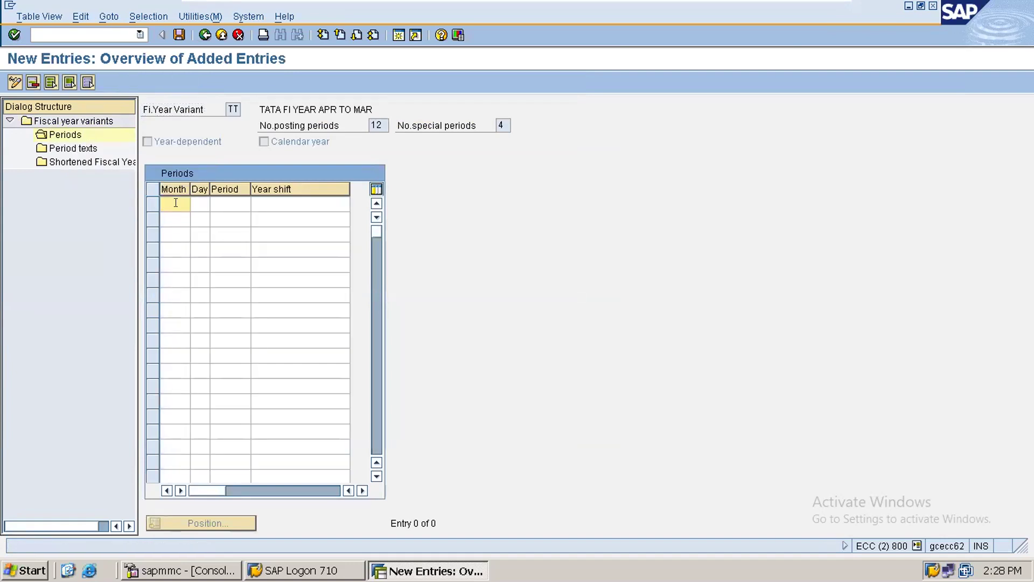
pyautogui.write('4')
pyautogui.press('Tab')
pyautogui.write('30')
pyautogui.press('Tab')
pyautogui.write('1')
pyautogui.press('Tab')
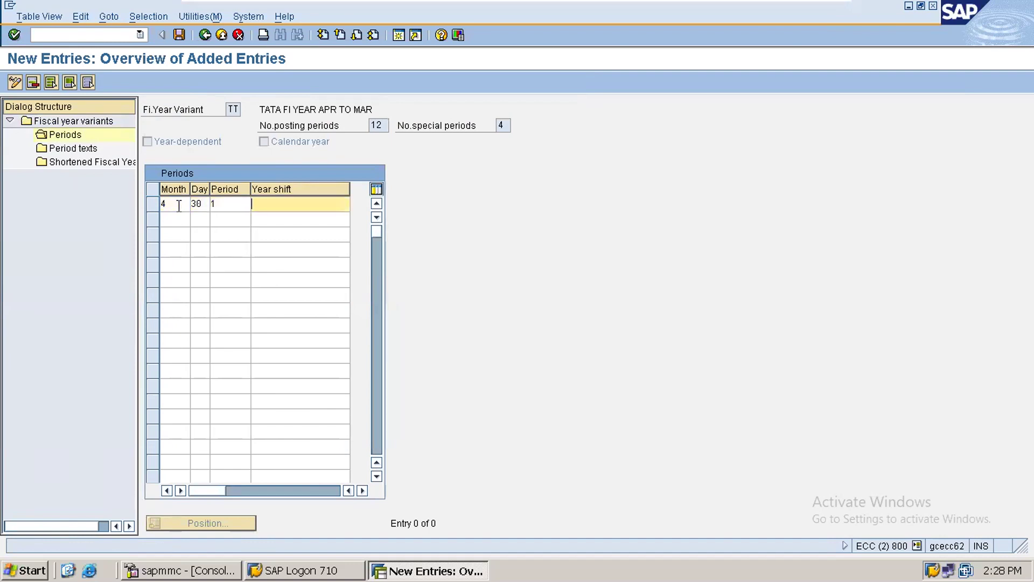
pyautogui.write('0')
pyautogui.press('Tab')
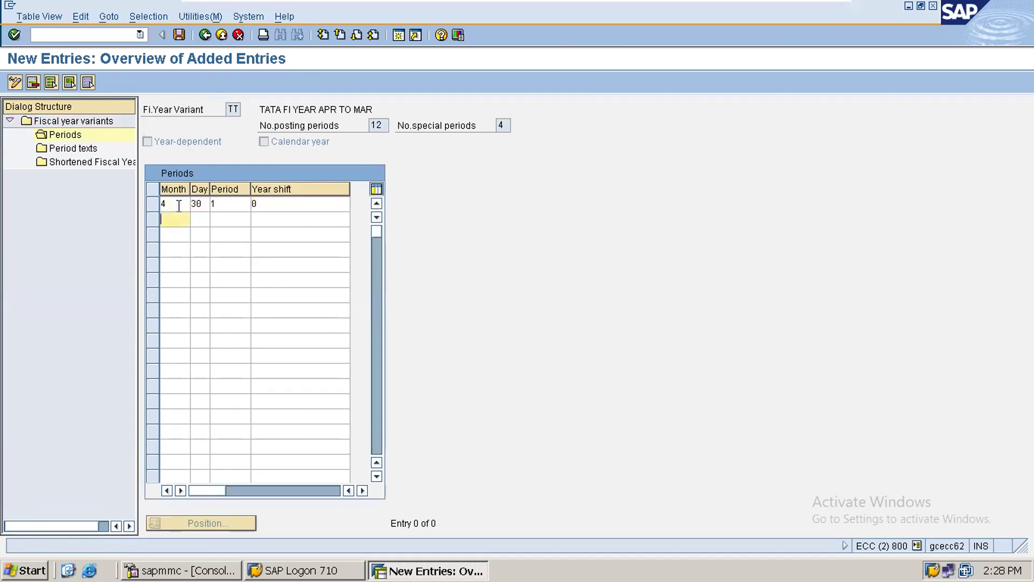
# Step: Enter the second period row with month 5, day 31, period 2 and year shift 0
pyautogui.write('5')
pyautogui.press('Tab')
pyautogui.write('31')
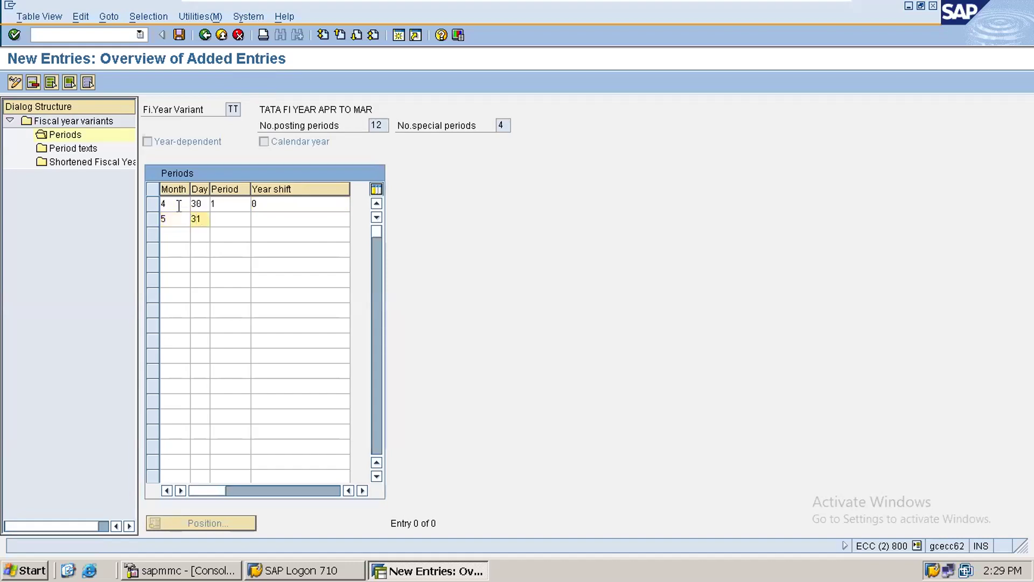
pyautogui.press('Tab')
pyautogui.write('2')
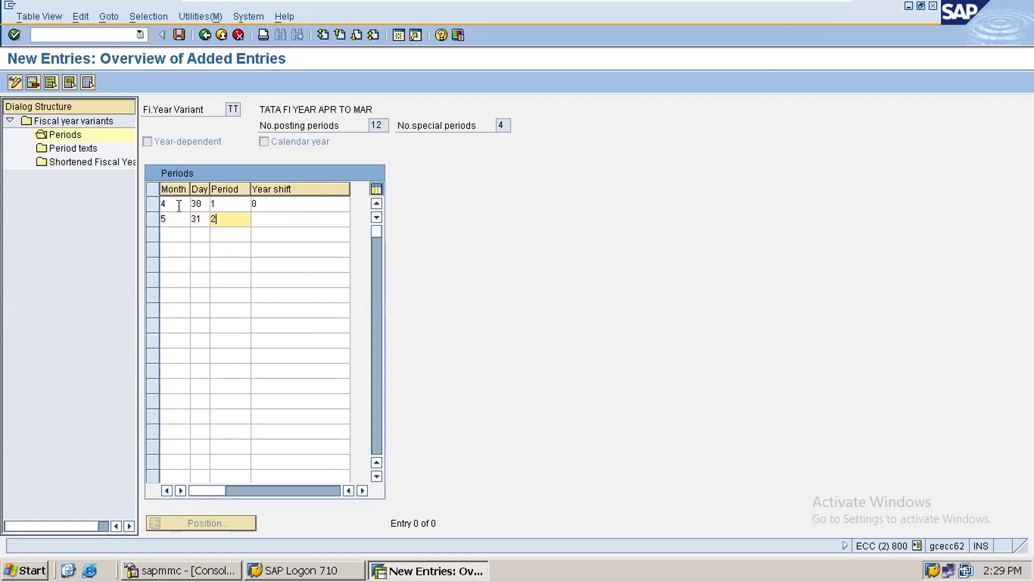
pyautogui.press('Tab')
pyautogui.write('0')
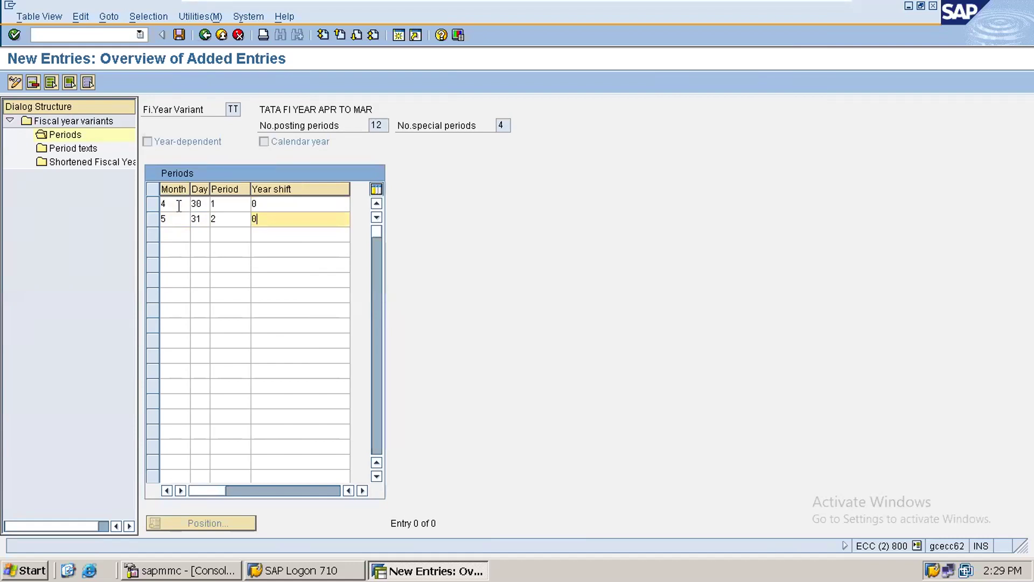
pyautogui.click(176, 203)
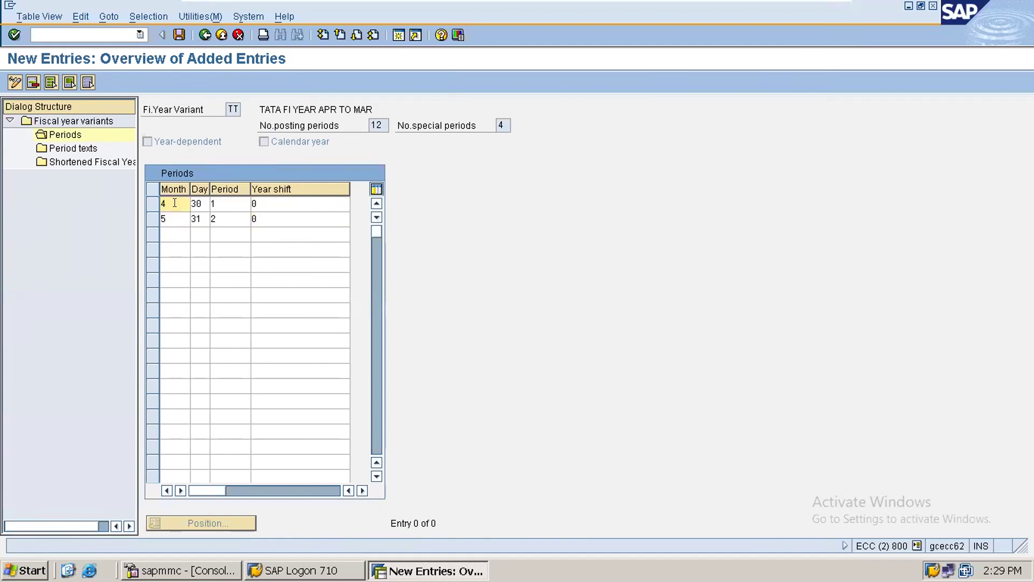
pyautogui.click(227, 203)
pyautogui.click(170, 217)
pyautogui.click(194, 218)
pyautogui.click(225, 219)
# Step: Enter the third period row with month 6, day 30, period 3 and year shift 0
pyautogui.press('Tab')
pyautogui.press('Tab')
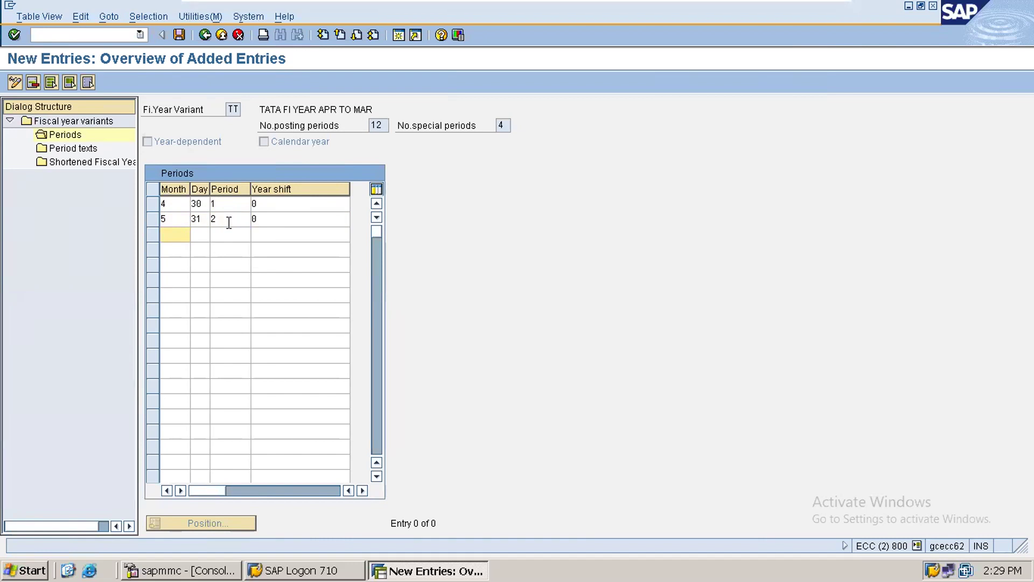
pyautogui.write('6')
pyautogui.press('Tab')
pyautogui.write('3')
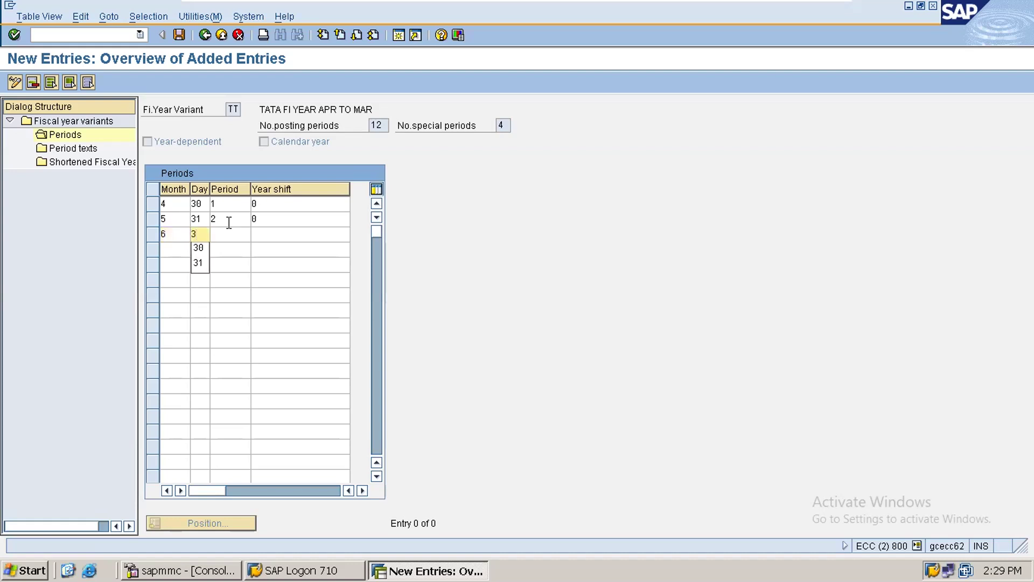
pyautogui.write('0')
pyautogui.press('Tab')
pyautogui.write('3')
pyautogui.press('Tab')
pyautogui.write('0')
pyautogui.press('Tab')
# Step: Enter the fourth period row with month 7, day 31, period 4 and year shift 0
pyautogui.write('7')
pyautogui.press('Tab')
pyautogui.write('31')
pyautogui.press('Tab')
pyautogui.write('4')
pyautogui.press('Tab')
pyautogui.write('0')
pyautogui.press('Tab')
# Step: Enter the fifth period row with month 8, day 31, period 5 and year shift 0
pyautogui.write('8')
pyautogui.press('Tab')
pyautogui.write('31')
pyautogui.press('Tab')
pyautogui.write('5')
pyautogui.press('Tab')
pyautogui.write('0')
pyautogui.press('Tab')
# Step: Enter the sixth period row with month 9, day 30, period 6 and year shift 0
pyautogui.write('9')
pyautogui.press('Tab')
pyautogui.write('30')
pyautogui.press('Tab')
pyautogui.write('6')
pyautogui.press('Tab')
pyautogui.write('0')
pyautogui.press('Tab')
# Step: Enter the seventh period row with month 10, day 31, period 7 and year shift 0
pyautogui.write('0')
pyautogui.press('BackSpace')
pyautogui.write('10')
pyautogui.press('Tab')
pyautogui.write('31')
pyautogui.press('Tab')
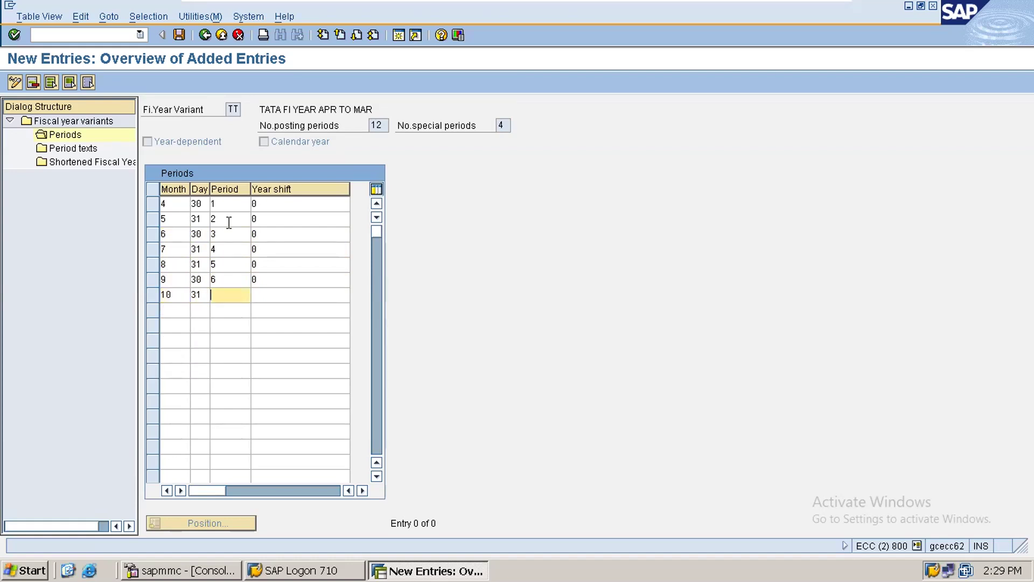
pyautogui.write('7')
pyautogui.press('Tab')
pyautogui.write('0')
pyautogui.press('Tab')
# Step: Enter the eighth period row with month 11, day 30, period 8 and year shift 0
pyautogui.write('11')
pyautogui.press('Tab')
pyautogui.write('30')
pyautogui.press('Tab')
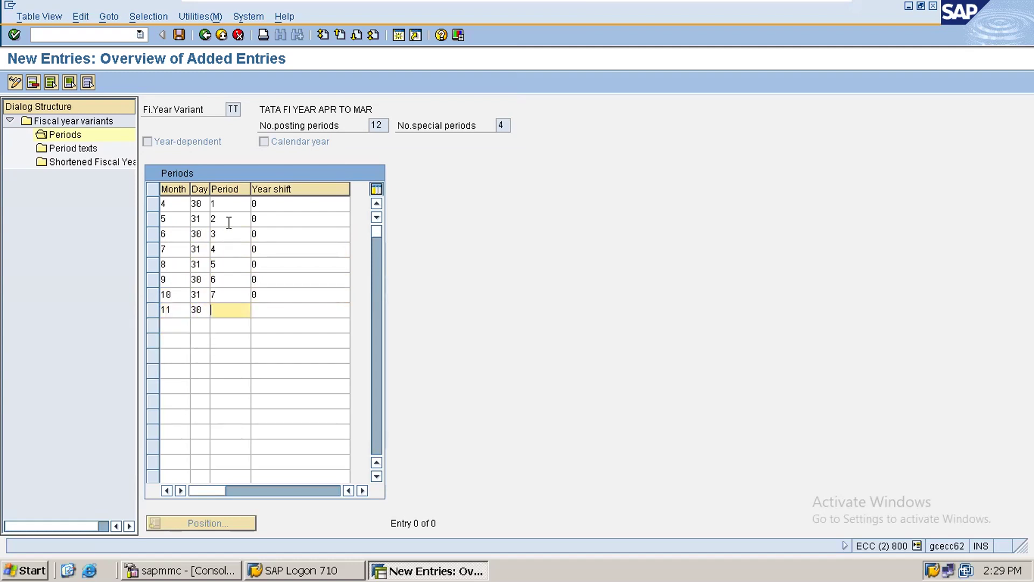
pyautogui.write('8')
pyautogui.press('Tab')
pyautogui.write('0')
pyautogui.press('Tab')
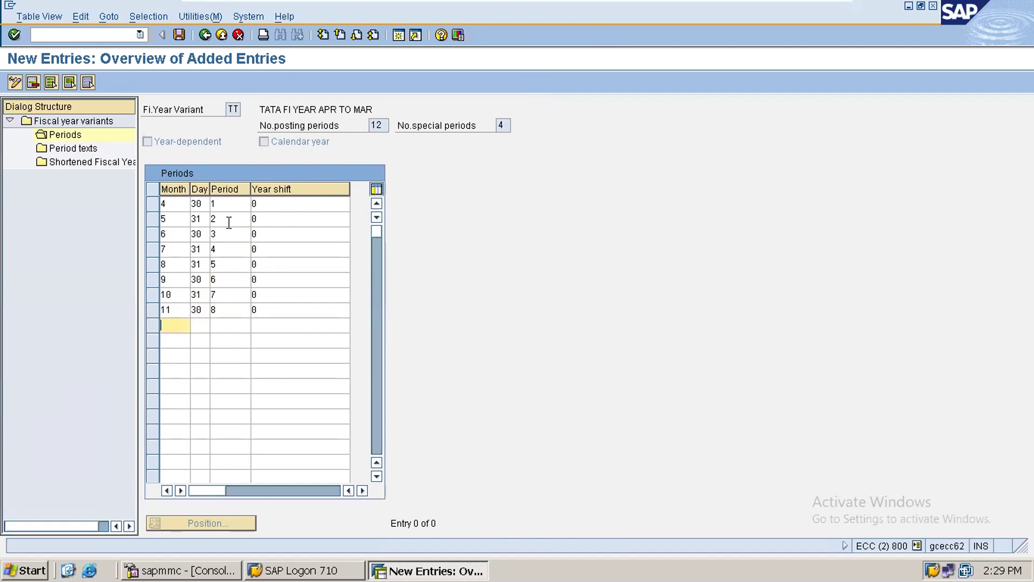
# Step: Enter the ninth period row with month 12, day 31, period 9 and year shift 0
pyautogui.write('12')
pyautogui.press('Tab')
pyautogui.write('31')
pyautogui.press('Tab')
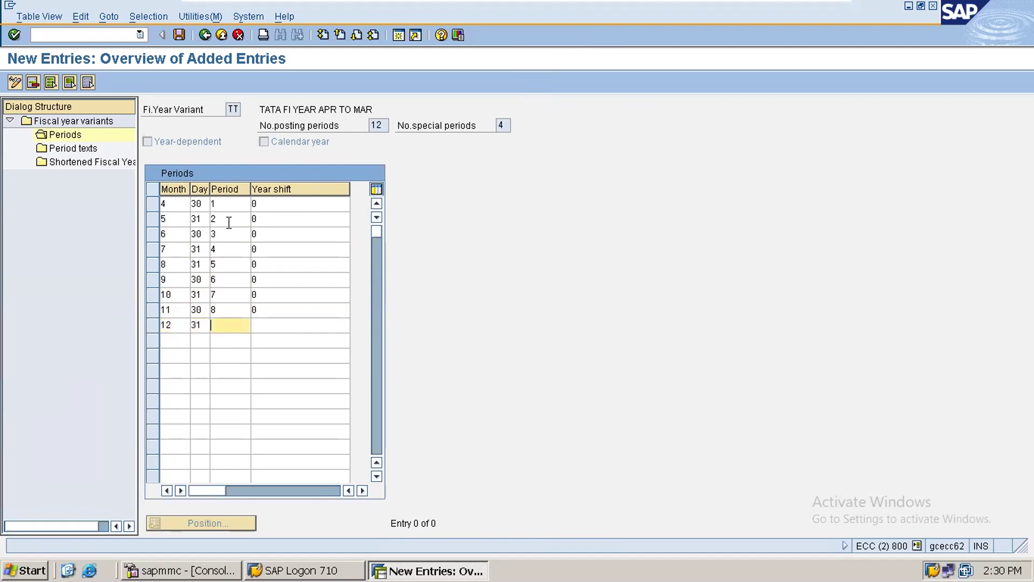
pyautogui.write('9')
pyautogui.press('Tab')
pyautogui.write('0')
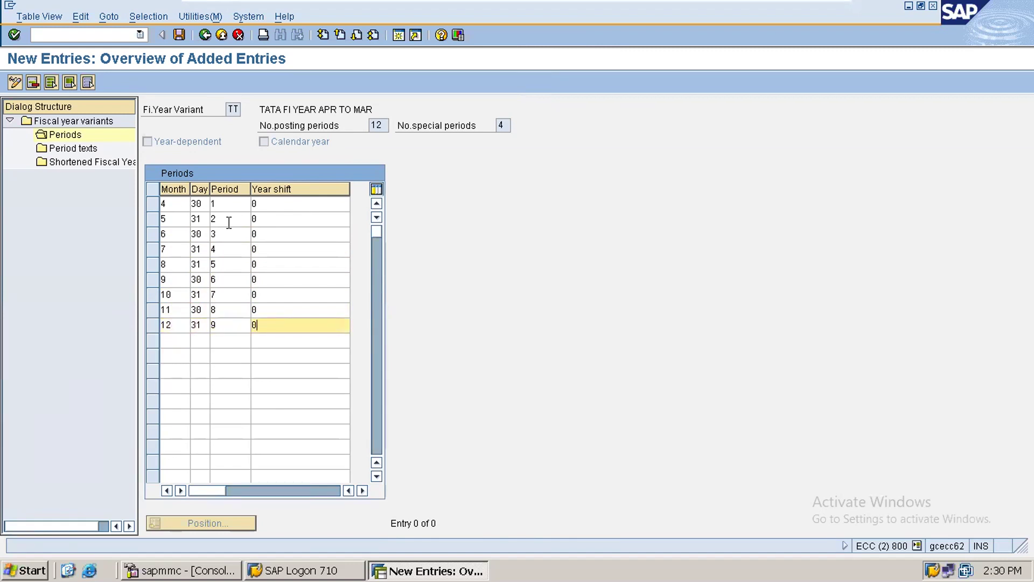
pyautogui.press('Tab')
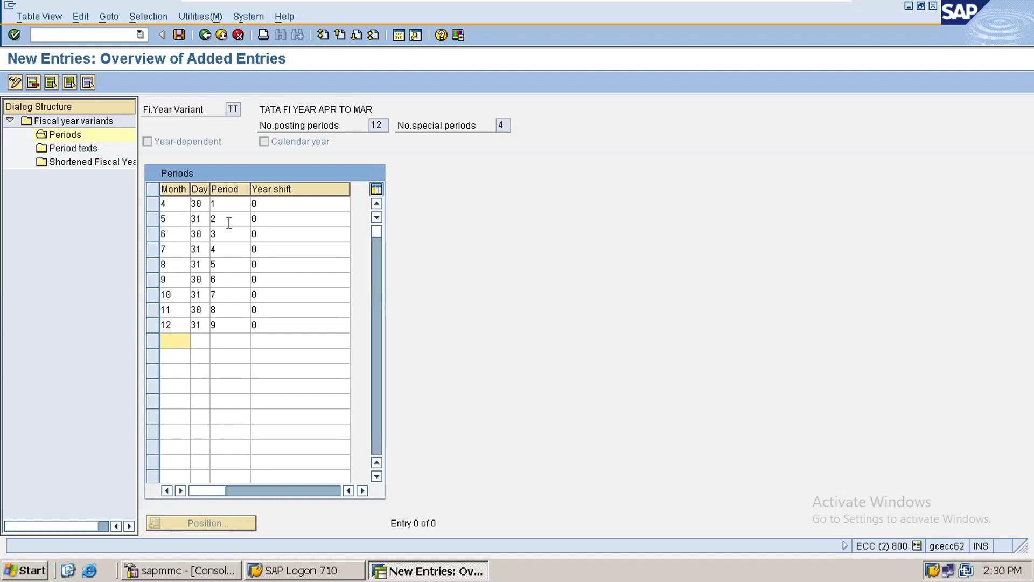
# Step: Enter the tenth period row with month 1, day 31, period 10 and year shift -1
pyautogui.write('1')
pyautogui.press('Tab')
pyautogui.write('31')
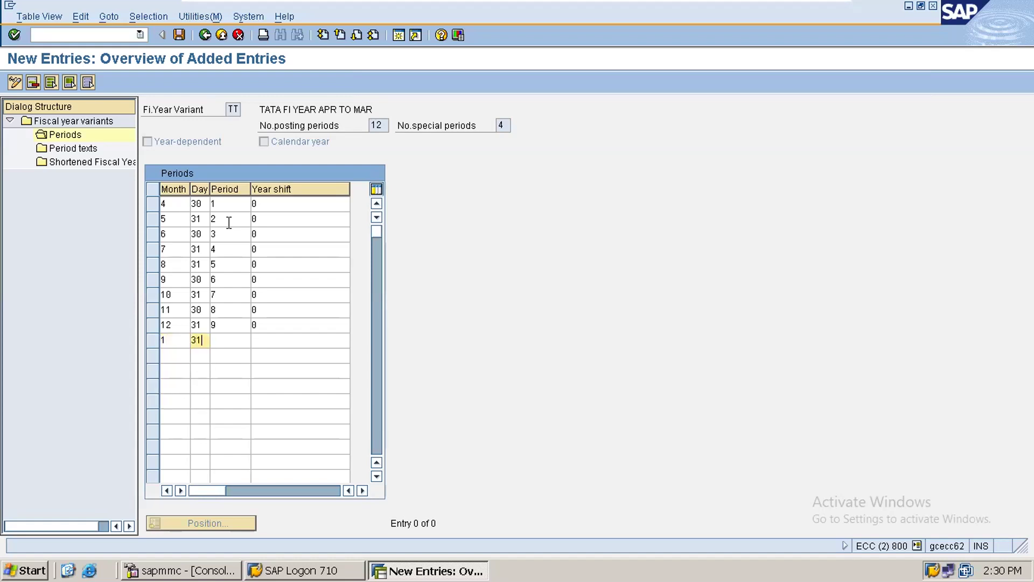
pyautogui.press('Tab')
pyautogui.write('10')
pyautogui.press('Tab')
pyautogui.write('-1')
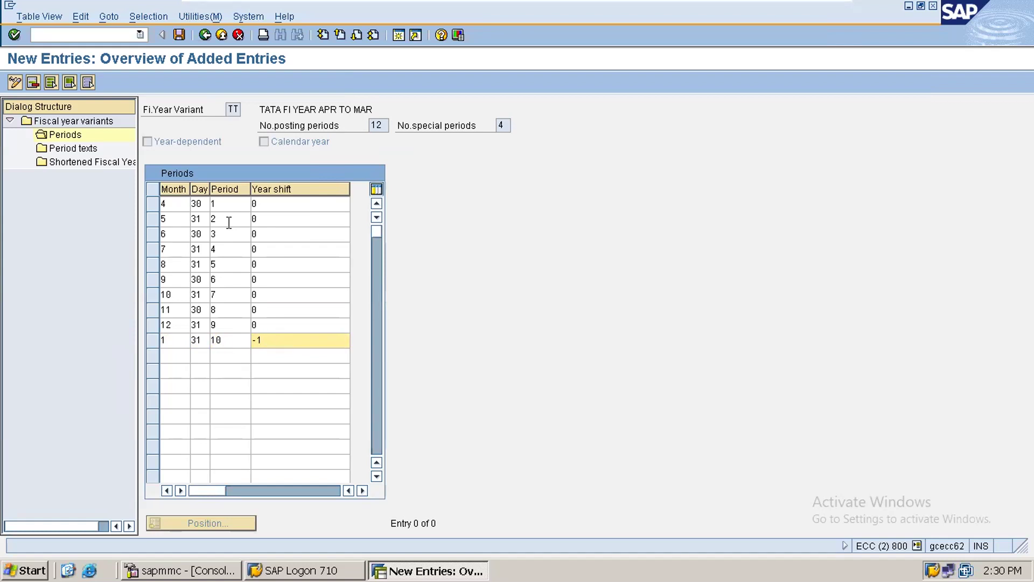
pyautogui.press('Tab')
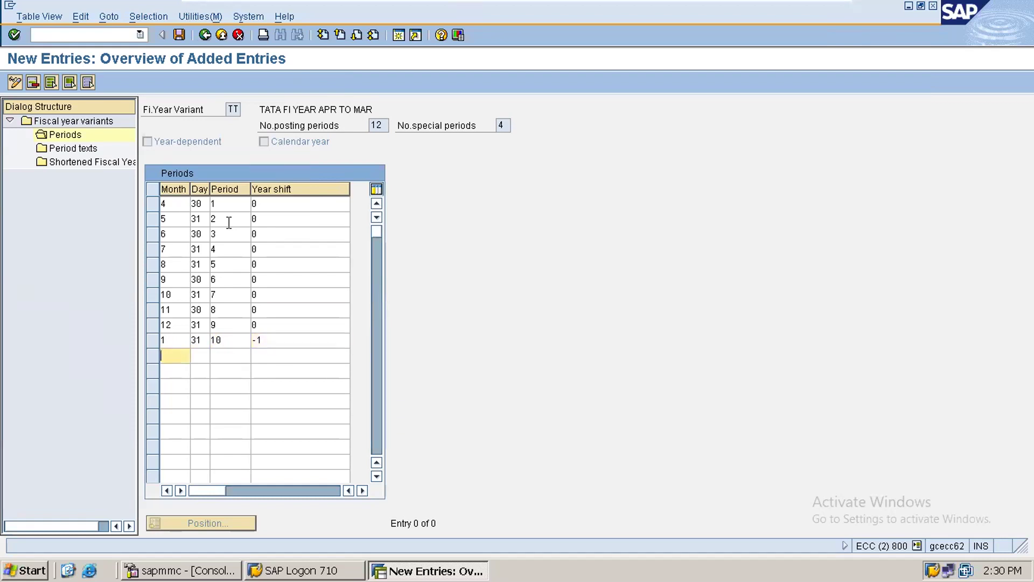
# Step: Enter the eleventh period row with month 2, day 28, period 11 and year shift -1
pyautogui.write('2')
pyautogui.press('Tab')
pyautogui.write('28')
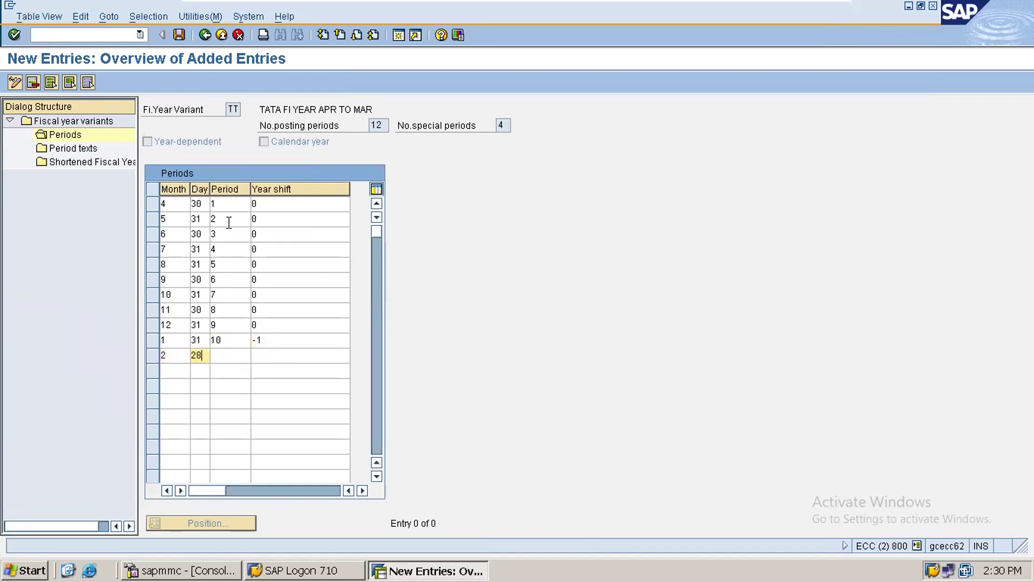
pyautogui.press('Tab')
pyautogui.write('11')
pyautogui.press('Tab')
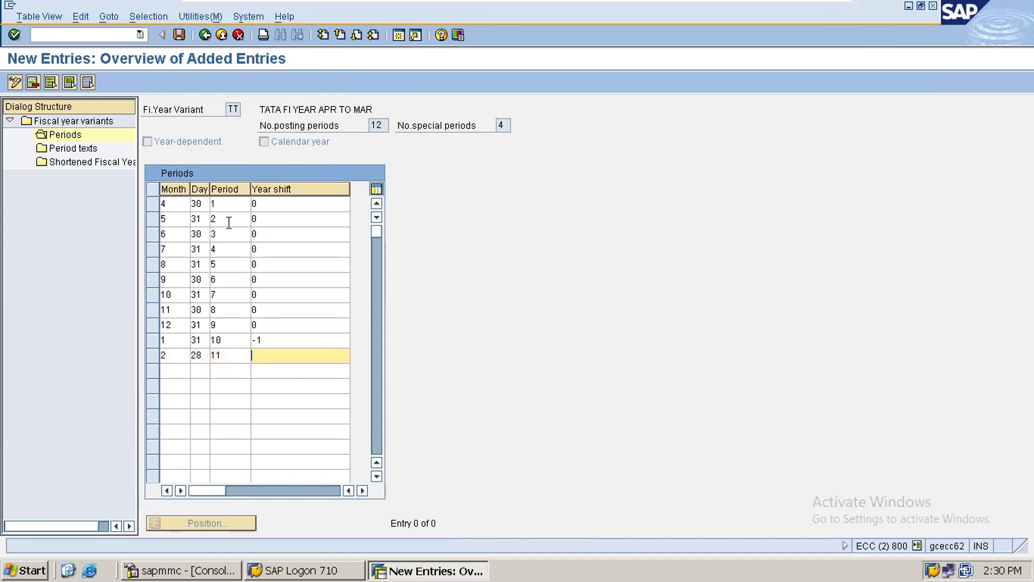
pyautogui.write('-1')
pyautogui.press('Tab')
# Step: Enter the twelfth period row with month 3, day 31, period 12 and year shift -1
pyautogui.write('3')
pyautogui.press('Tab')
pyautogui.write('31')
pyautogui.press('Tab')
pyautogui.write('1')
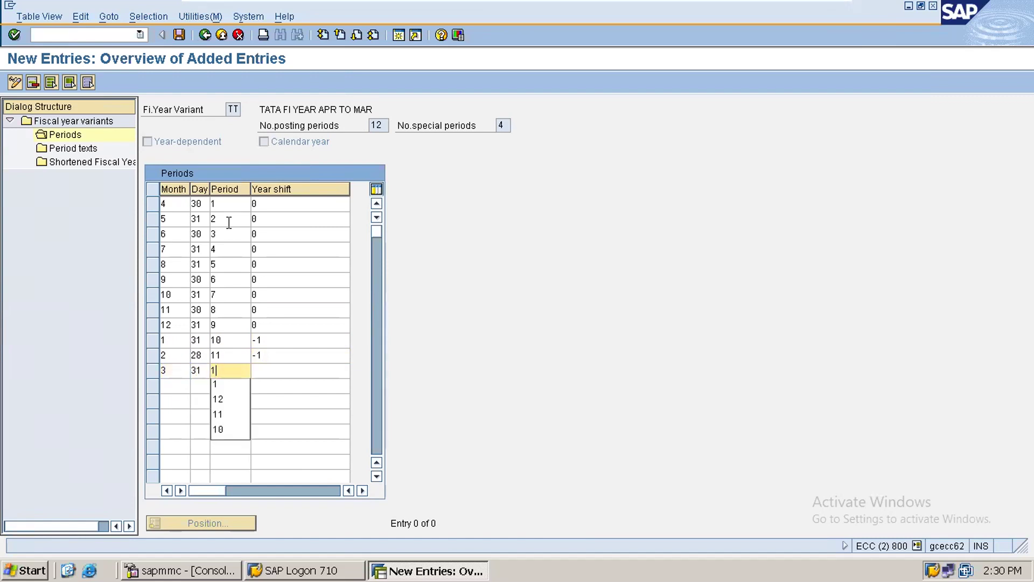
pyautogui.write('2')
pyautogui.press('Tab')
pyautogui.write('-1')
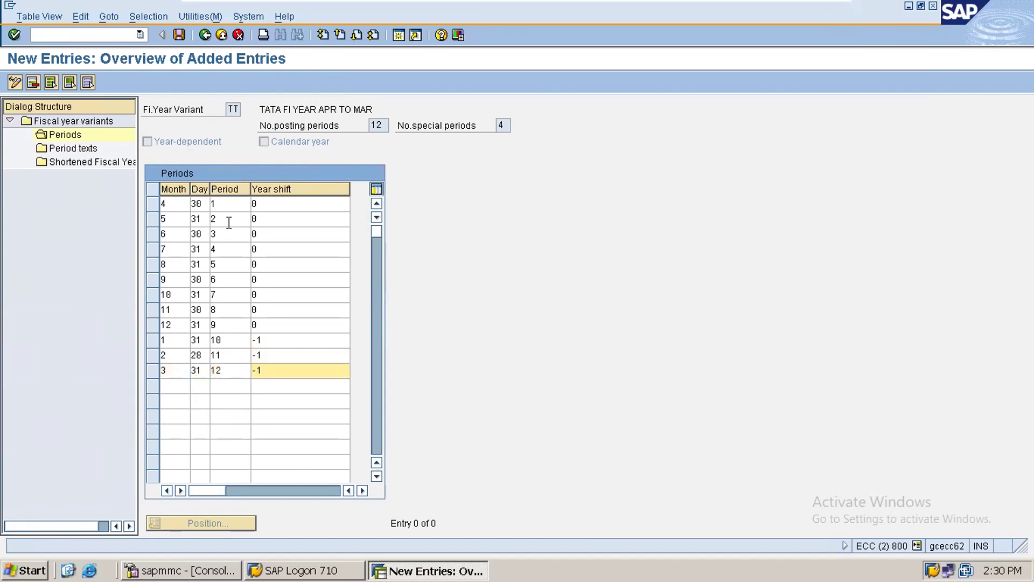
pyautogui.press('Tab')
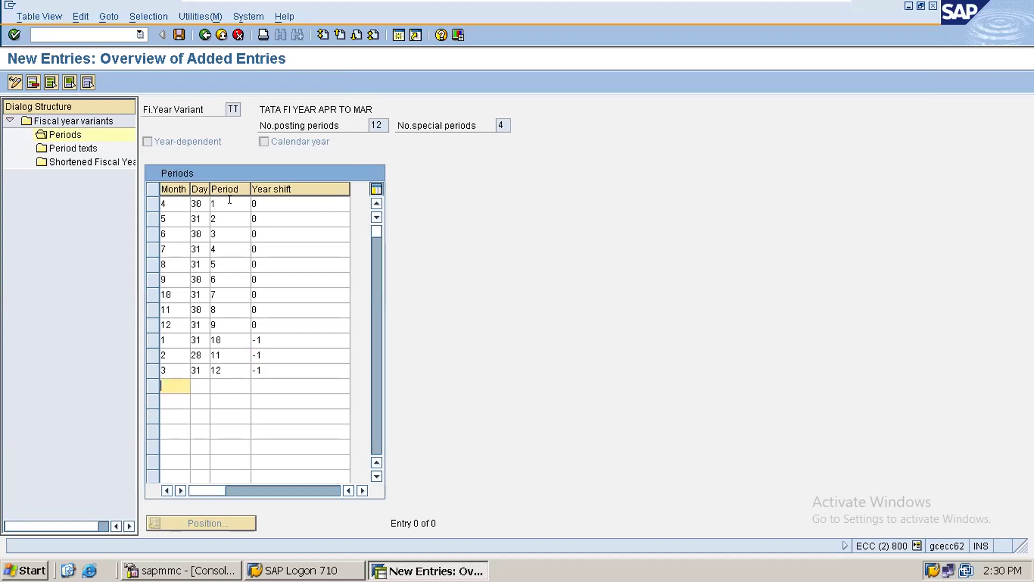
# Step: Save the periods of variant TT under customizing request ECCK900002 and return to the implementation guide
pyautogui.click(225, 364)
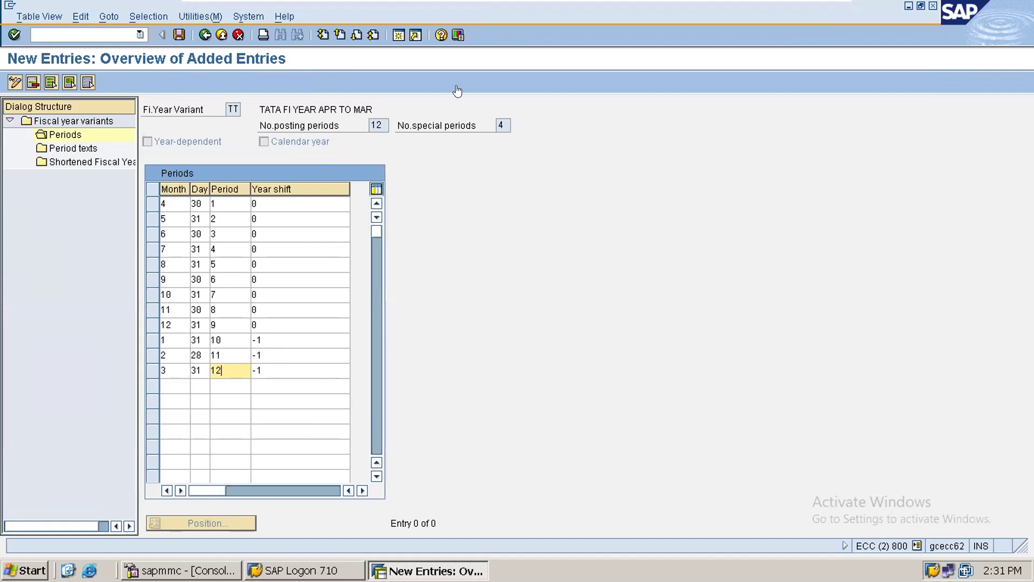
pyautogui.click(178, 35)
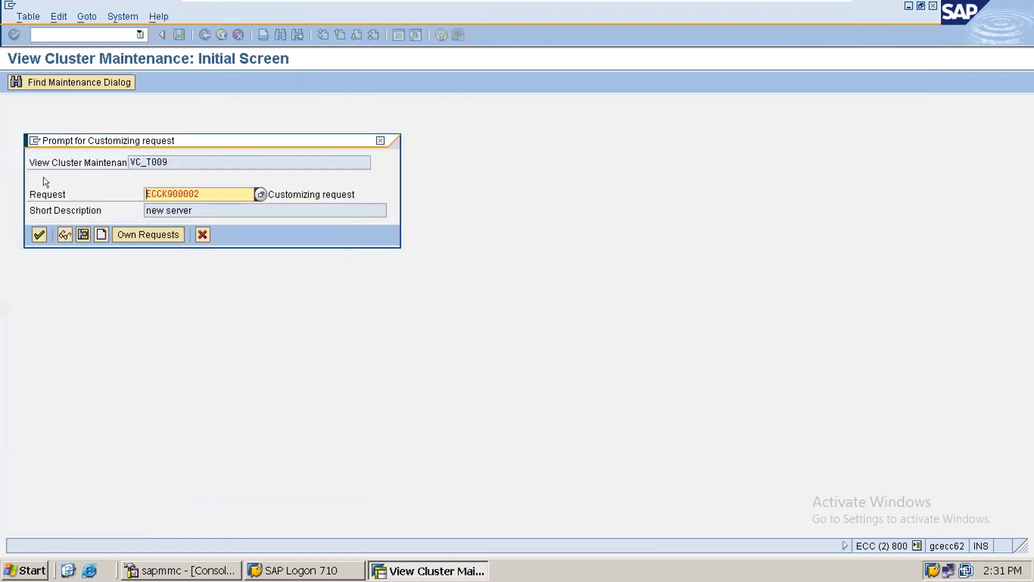
pyautogui.click(32, 236)
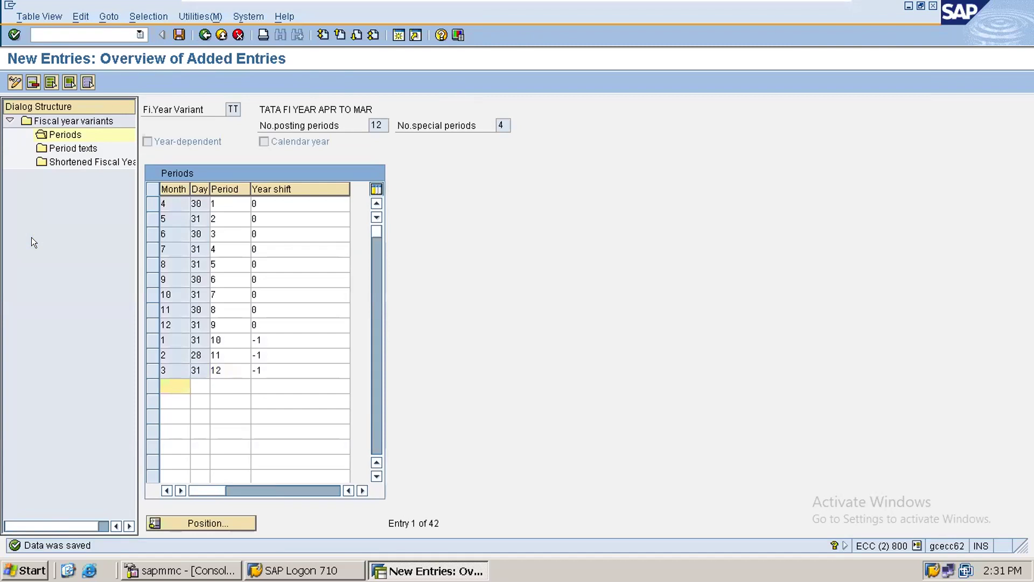
pyautogui.click(205, 35)
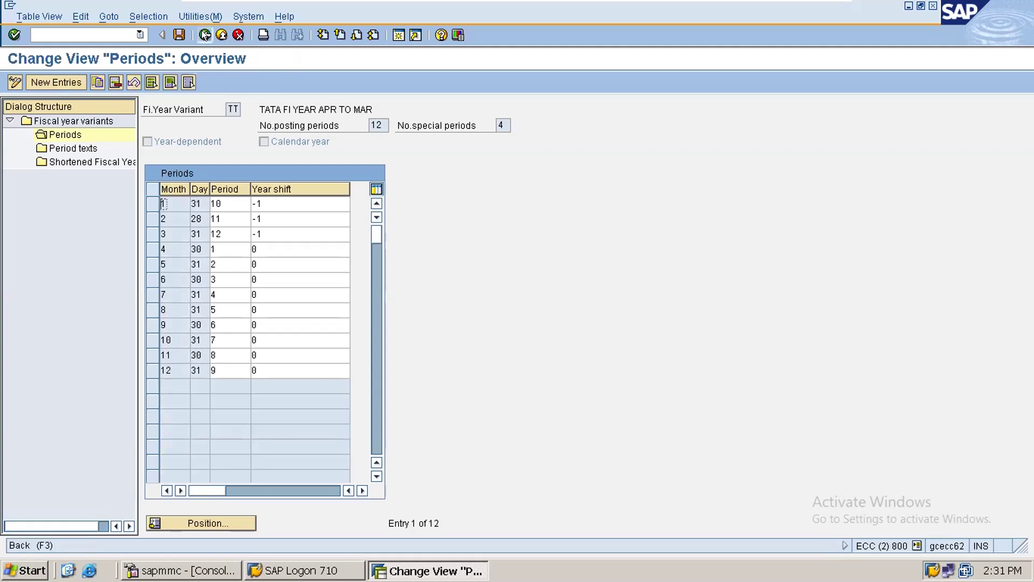
pyautogui.click(205, 35)
pyautogui.click(205, 36)
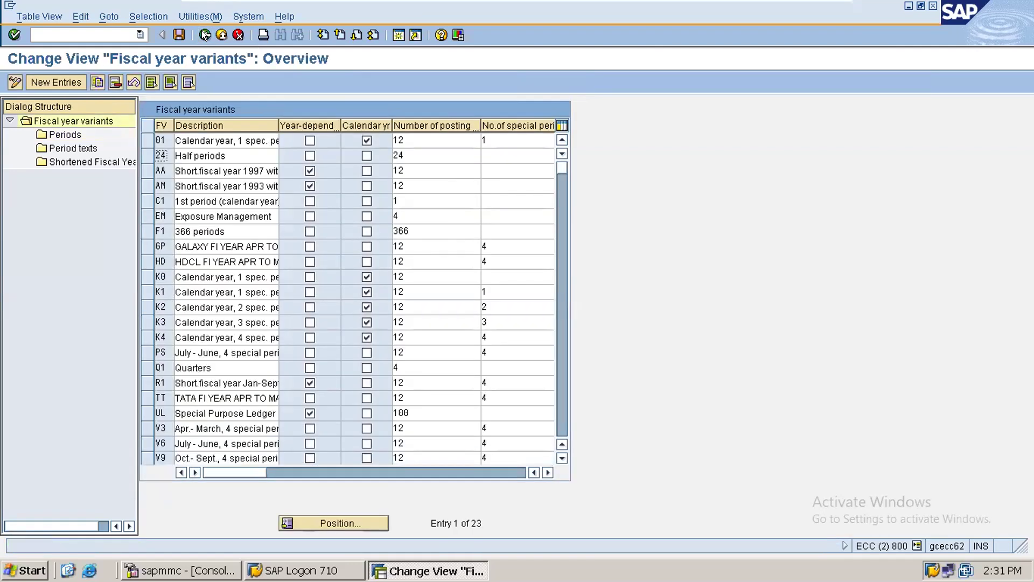
pyautogui.click(205, 36)
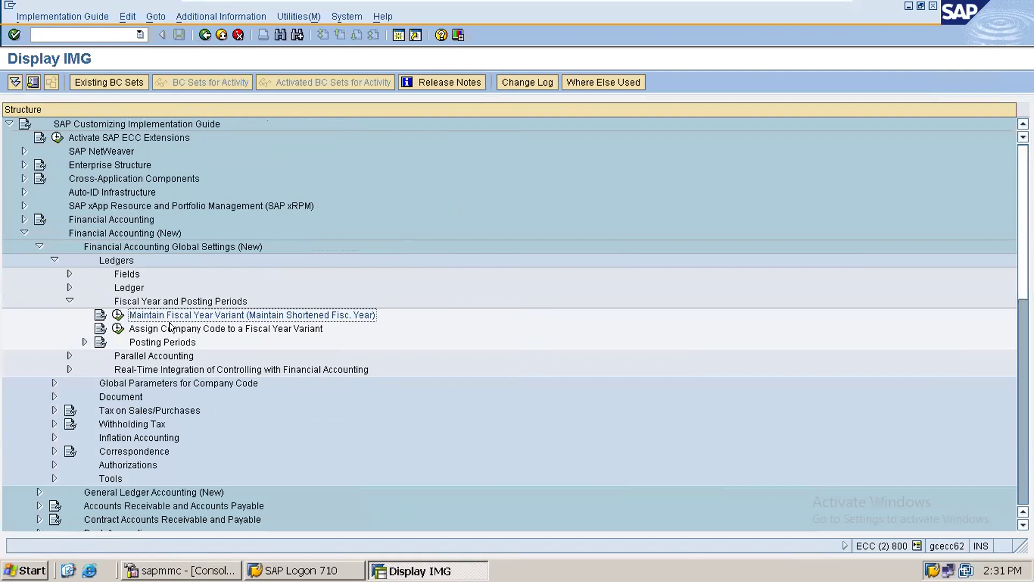
# Step: Open the activity Assign Company Code to a Fiscal Year Variant and position the list at company code TTMR
pyautogui.click(179, 328)
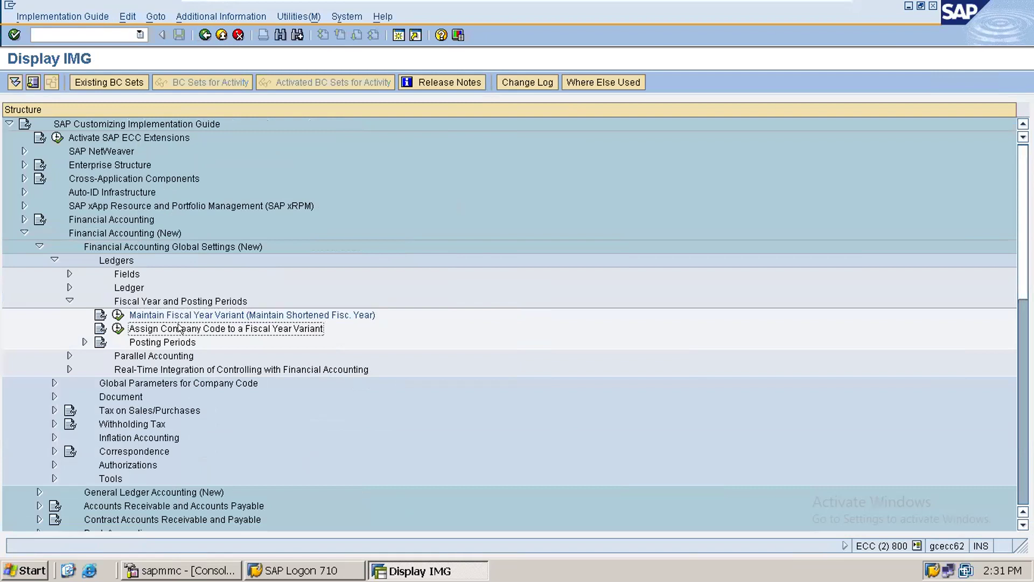
pyautogui.click(118, 328)
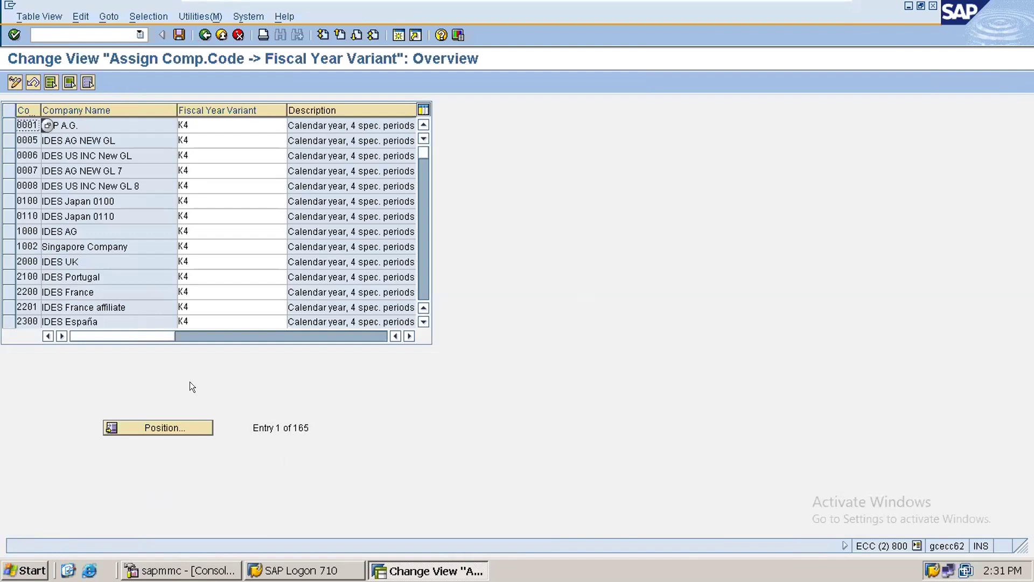
pyautogui.click(187, 425)
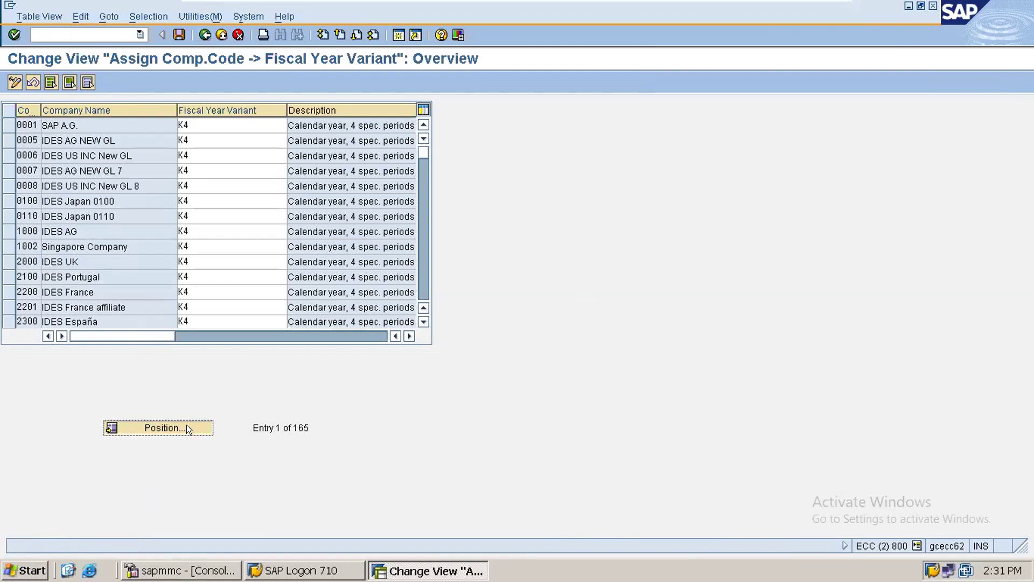
pyautogui.write('TTMR')
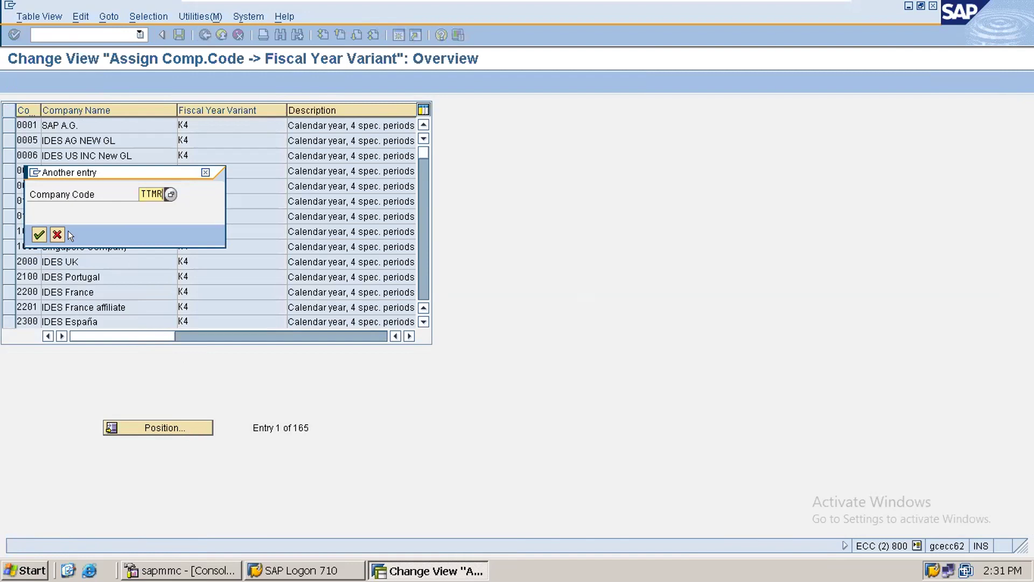
pyautogui.click(38, 234)
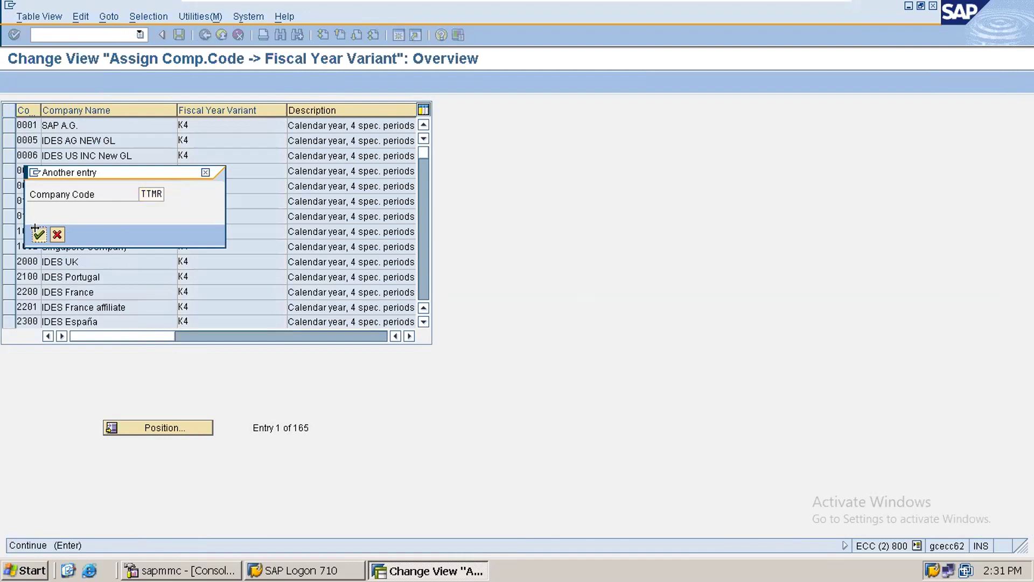
# Step: Assign fiscal year variant TT to company code TTMR TATA MOTORS and validate the entry
pyautogui.click(215, 122)
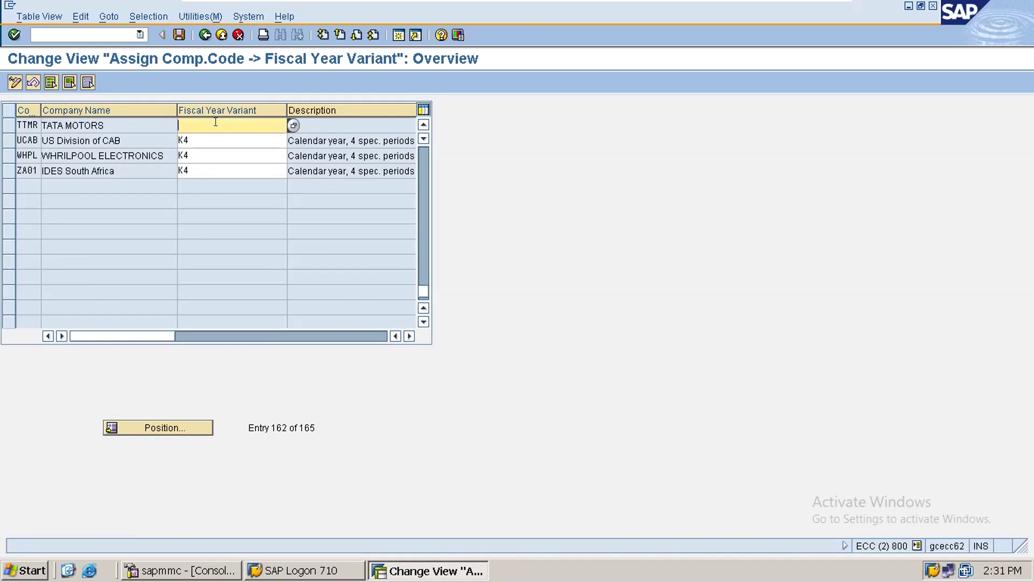
pyautogui.write('TT')
pyautogui.click(16, 35)
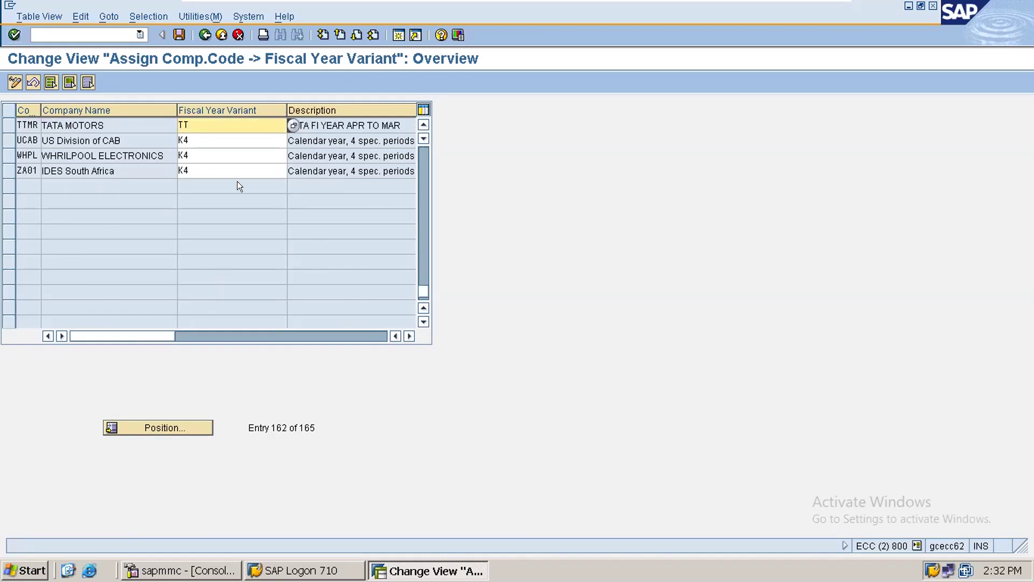
pyautogui.click(249, 140)
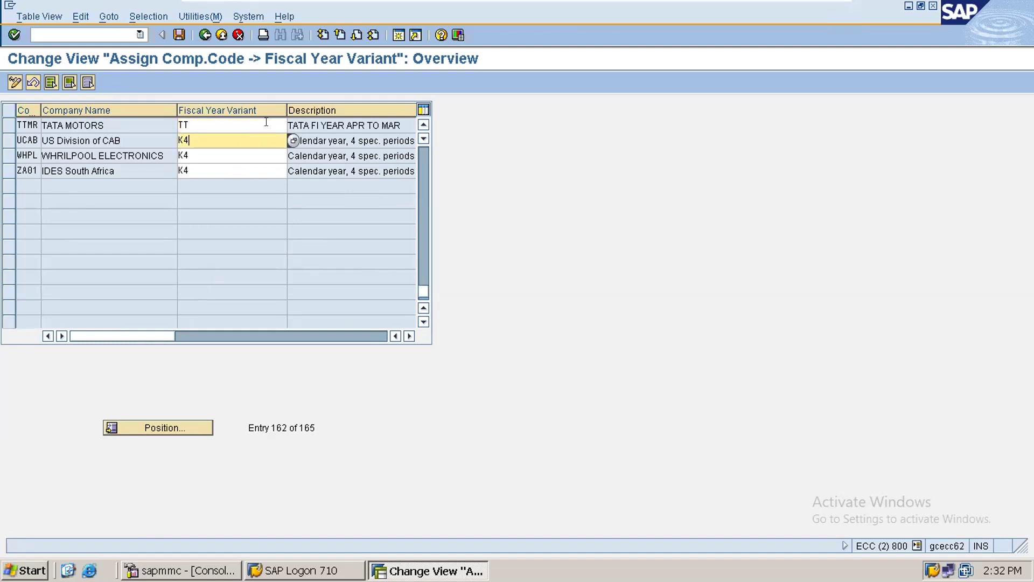
pyautogui.click(266, 121)
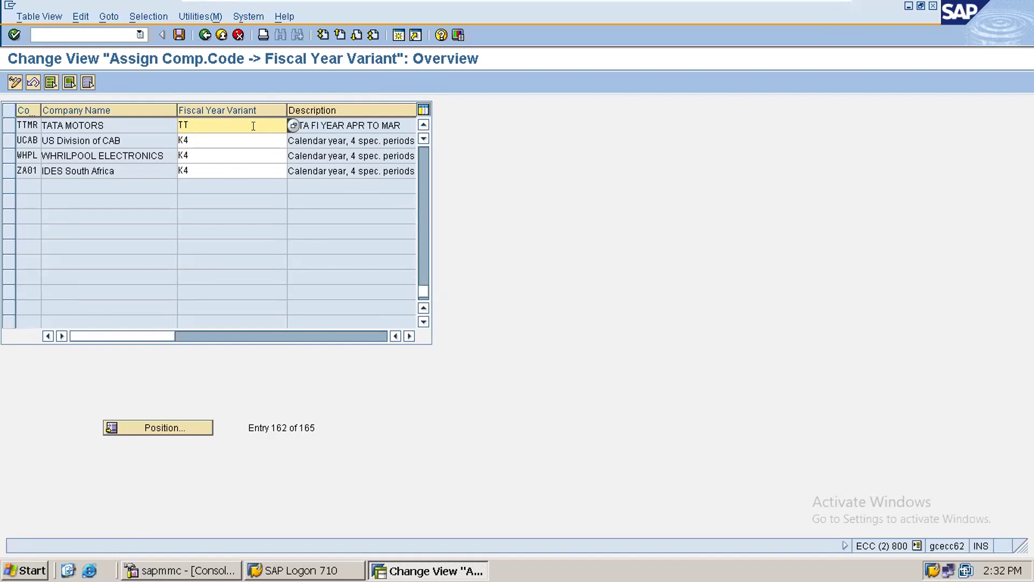
# Step: Widen the company code column and save the fiscal year variant assignment under customizing request ECCK900002
pyautogui.moveTo(41, 109); pyautogui.dragTo(67, 108)
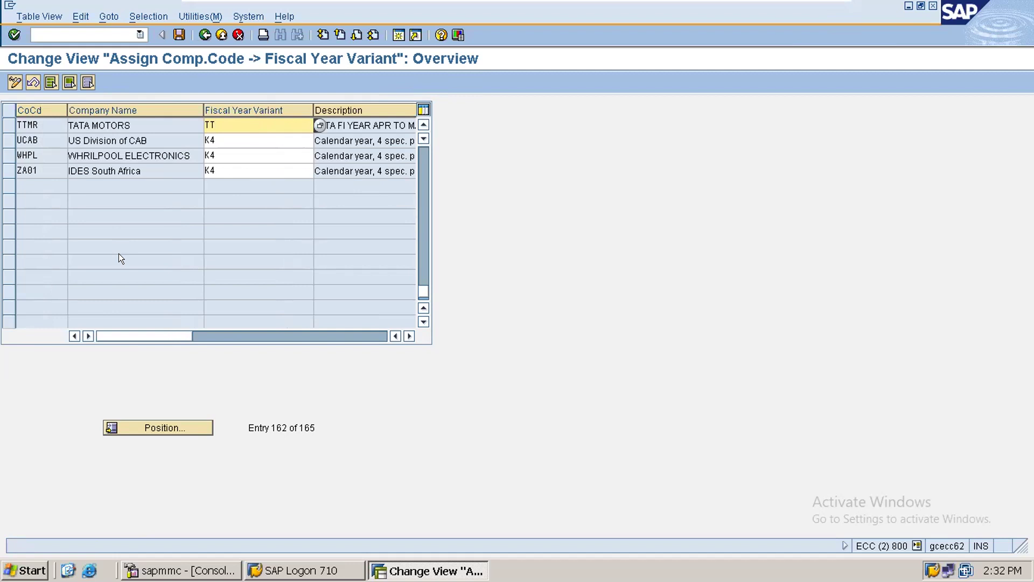
pyautogui.click(178, 34)
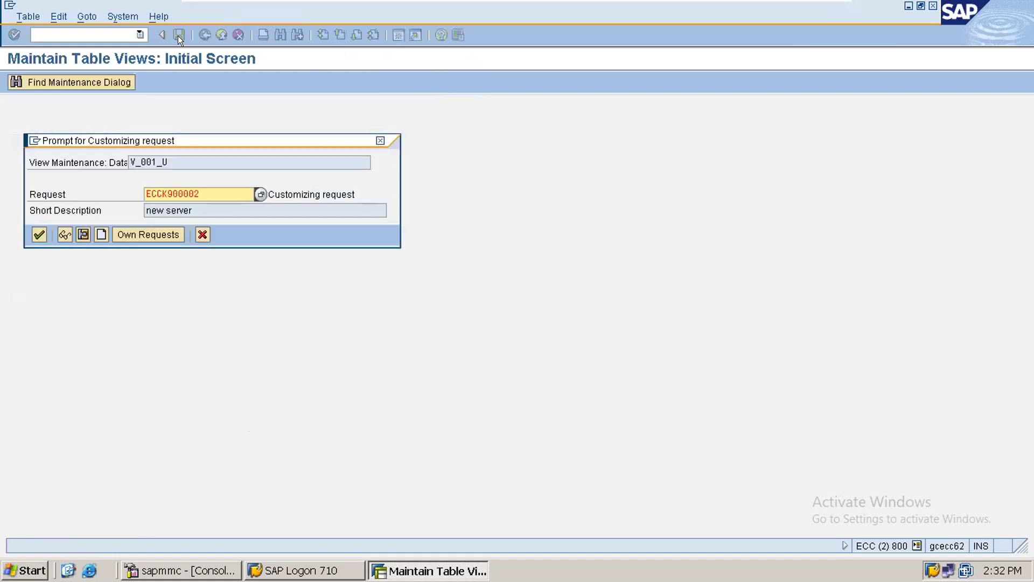
pyautogui.click(39, 235)
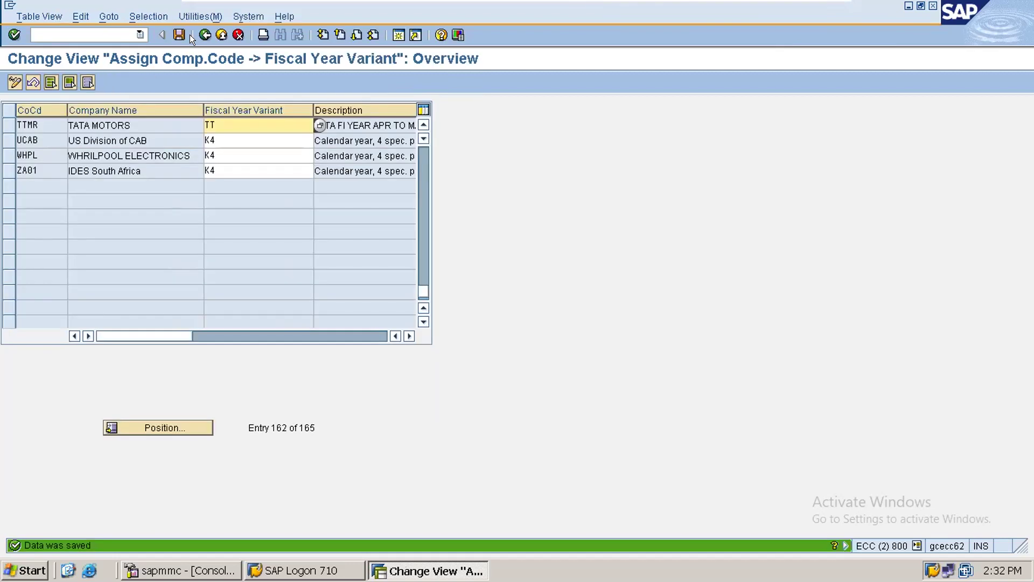
# Step: Return to the implementation guide and collapse the Fiscal Year and Posting Periods and Ledgers nodes
pyautogui.press('F3')
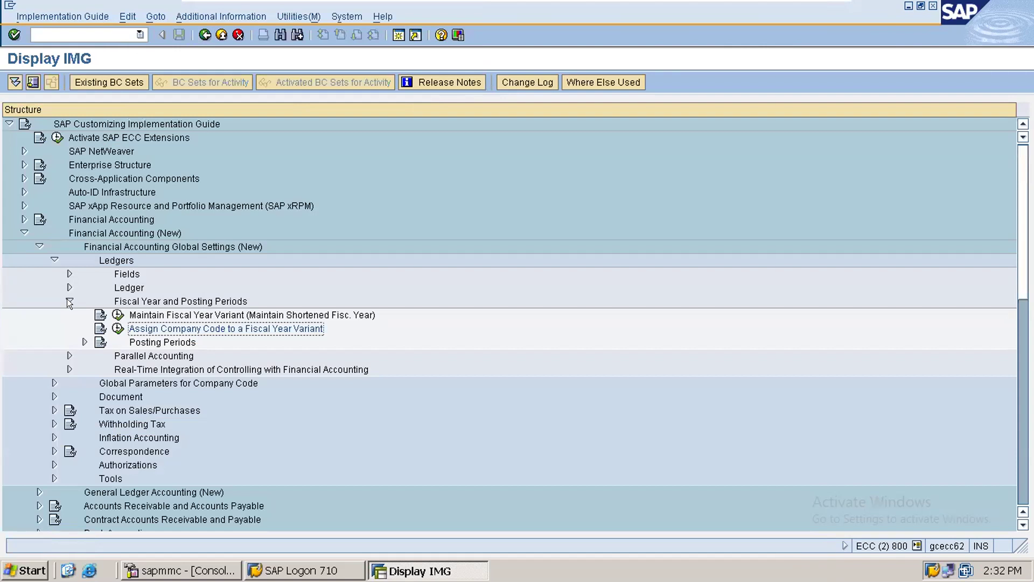
pyautogui.click(67, 300)
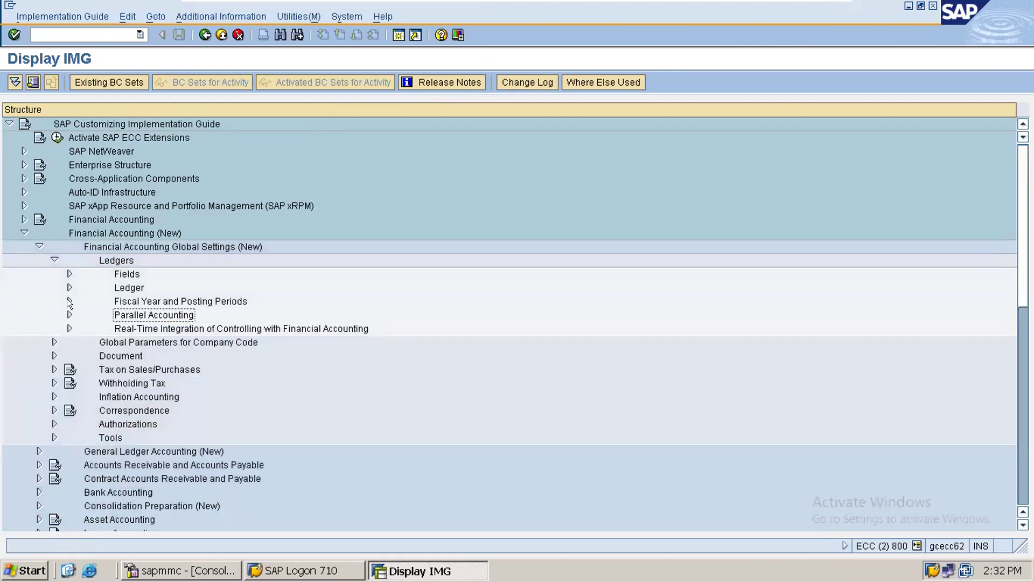
pyautogui.click(49, 260)
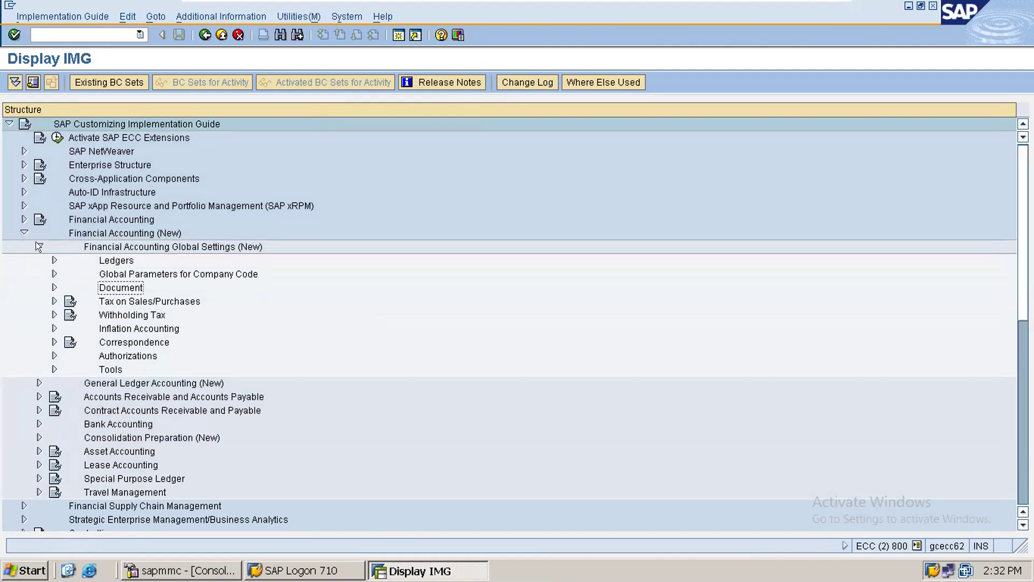
# Step: Open the activity Define Account Group under General Ledger Accounting (New), Master Data, G/L Accounts, Preparations
pyautogui.click(38, 246)
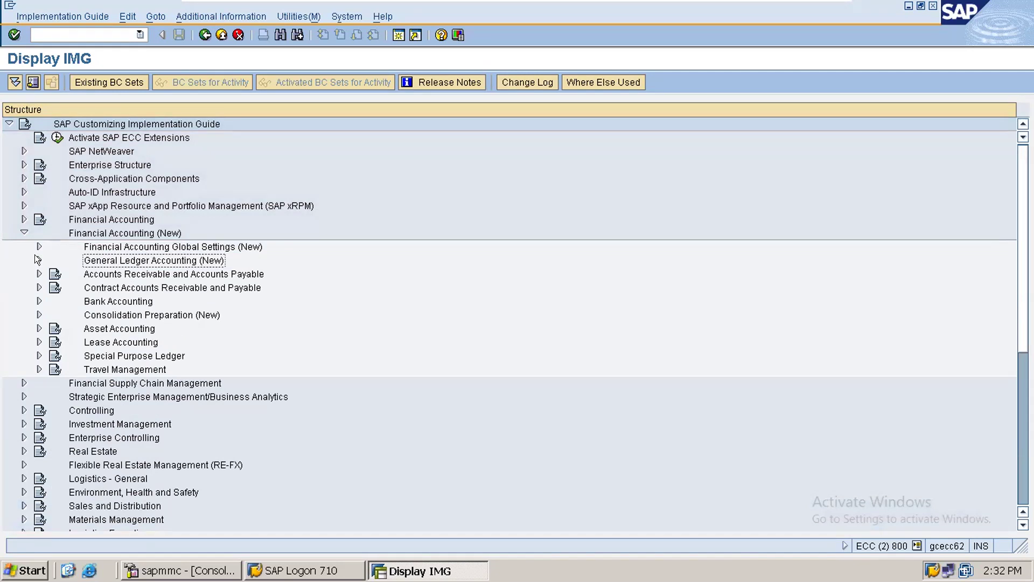
pyautogui.click(39, 260)
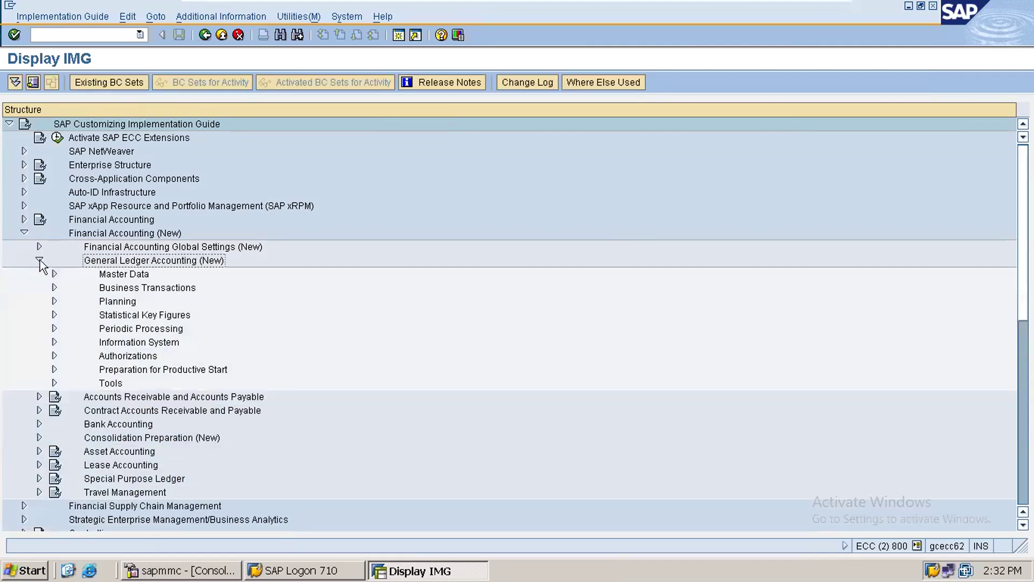
pyautogui.click(53, 273)
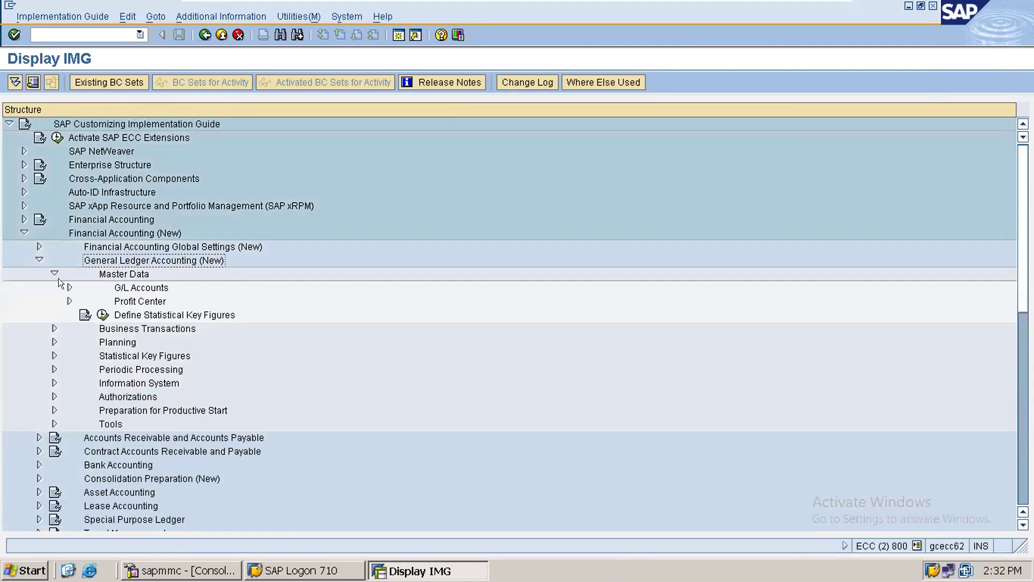
pyautogui.click(69, 287)
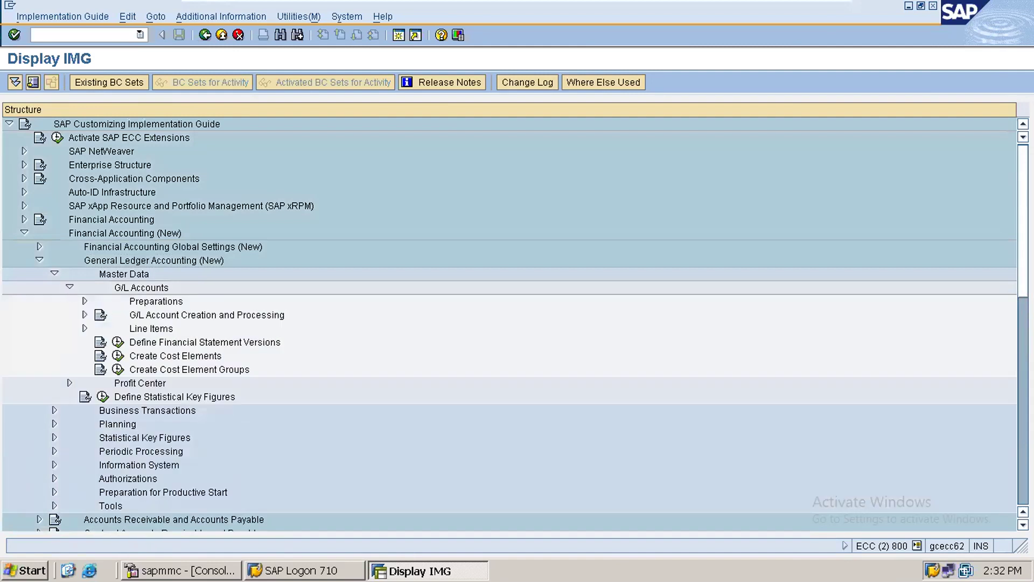
pyautogui.click(84, 300)
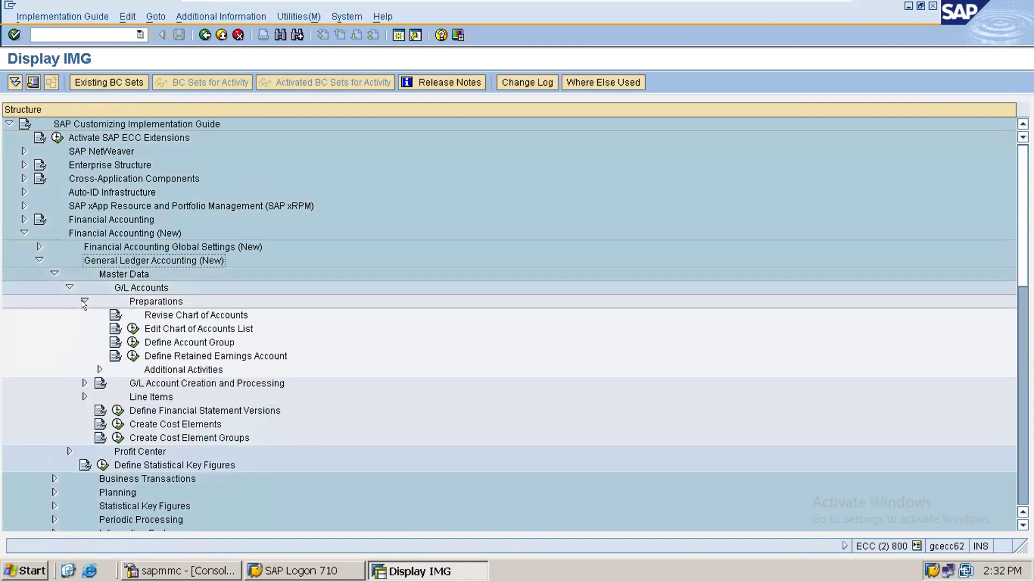
pyautogui.click(132, 345)
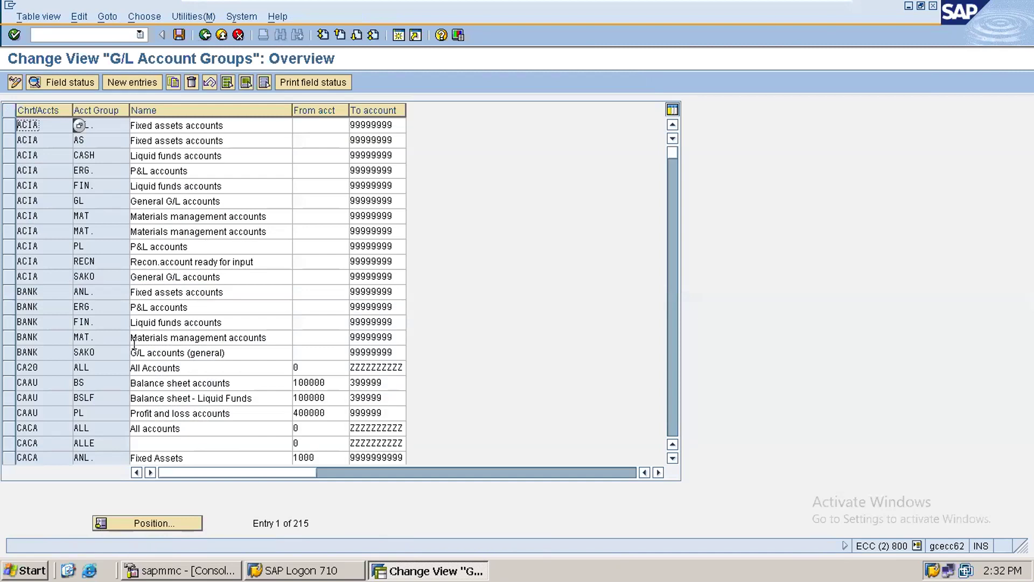
# Step: Position the G/L account groups list at chart of accounts HDCA and examine the CURRENT ASSETS group's name and account range
pyautogui.click(182, 520)
pyautogui.write('HDCA')
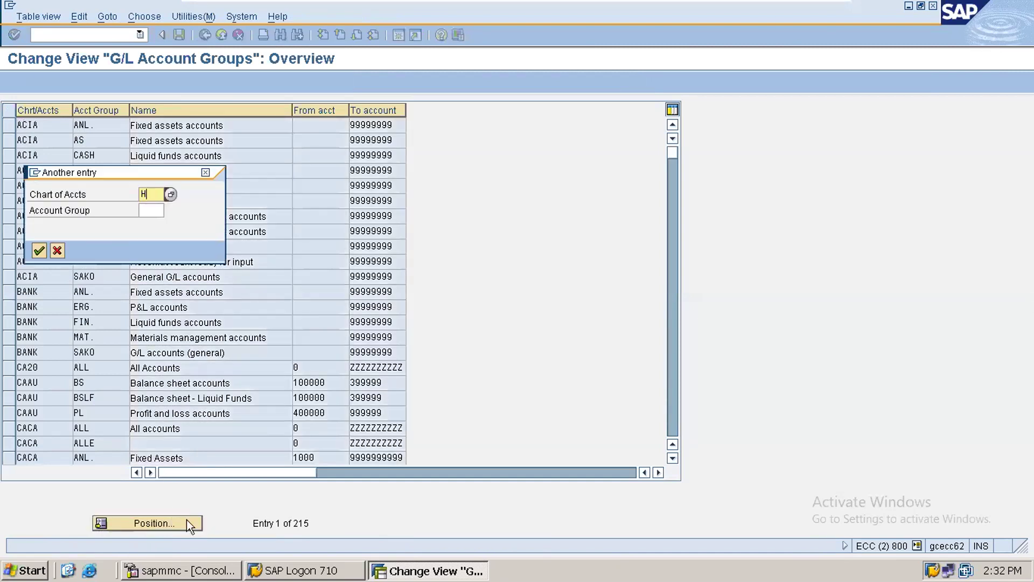
pyautogui.press('Return')
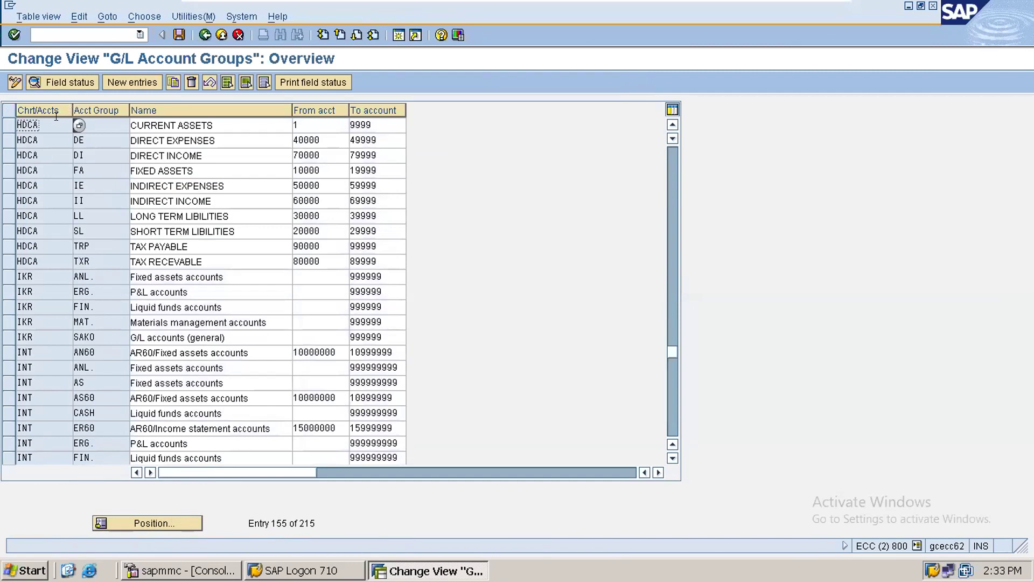
pyautogui.press('Tab')
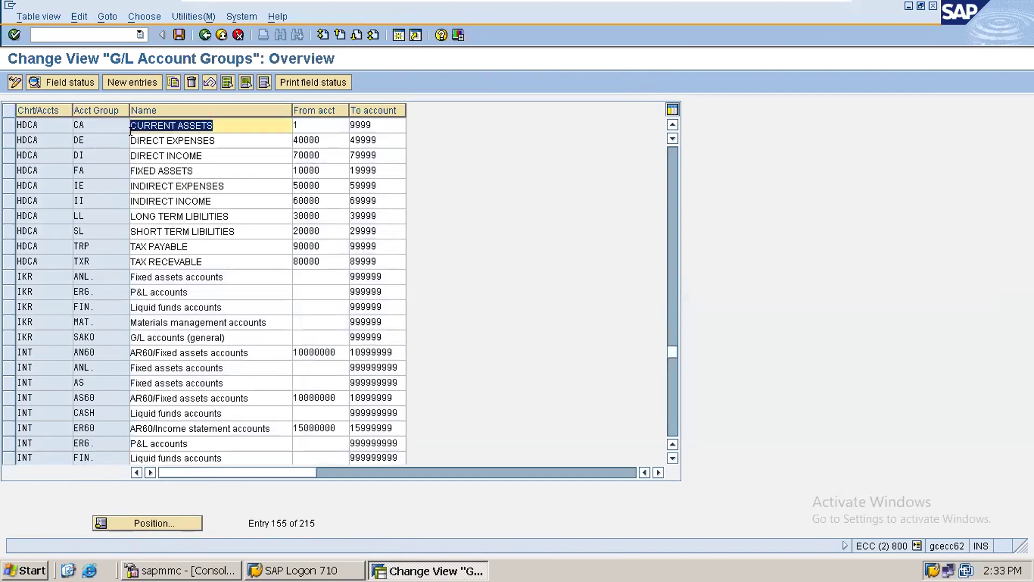
pyautogui.click(238, 120)
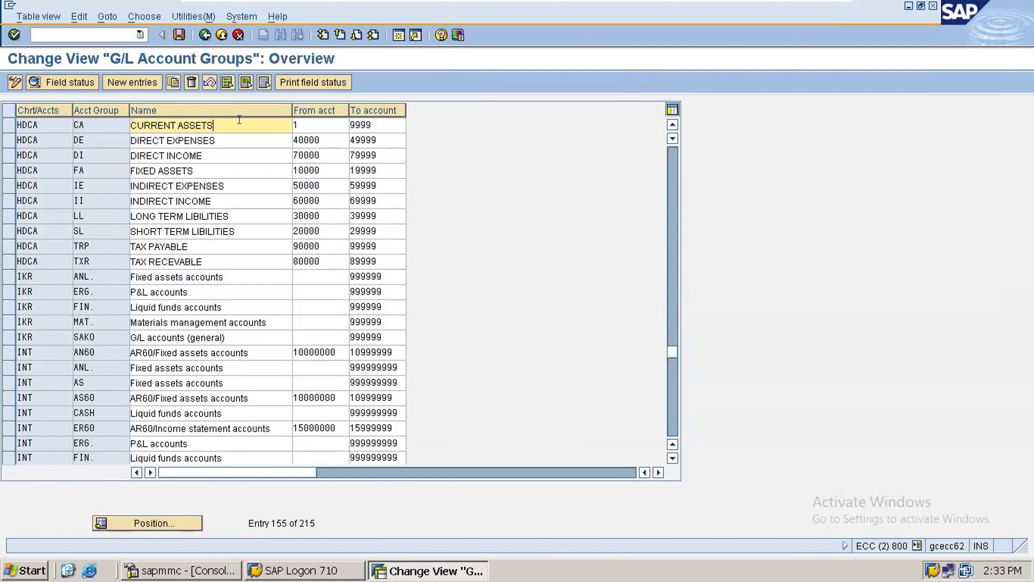
pyautogui.click(298, 121)
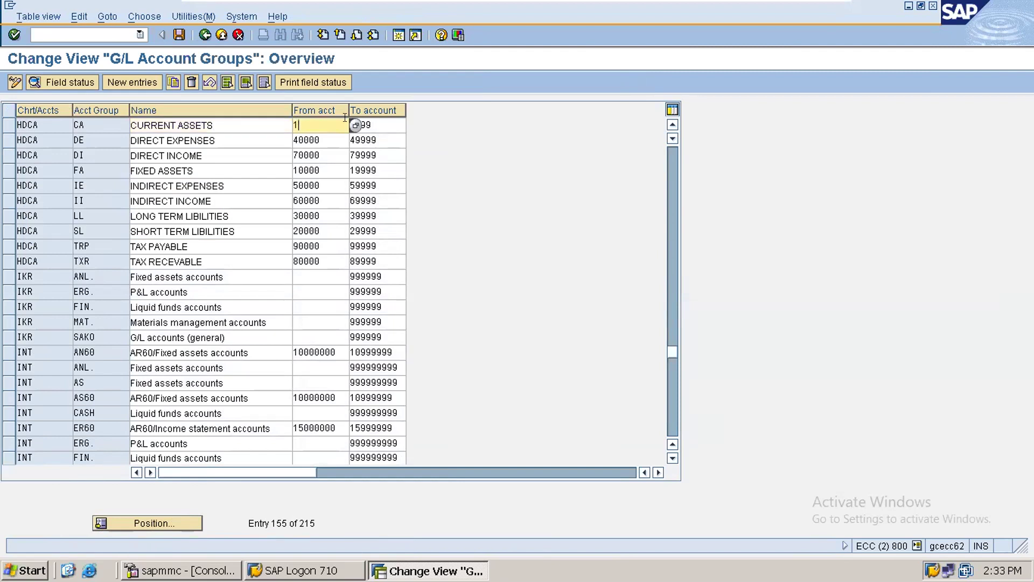
pyautogui.click(392, 122)
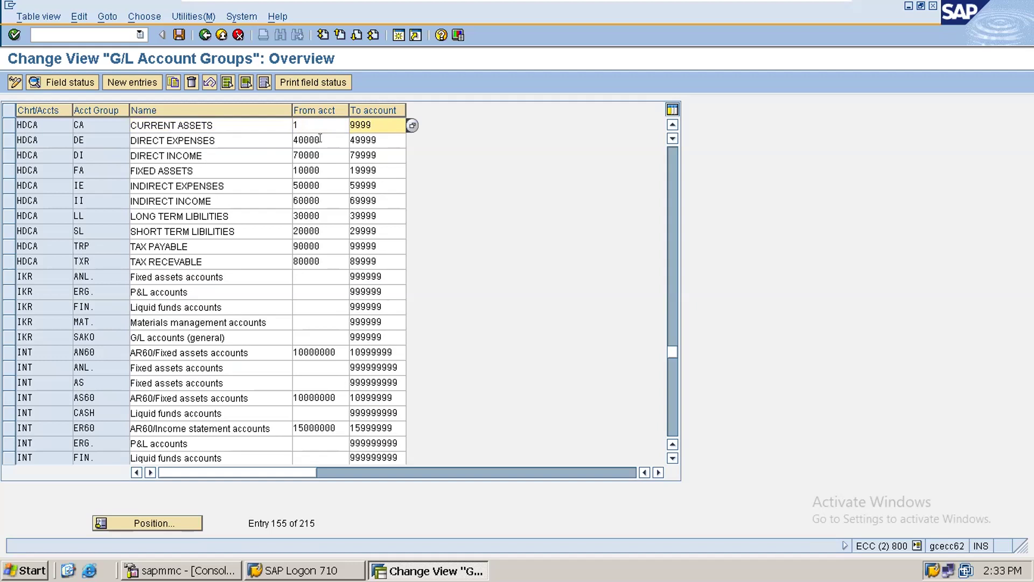
# Step: View the blank table for new account groups, then reposition the overview at chart of accounts HDCA
pyautogui.click(138, 81)
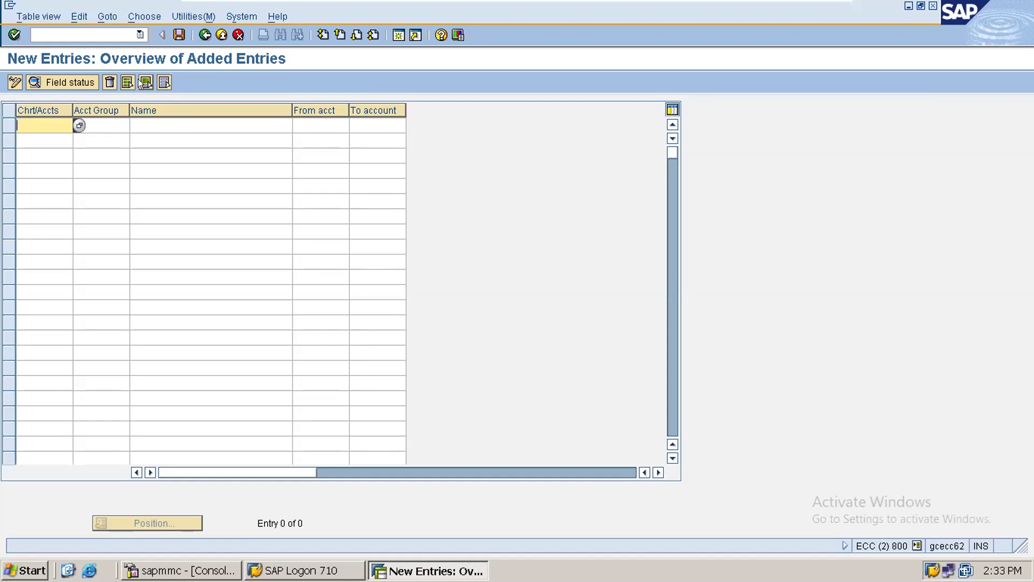
pyautogui.click(204, 36)
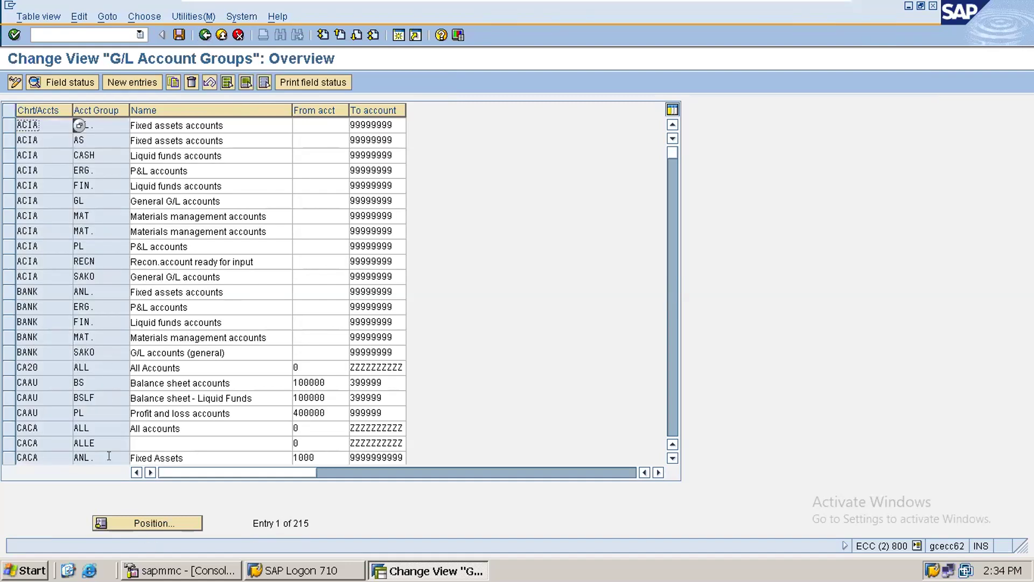
pyautogui.click(138, 519)
pyautogui.write('HDCA')
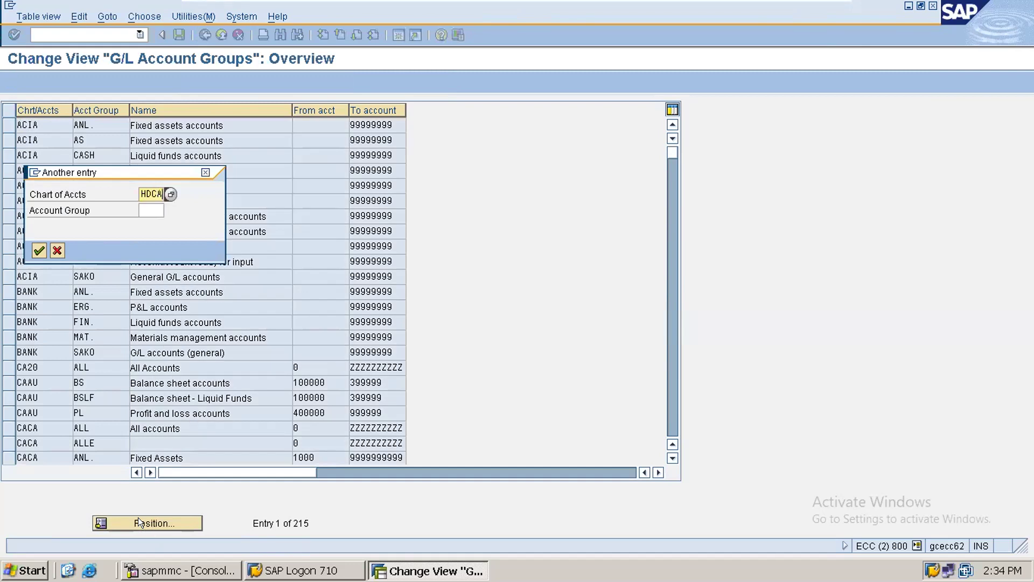
pyautogui.press('Return')
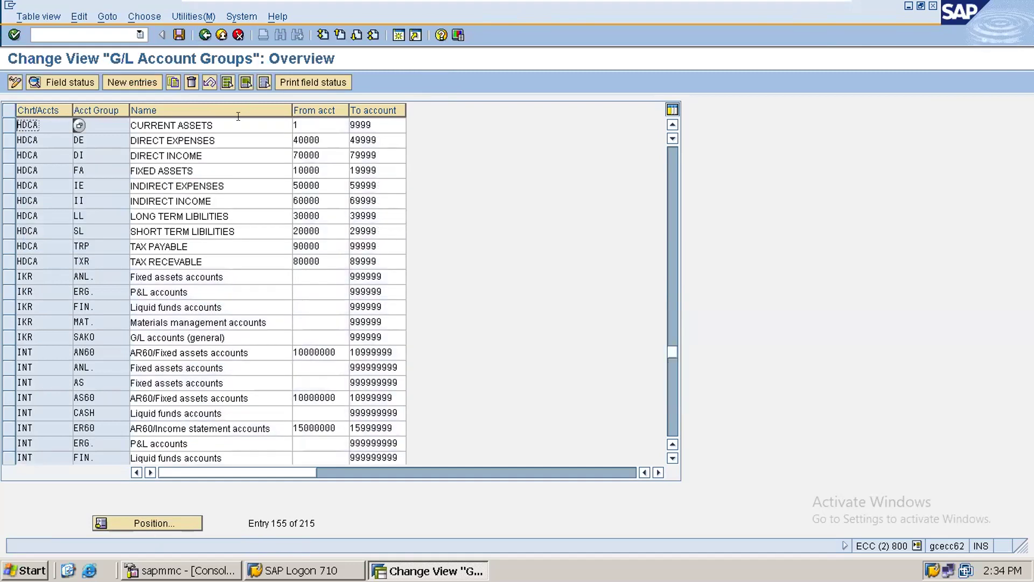
pyautogui.click(235, 123)
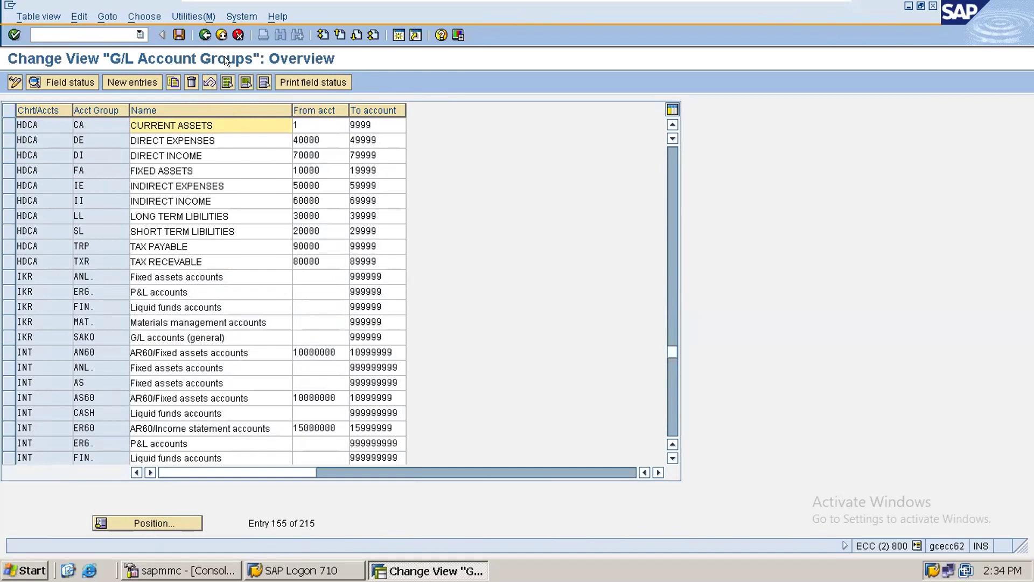
# Step: Leave the account group activity and the implementation guide, and start transaction FS00 for central G/L account maintenance
pyautogui.click(203, 34)
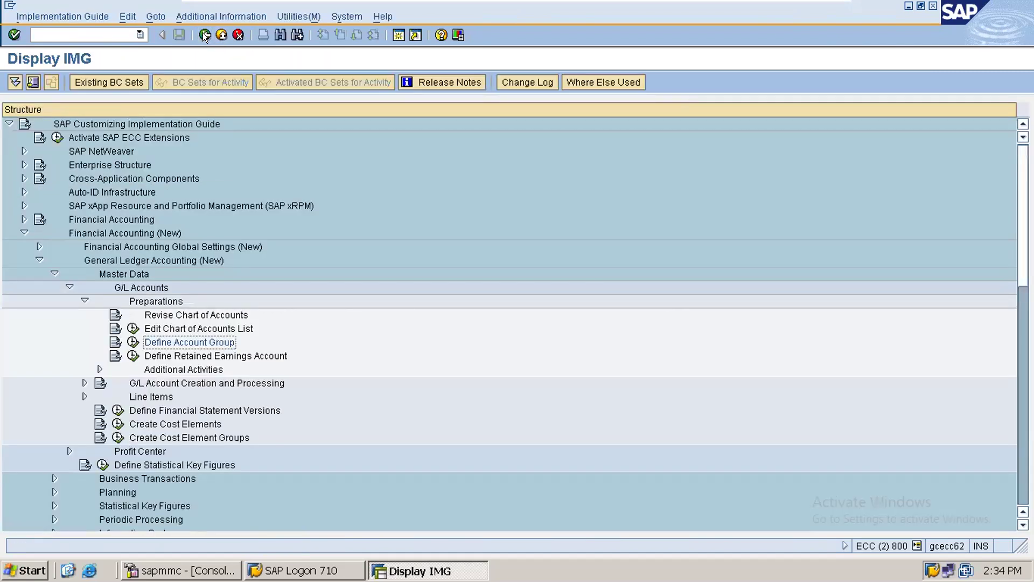
pyautogui.click(203, 34)
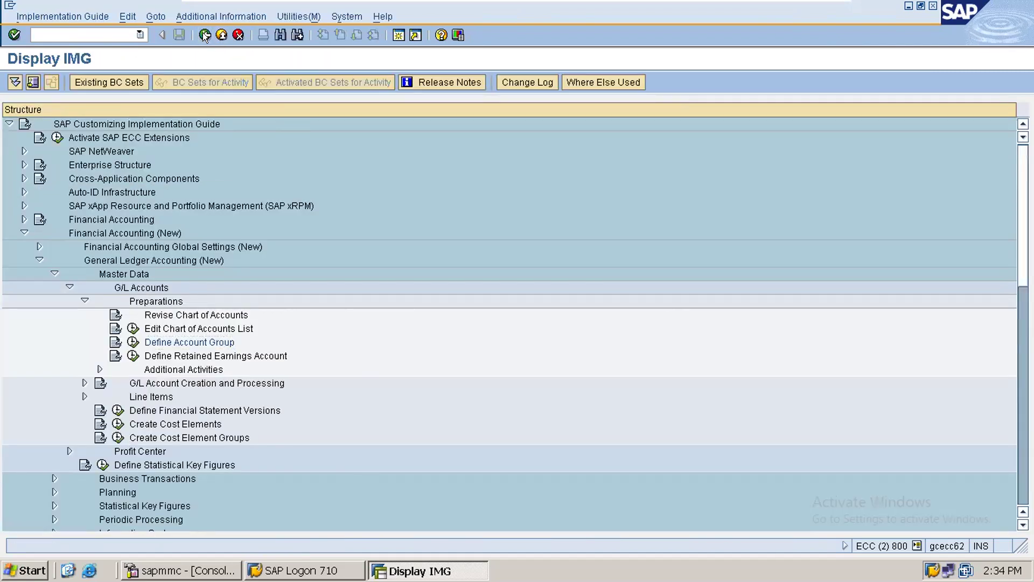
pyautogui.click(204, 34)
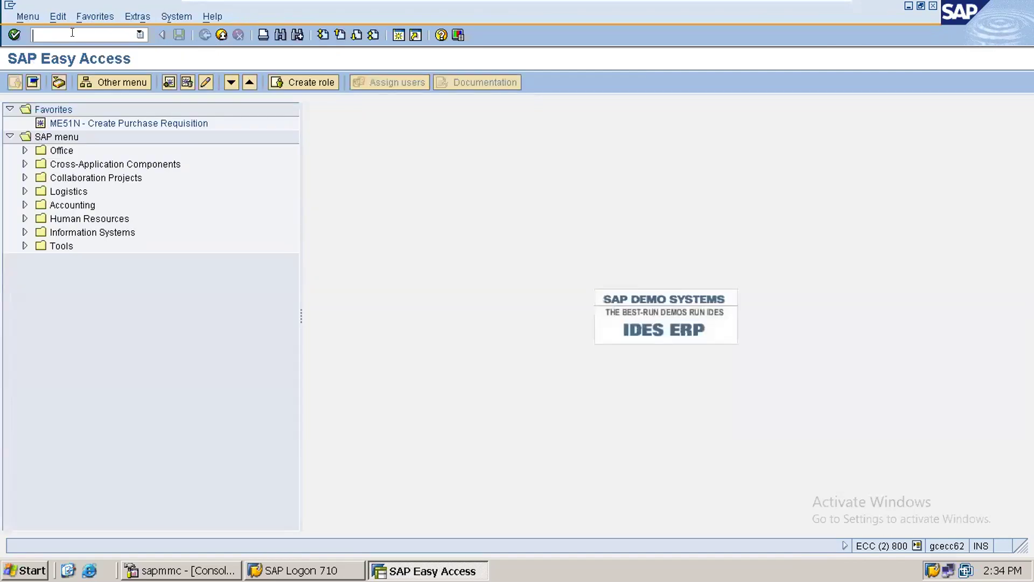
pyautogui.write('FS00')
pyautogui.press('Return')
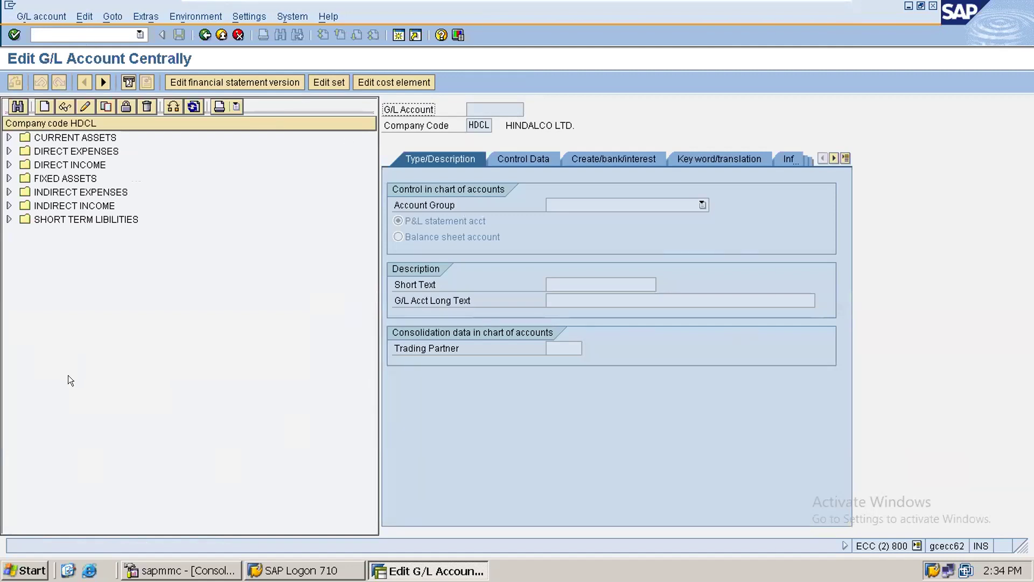
# Step: Examine the G/L accounts of company code HDCL in the CURRENT ASSETS, DIRECT EXPENSES and INDIRECT EXPENSES groups
pyautogui.click(9, 137)
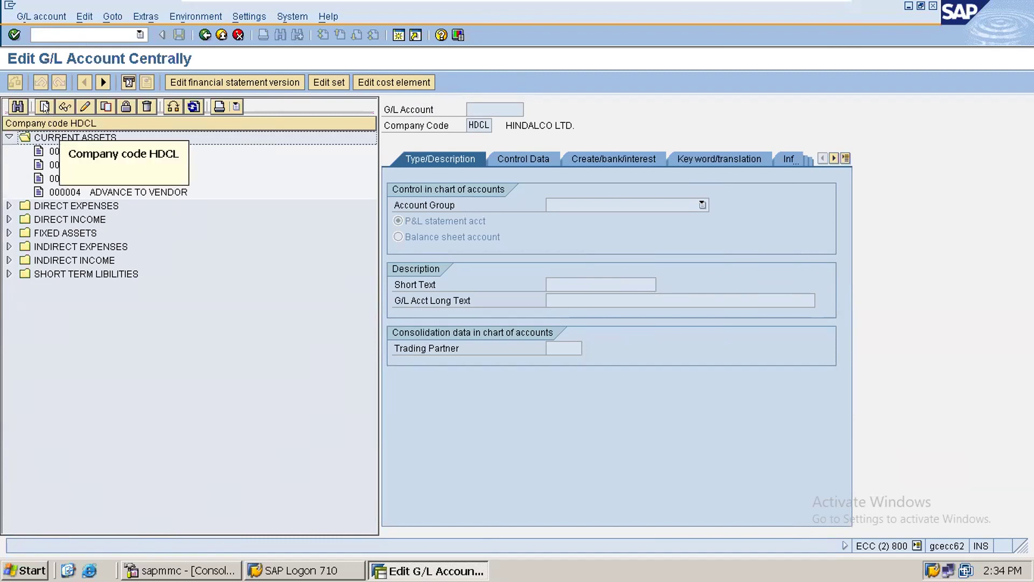
pyautogui.click(9, 138)
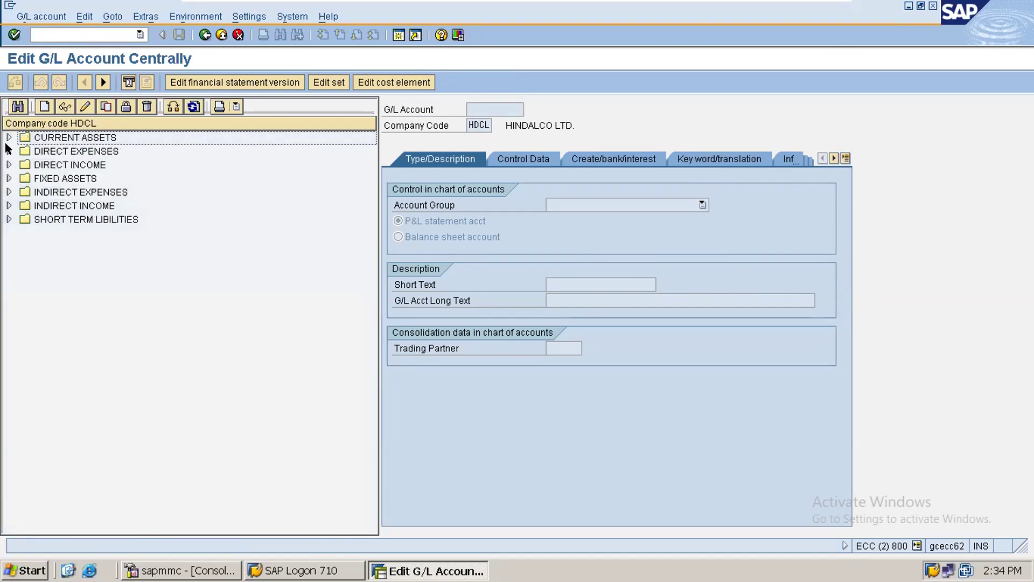
pyautogui.click(9, 151)
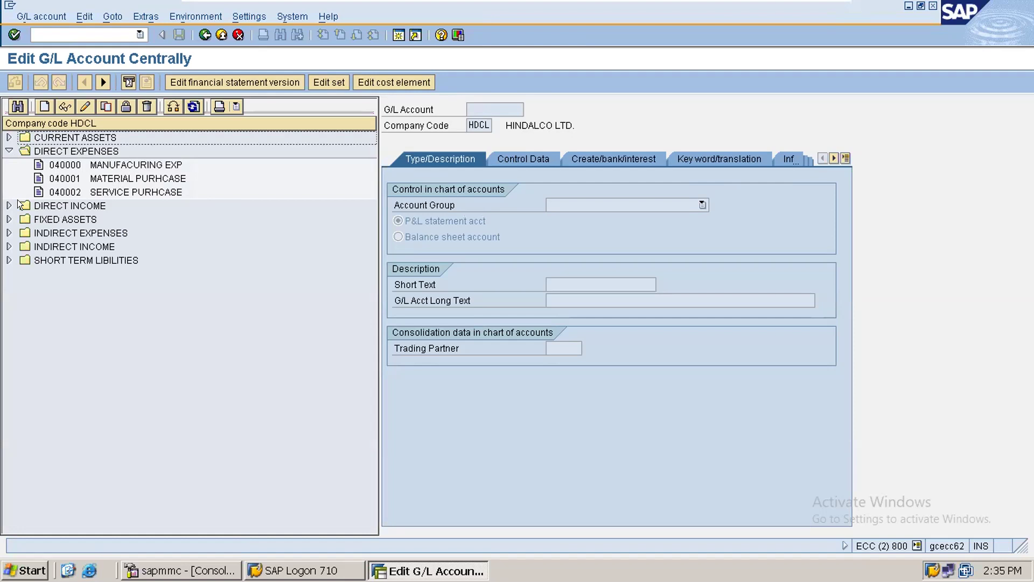
pyautogui.click(9, 232)
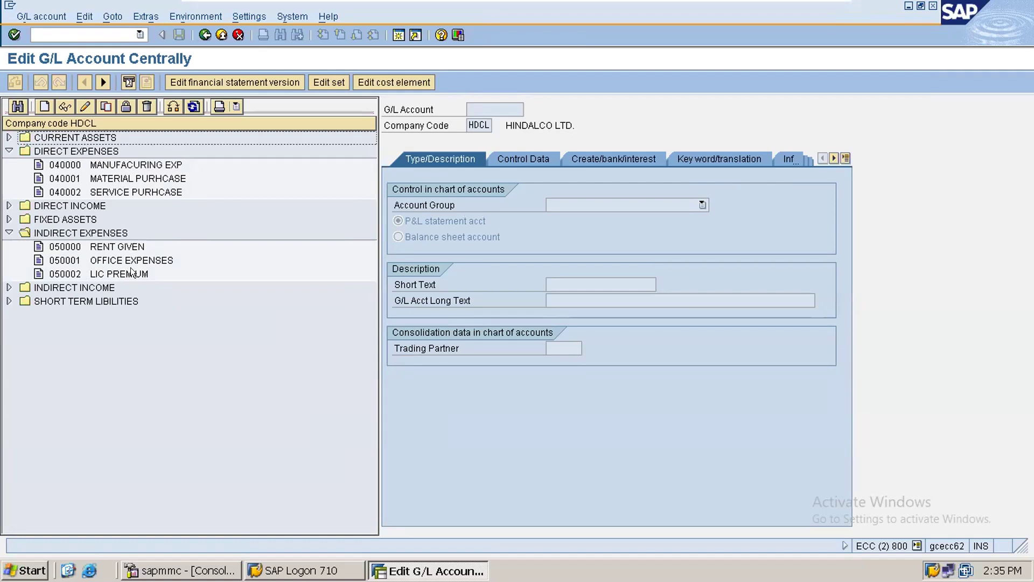
pyautogui.click(8, 232)
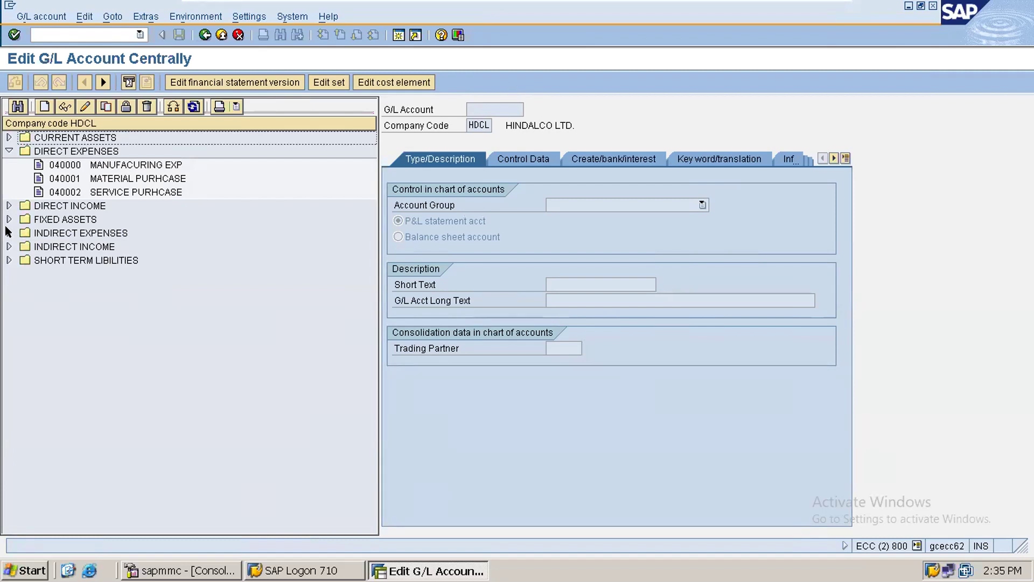
pyautogui.click(8, 151)
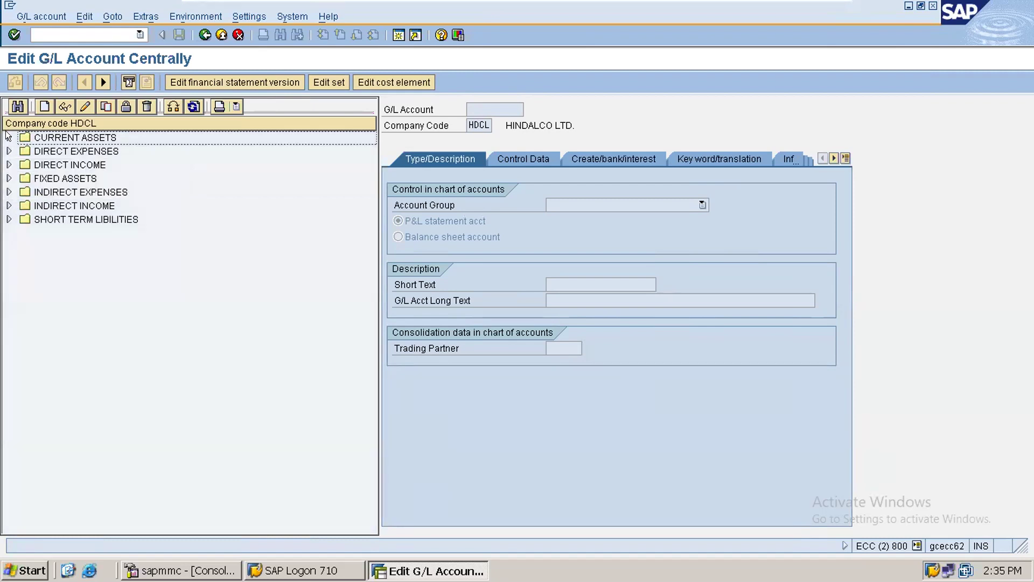
pyautogui.click(9, 137)
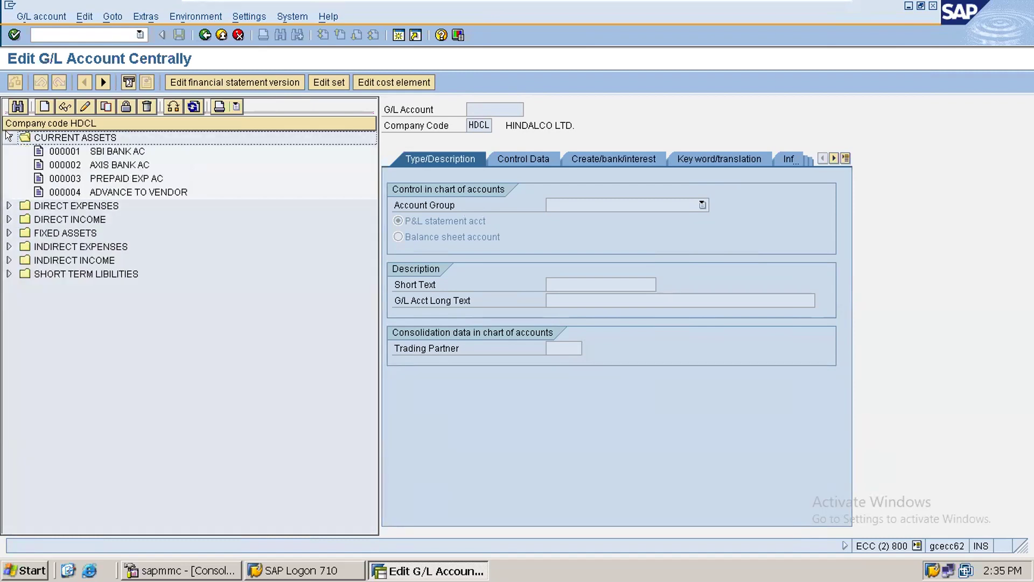
# Step: Start creating G/L account 00005 in company code HDCL as a balance sheet account in the account group CURRENT ASSETS
pyautogui.click(45, 107)
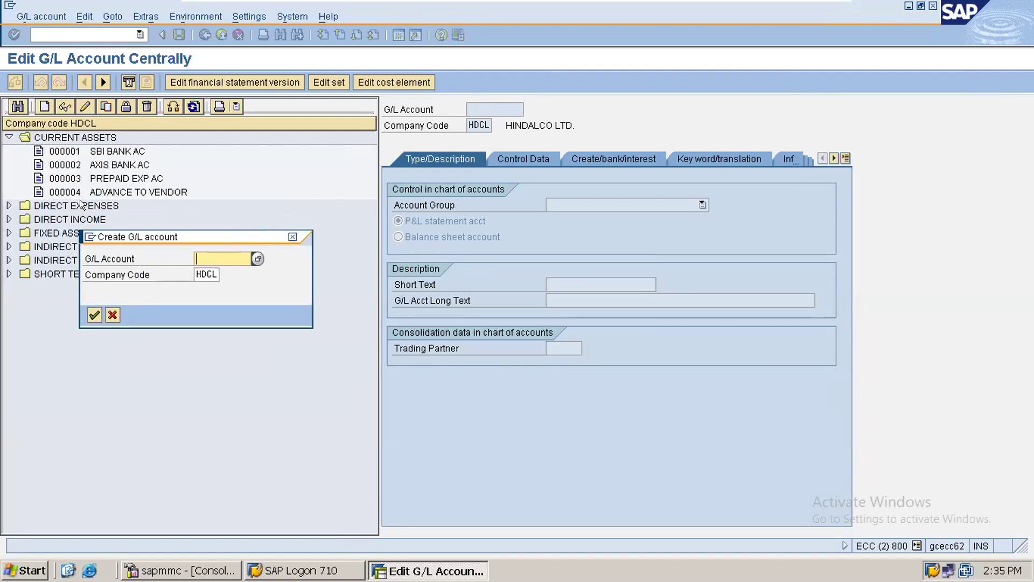
pyautogui.write('00005')
pyautogui.click(94, 315)
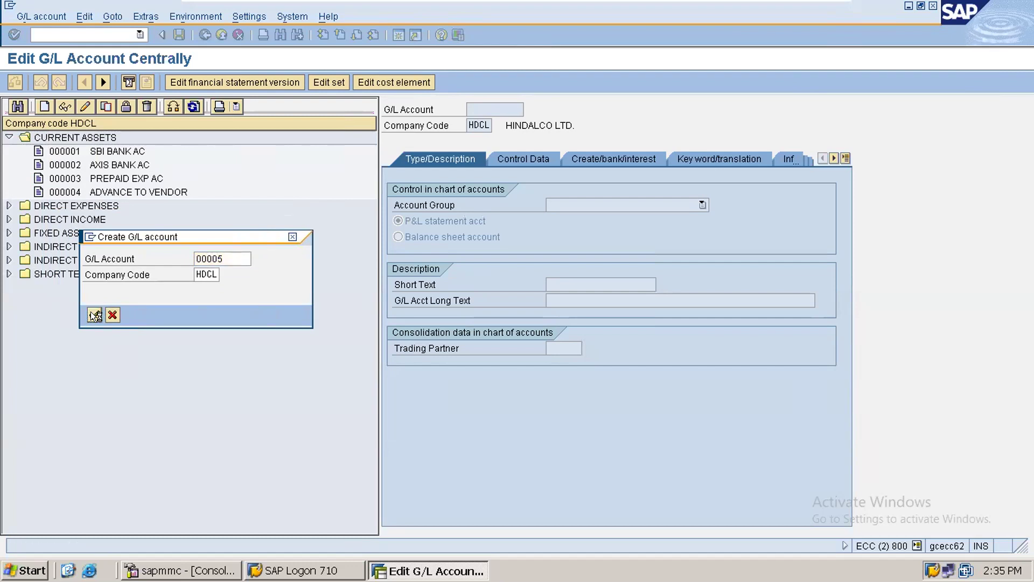
pyautogui.click(588, 203)
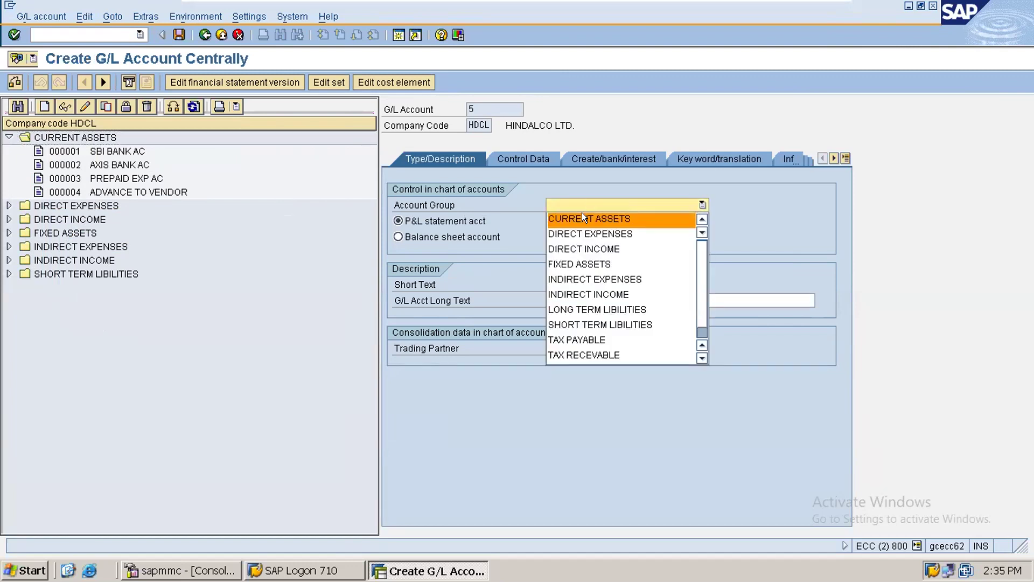
pyautogui.click(581, 216)
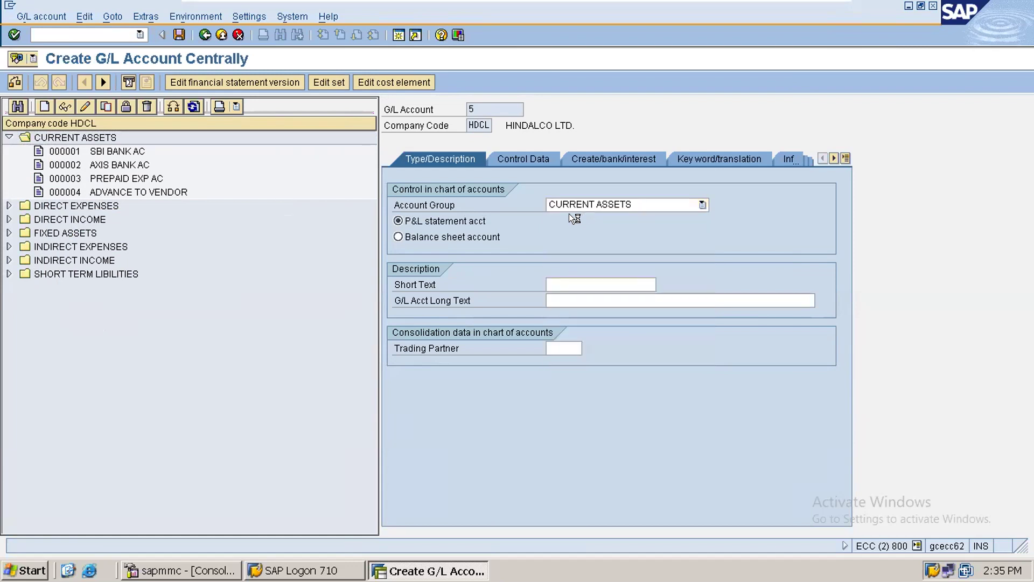
pyautogui.click(458, 240)
# Step: Enter the new G/L account's short text HDFC BANK AC and long text HDFC BANK ACCOUNT
pyautogui.click(582, 283)
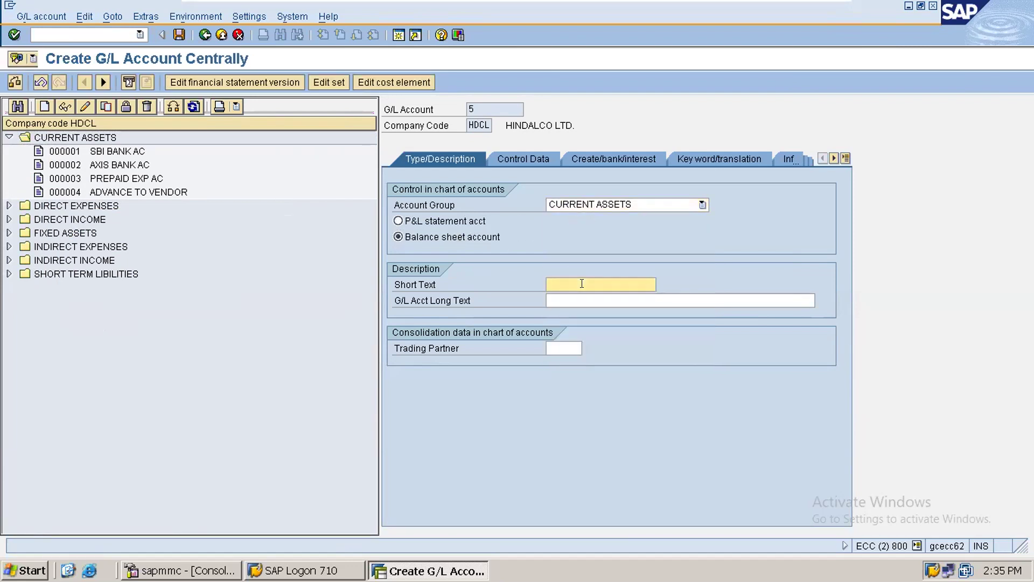
pyautogui.write('HDFC BANK AC')
pyautogui.press('Tab')
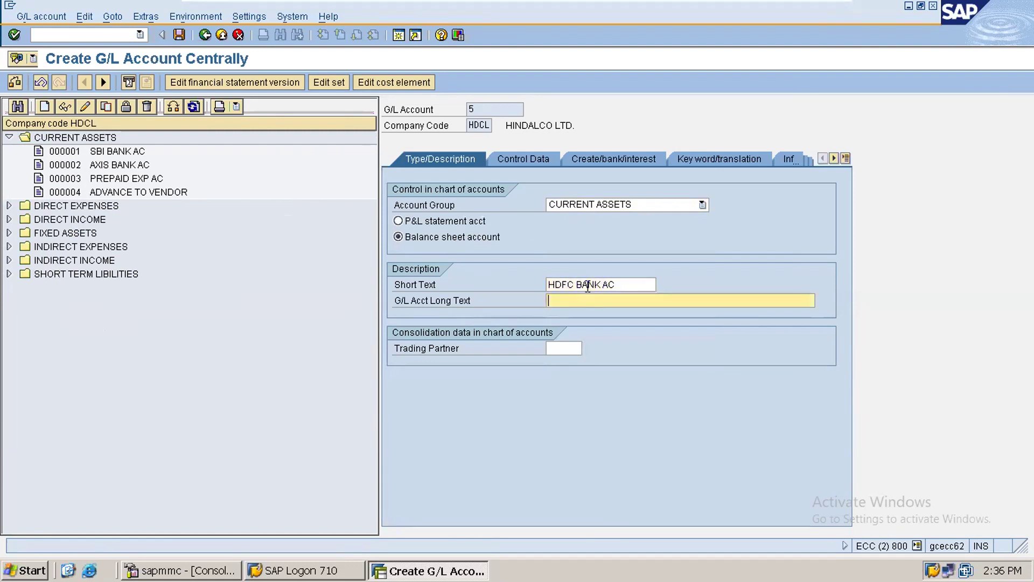
pyautogui.write('HDFC BANK ACCOUNT')
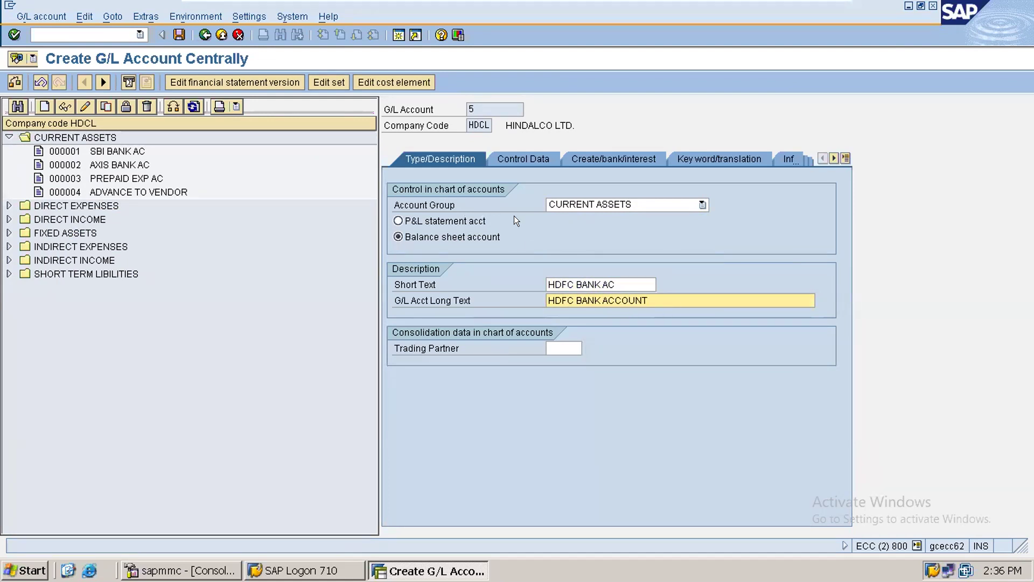
# Step: Activate line item display for the new G/L account and choose sort key 004 Branch account in its control data
pyautogui.click(539, 154)
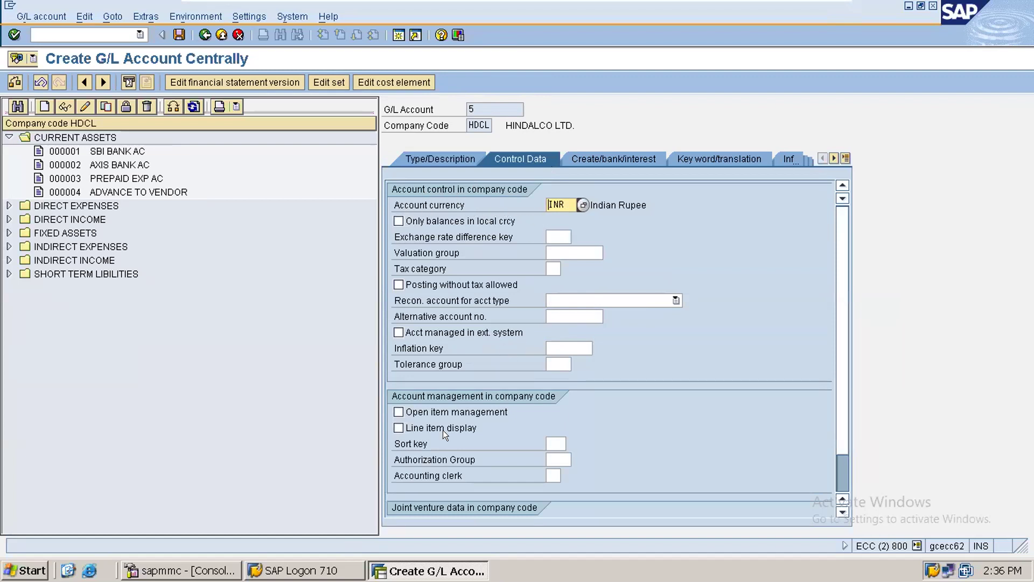
pyautogui.click(398, 427)
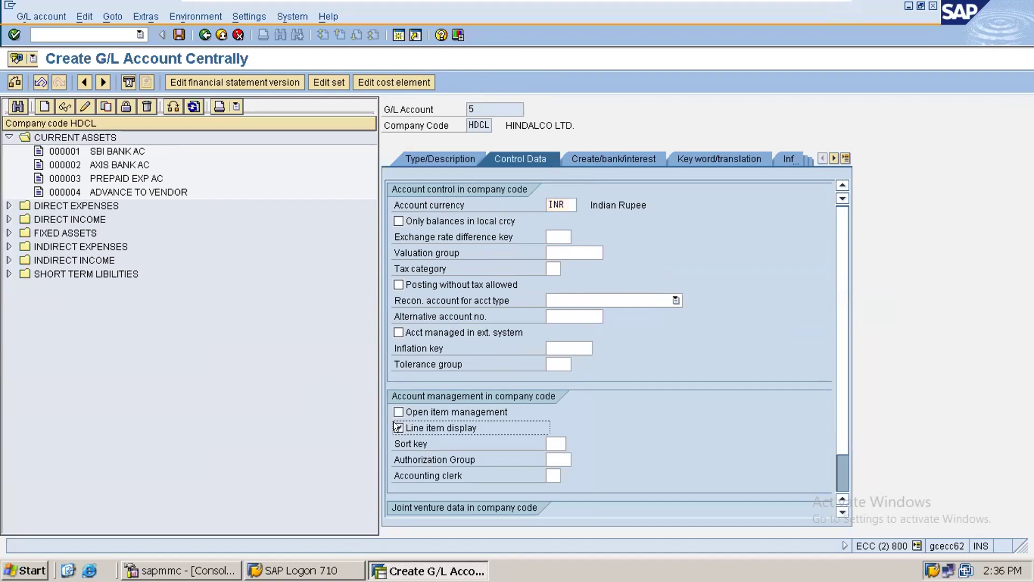
pyautogui.click(545, 444)
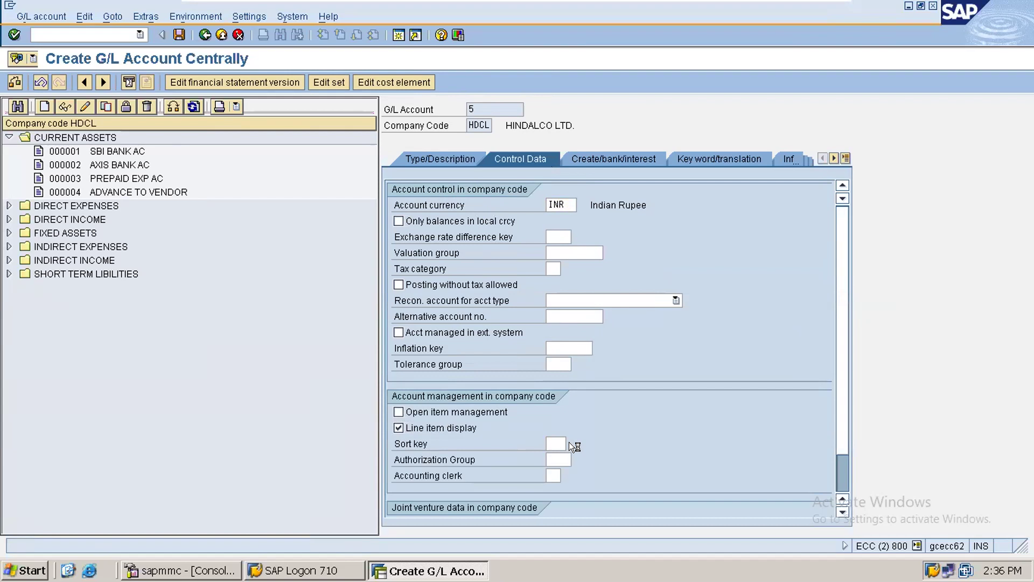
pyautogui.click(571, 444)
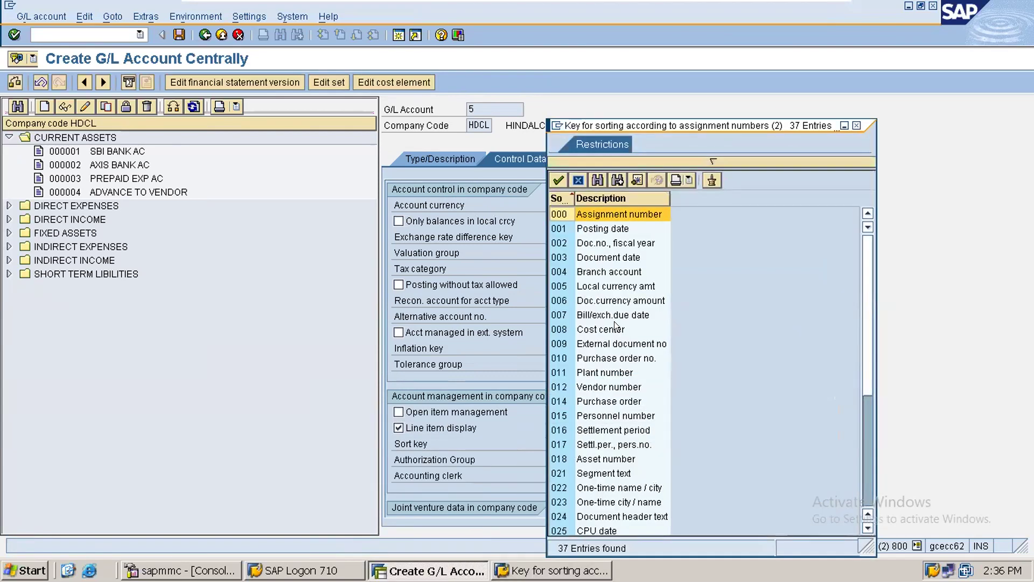
pyautogui.click(635, 270)
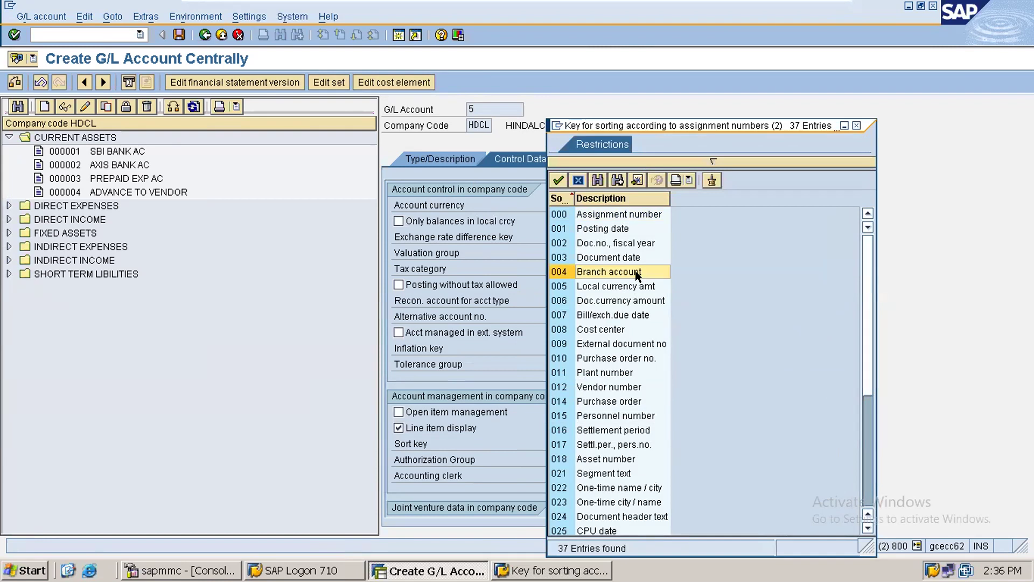
pyautogui.doubleClick(634, 270)
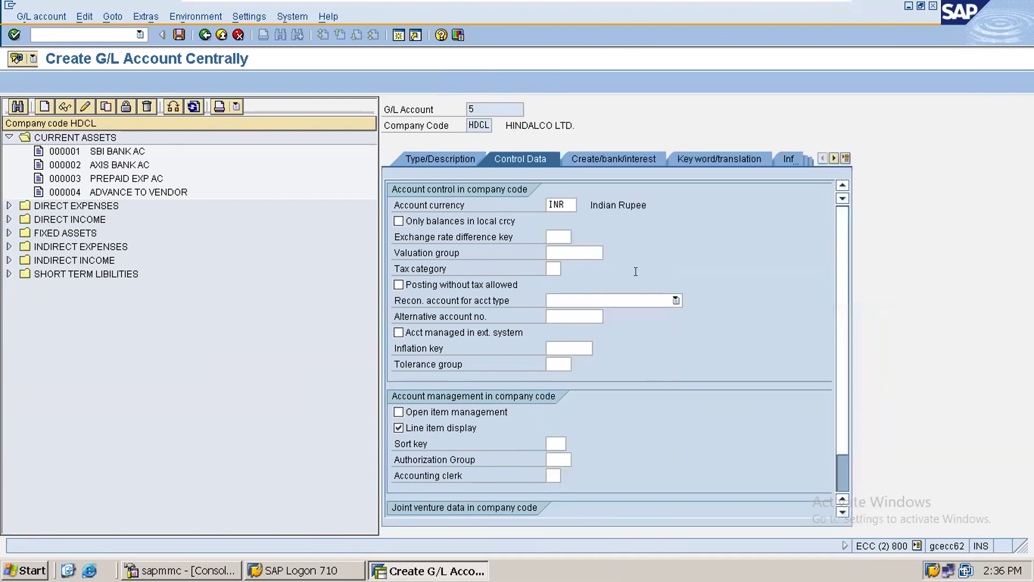
# Step: Assign field status group G005, Bank accounts (obligatory value date), to the new G/L account and save it
pyautogui.click(594, 157)
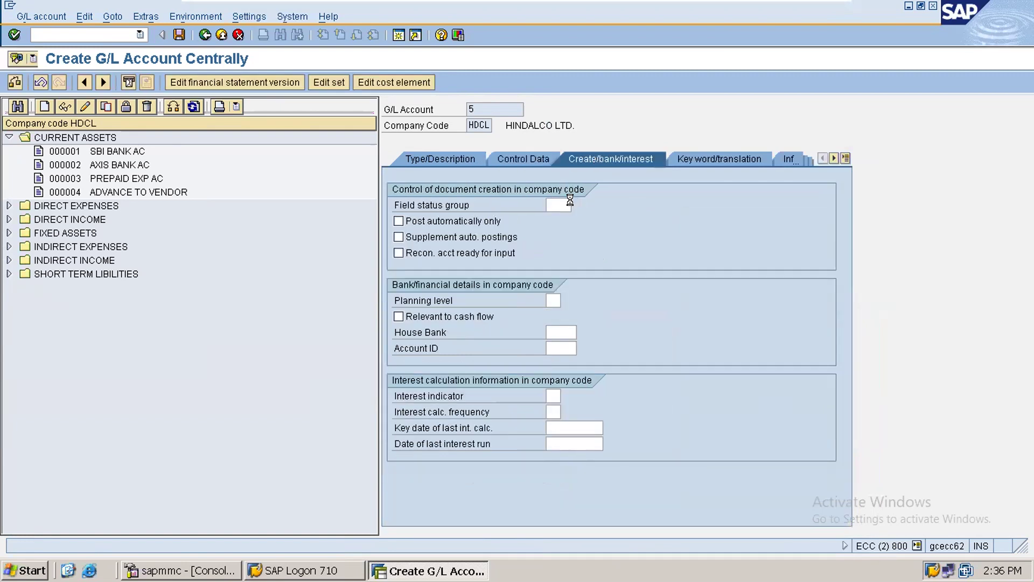
pyautogui.click(570, 203)
pyautogui.doubleClick(600, 207)
pyautogui.click(571, 204)
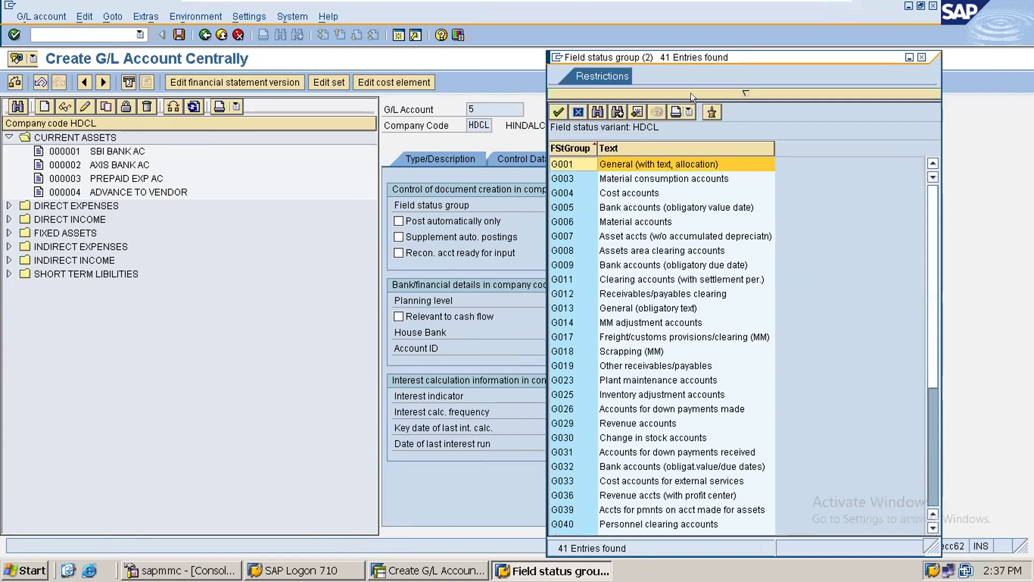
pyautogui.click(640, 206)
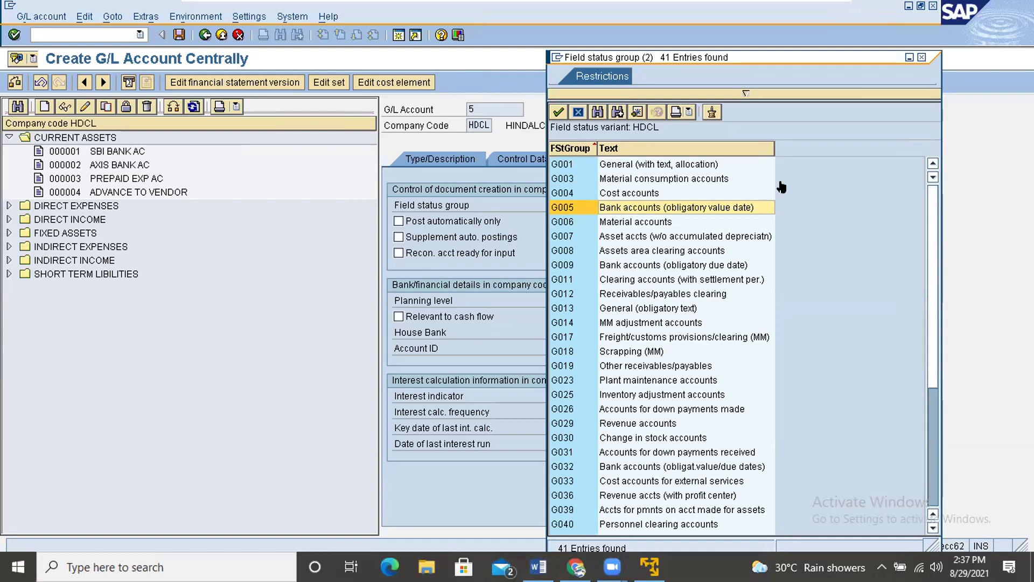
pyautogui.click(578, 112)
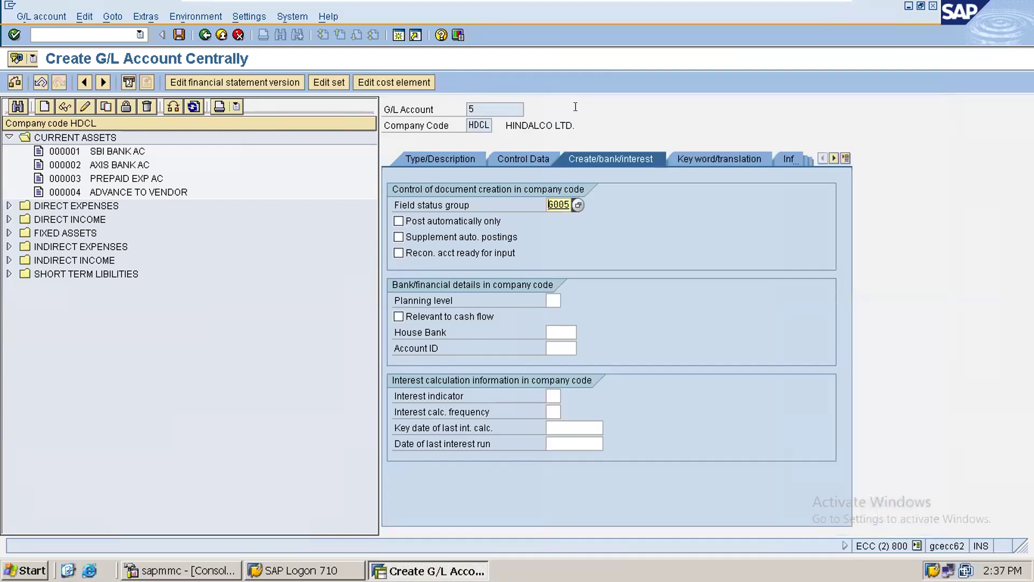
pyautogui.click(178, 35)
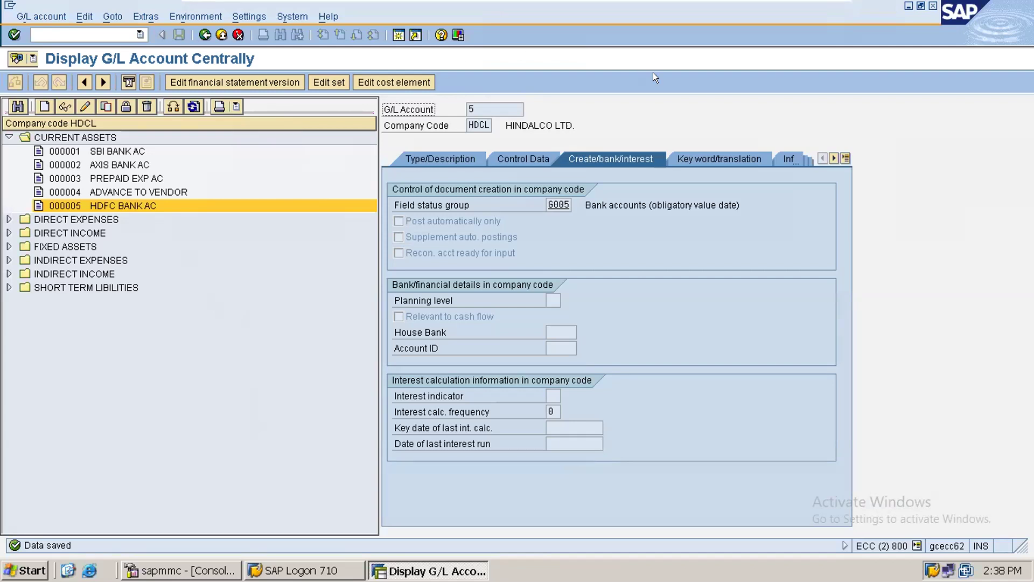
# Step: Leave G/L account maintenance, minimize the virtual machine and switch to the Word document LATEST SAP FICO LEAFLET
pyautogui.click(217, 35)
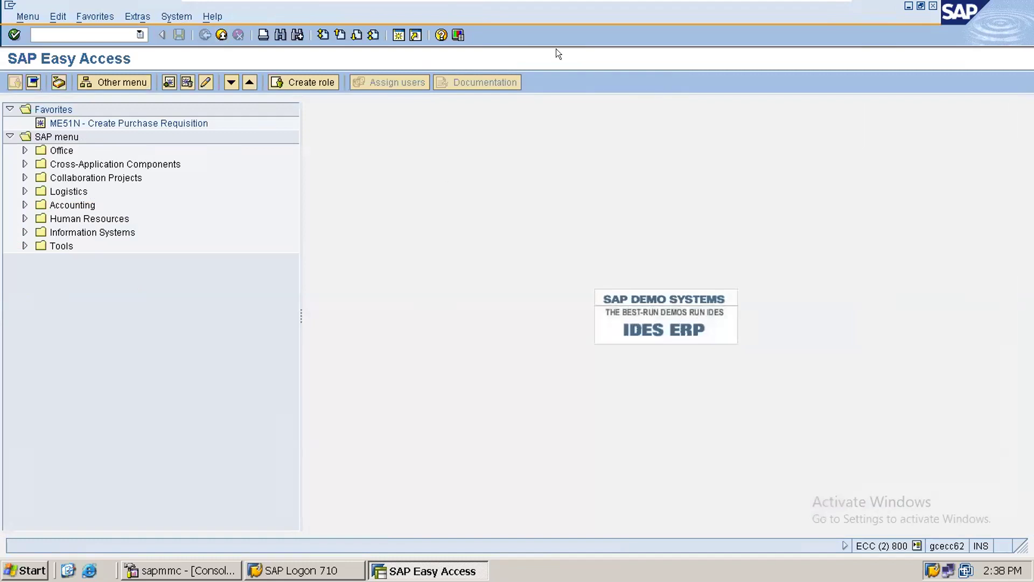
pyautogui.hotkey('ctrl', 'alt')
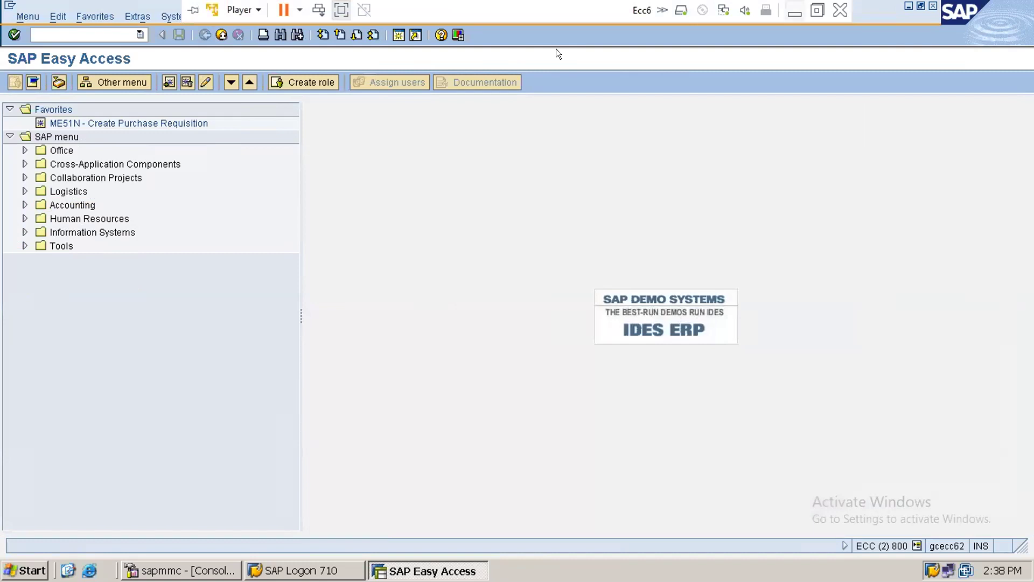
pyautogui.click(794, 11)
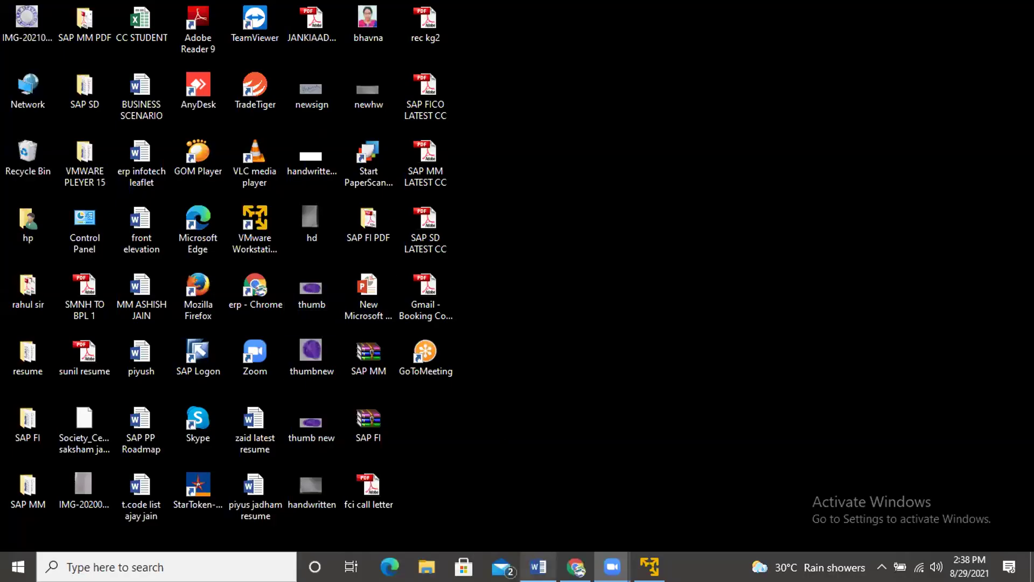
pyautogui.moveTo(538, 567)
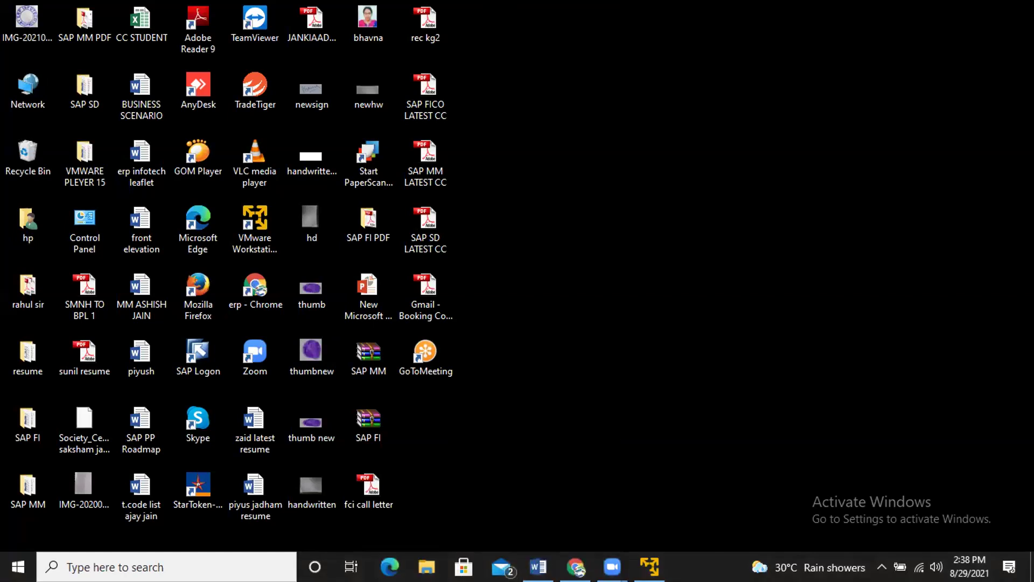
pyautogui.click(538, 567)
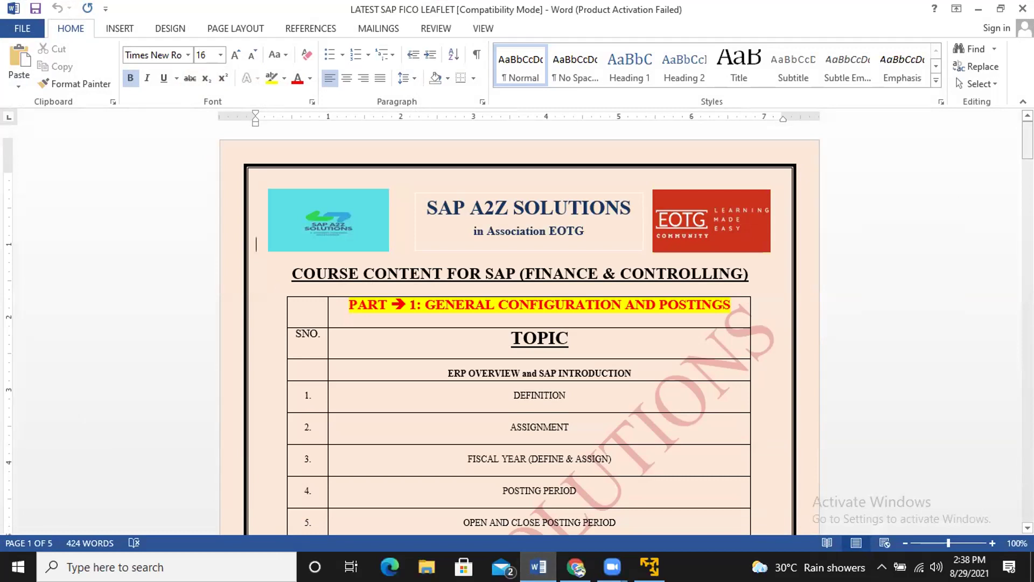
# Step: Examine the leaflet's course topics from Part 1 General Configuration and Postings through Part 5 Controlling, and close the document
pyautogui.moveTo(1027, 141); pyautogui.dragTo(1028, 201)
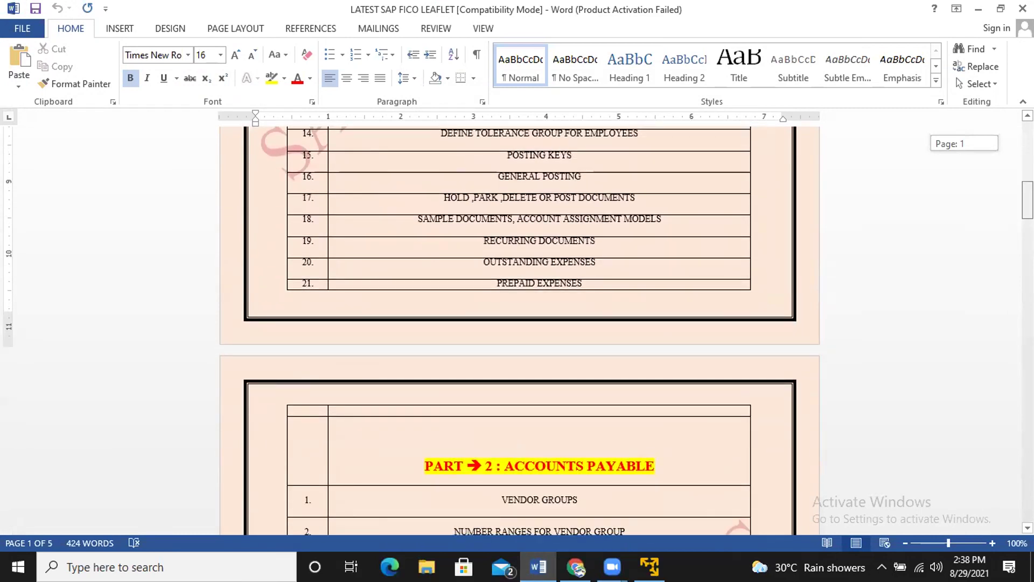
pyautogui.moveTo(1028, 201); pyautogui.dragTo(1027, 140)
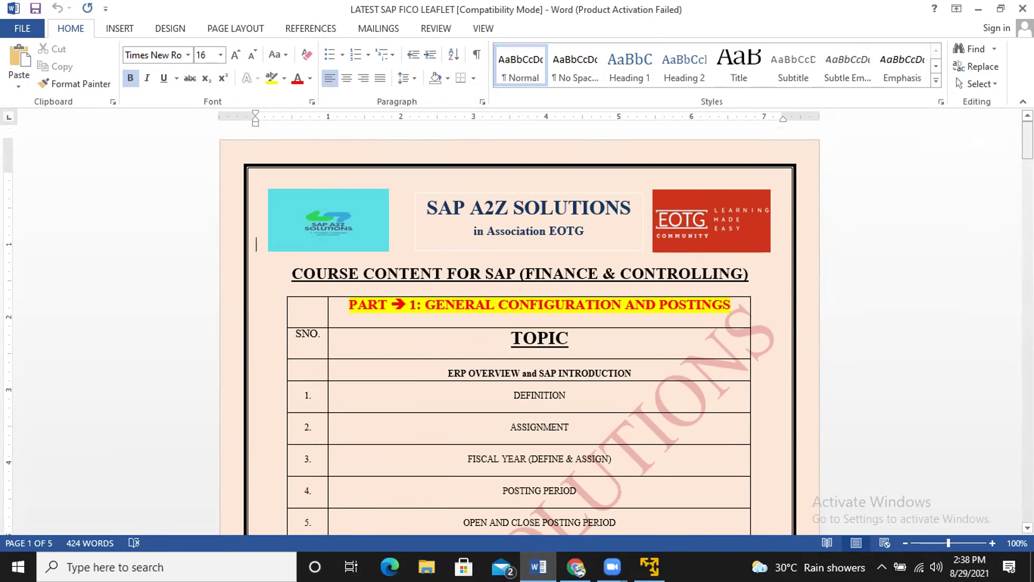
pyautogui.moveTo(1027, 140); pyautogui.dragTo(1028, 184)
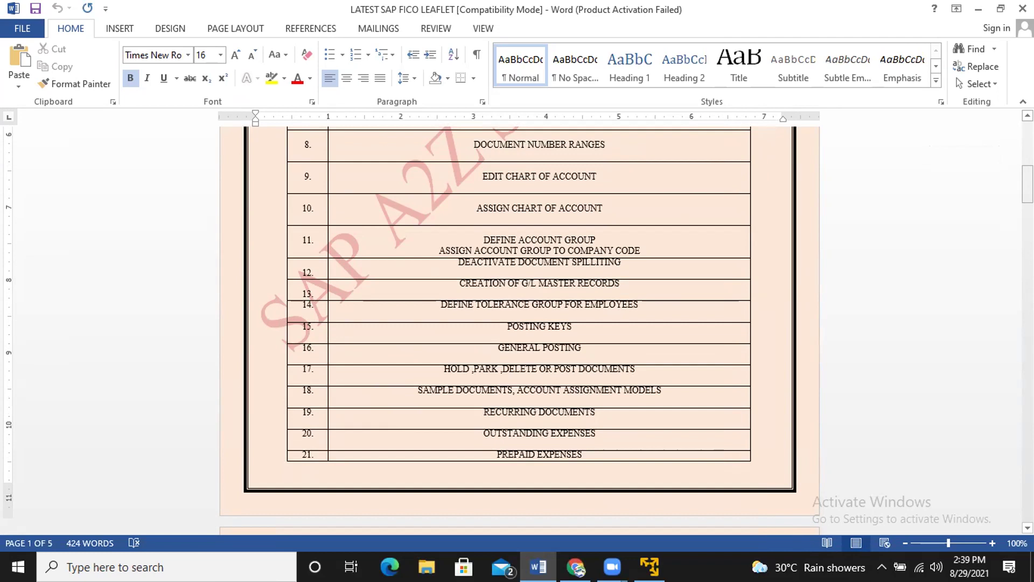
pyautogui.moveTo(1027, 186); pyautogui.dragTo(1026, 229)
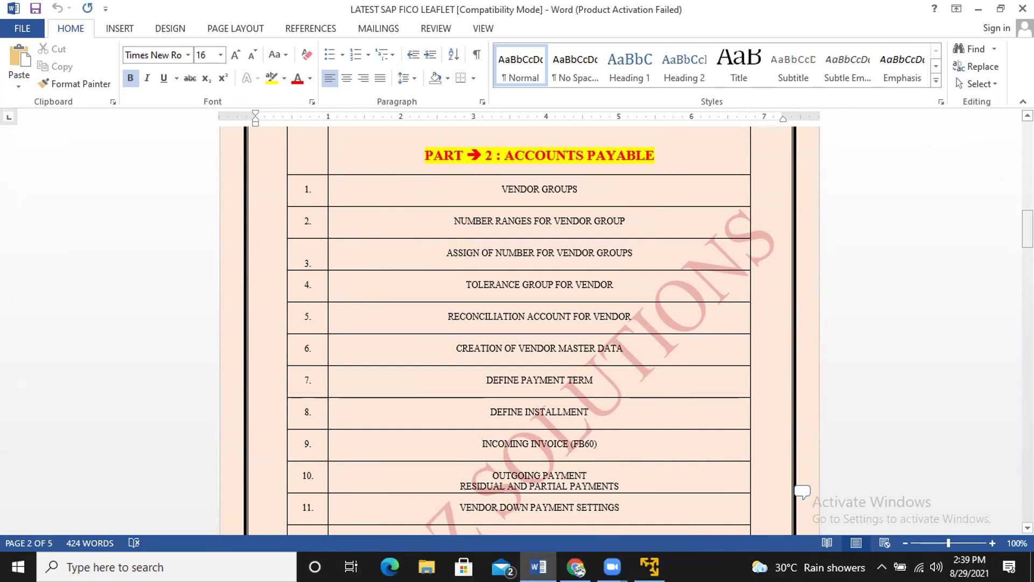
pyautogui.moveTo(1028, 229); pyautogui.dragTo(1027, 257)
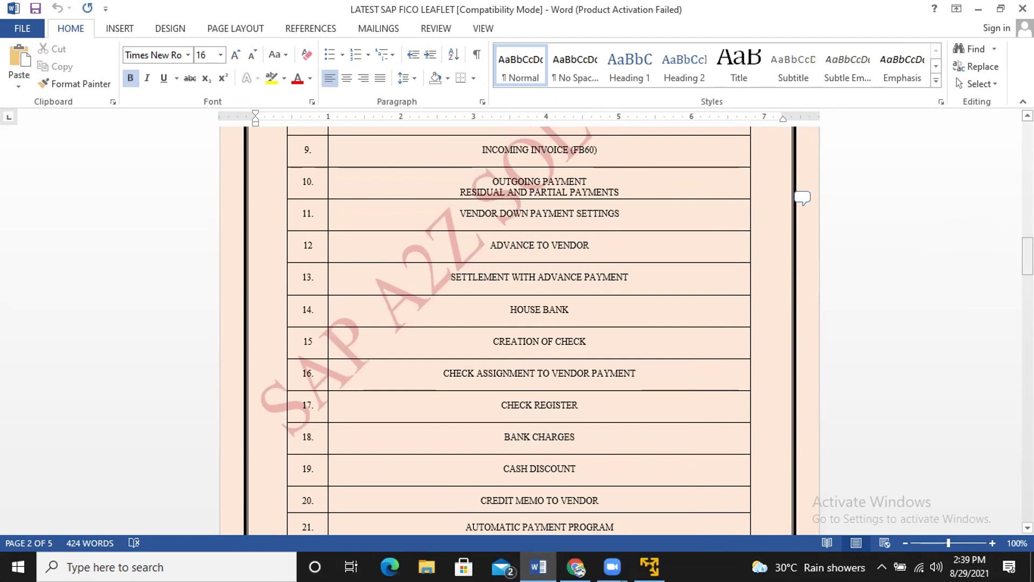
pyautogui.moveTo(1027, 256); pyautogui.dragTo(1028, 304)
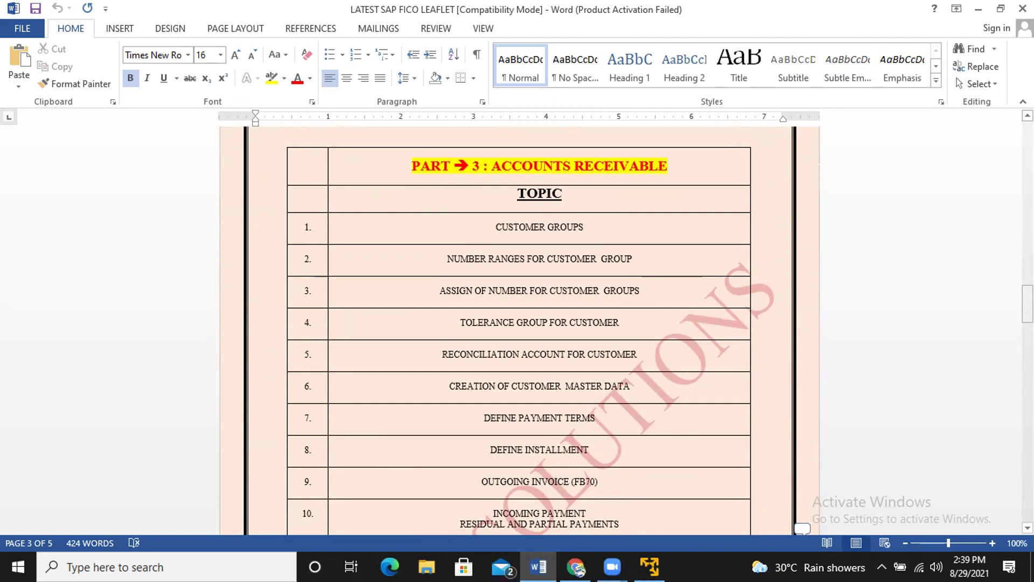
pyautogui.moveTo(1027, 303); pyautogui.dragTo(1027, 388)
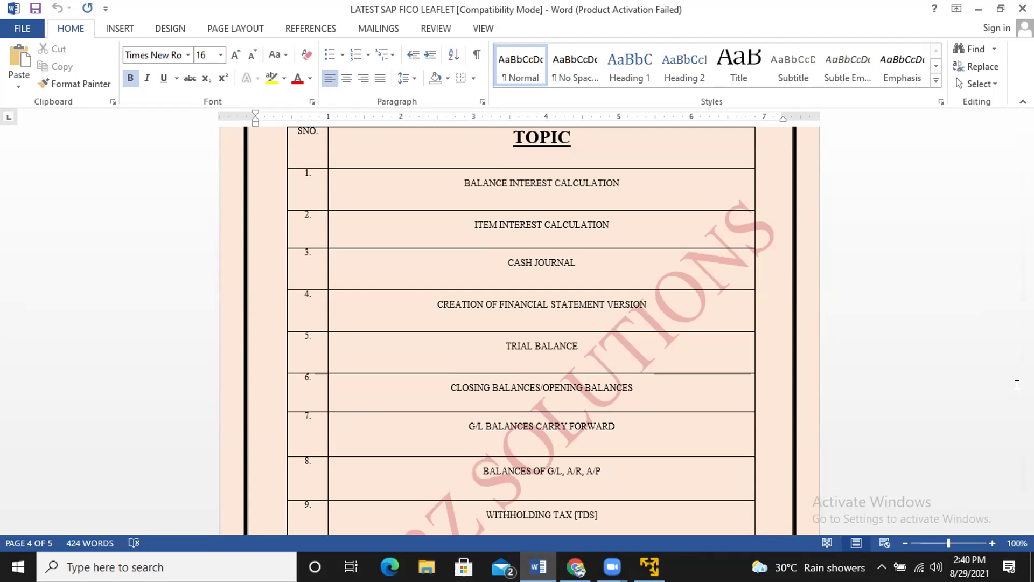
pyautogui.click(669, 102)
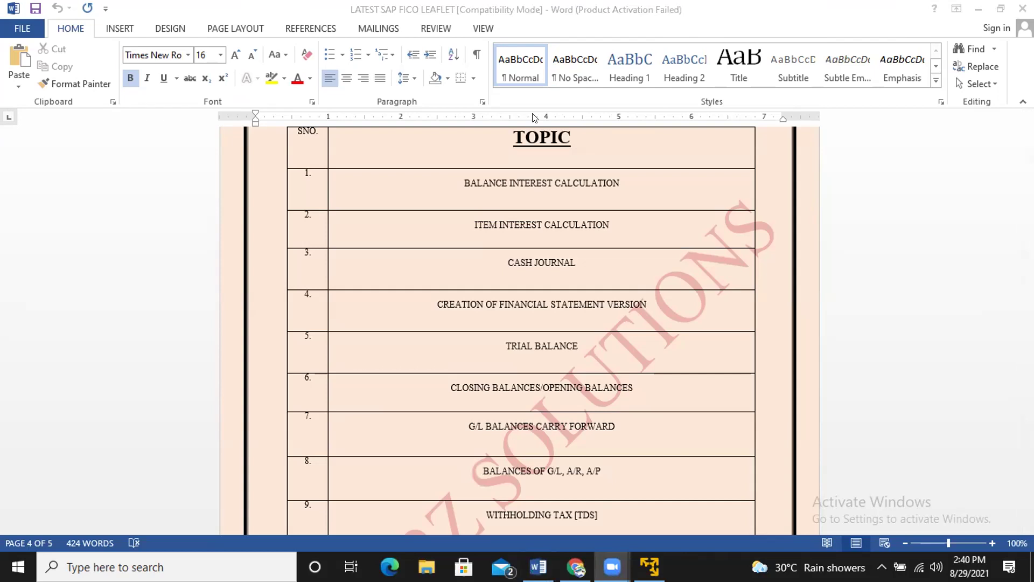
pyautogui.click(727, 370)
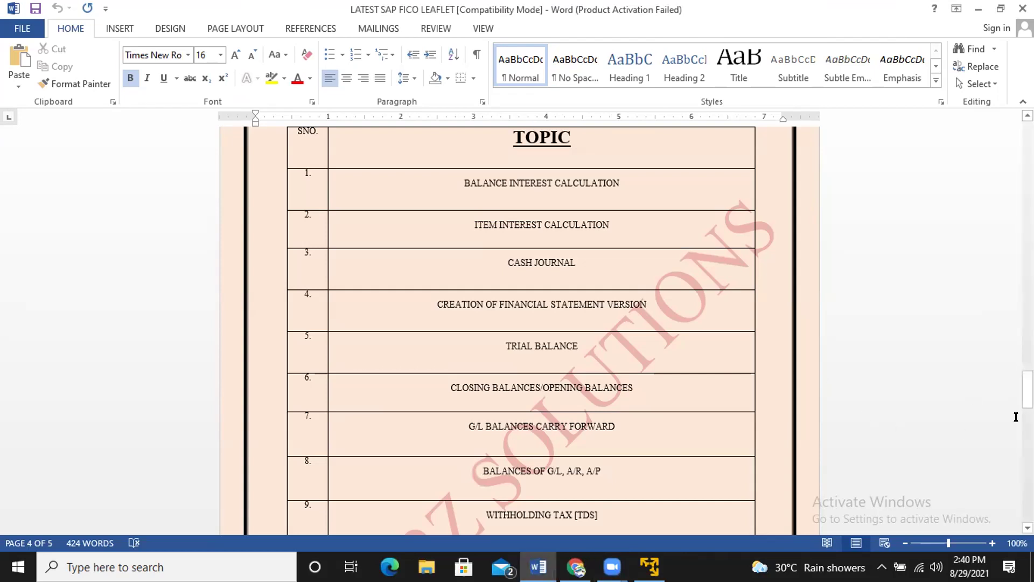
pyautogui.moveTo(1028, 390)
pyautogui.mouseDown()
pyautogui.moveTo(1027, 405)
pyautogui.moveTo(1027, 392)
pyautogui.mouseUp()
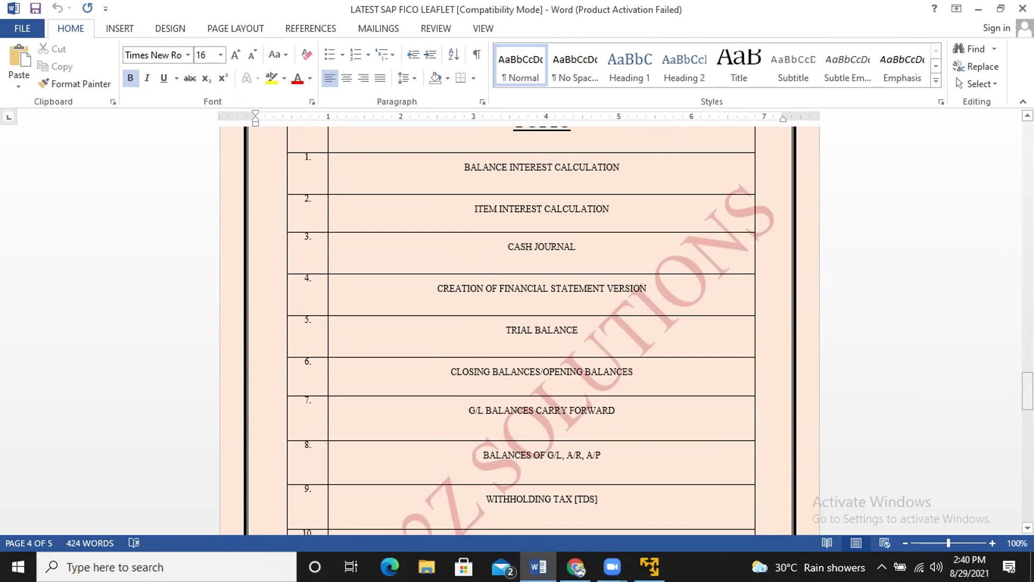
pyautogui.moveTo(1028, 391); pyautogui.dragTo(1028, 464)
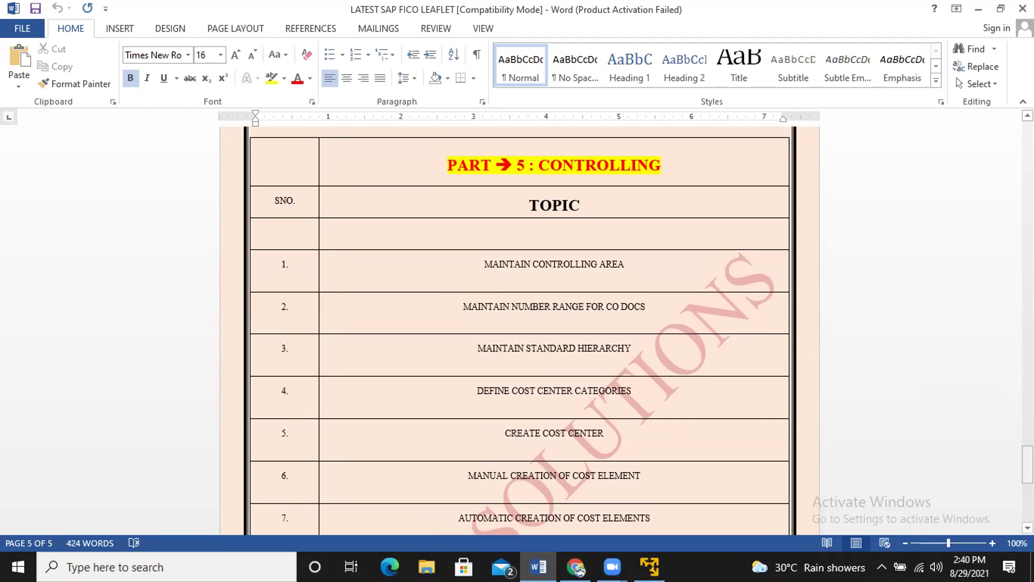
pyautogui.moveTo(1028, 463); pyautogui.dragTo(1028, 141)
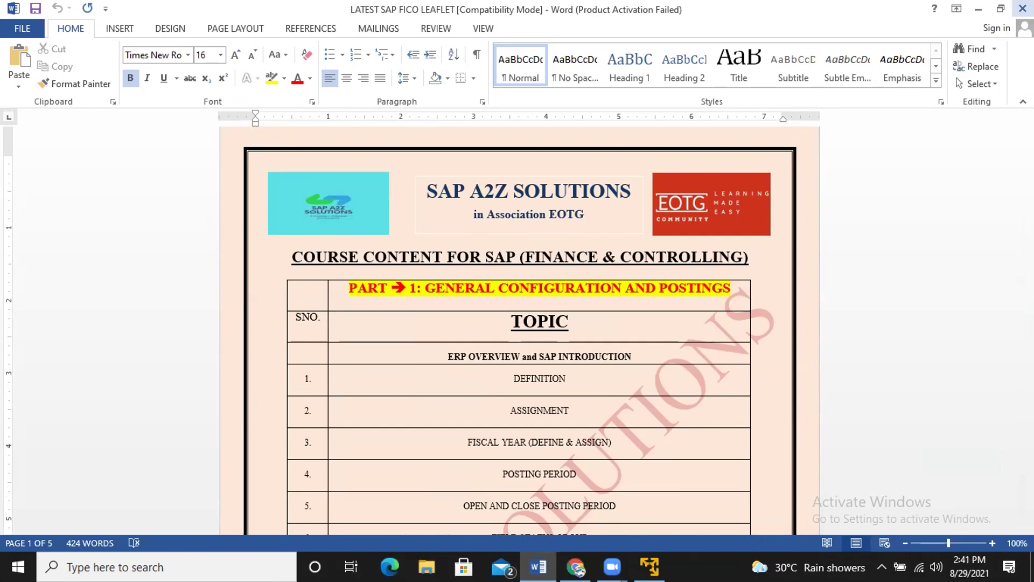
pyautogui.click(1022, 8)
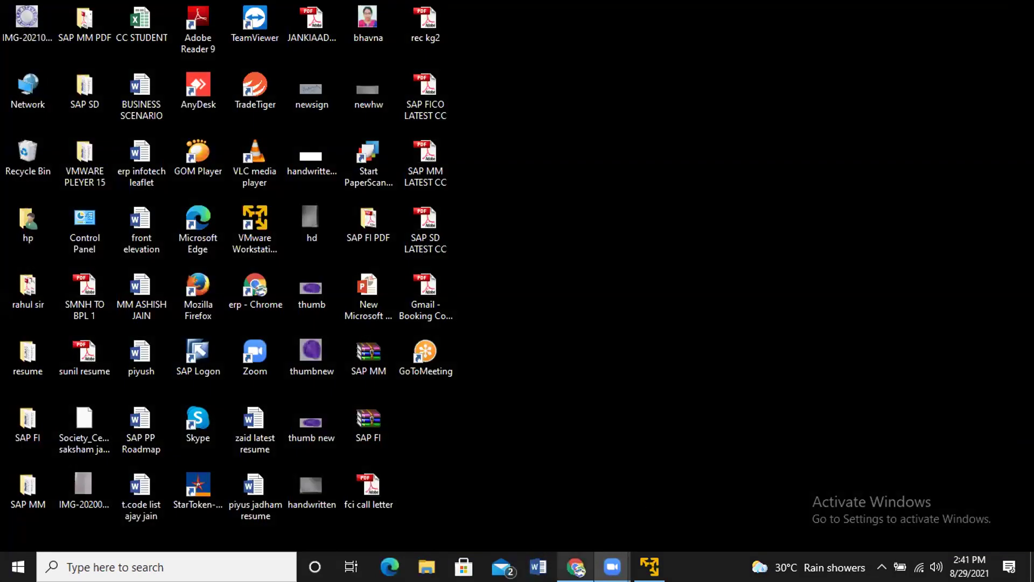
pyautogui.click(575, 567)
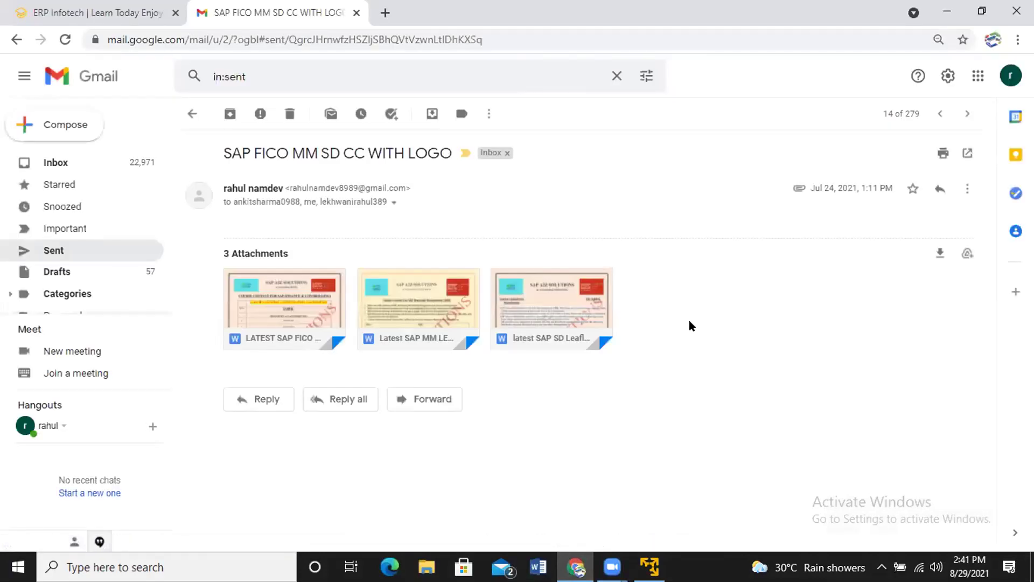
pyautogui.click(946, 11)
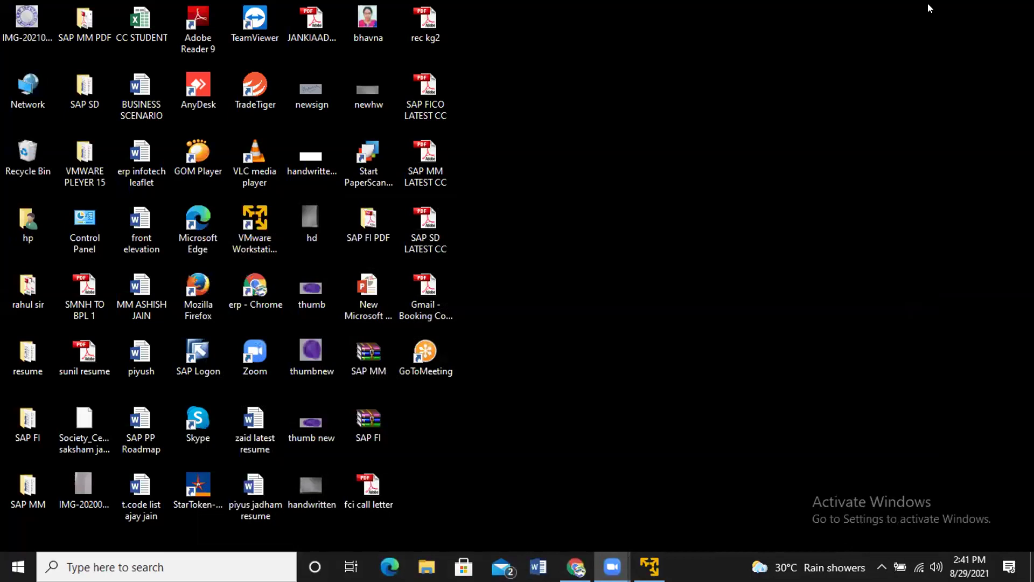